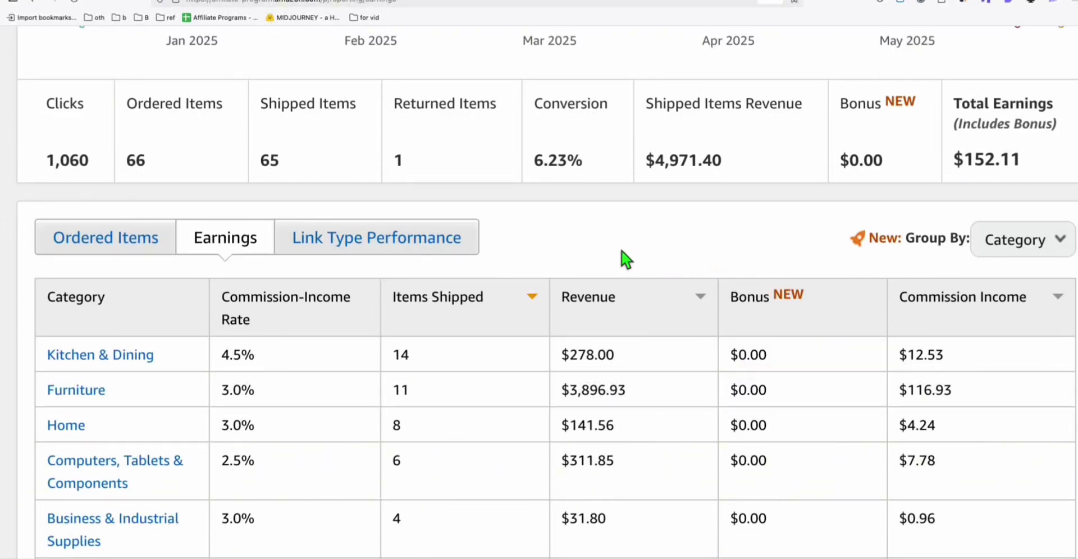
# Step: Review the earnings report by category and highlight the Shipped Items Revenue total
pyautogui.scroll(-3, 620, 299)
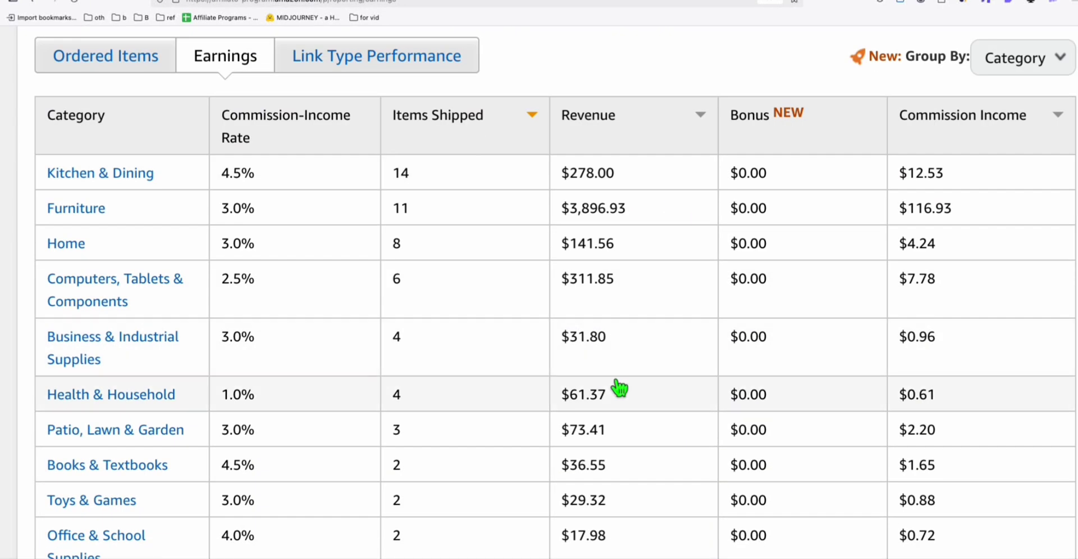
pyautogui.scroll(3, 566, 290)
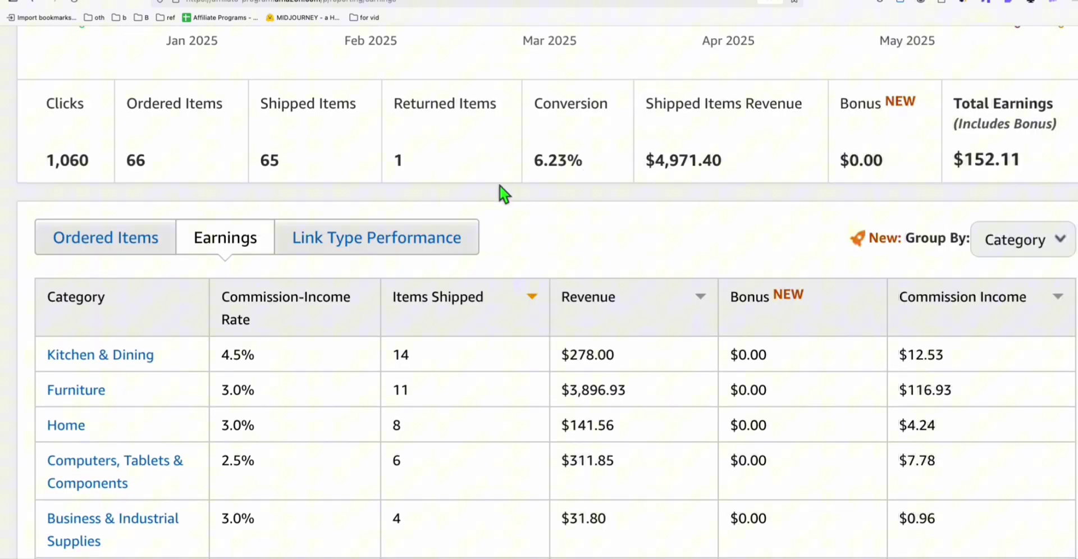
pyautogui.moveTo(565, 196)
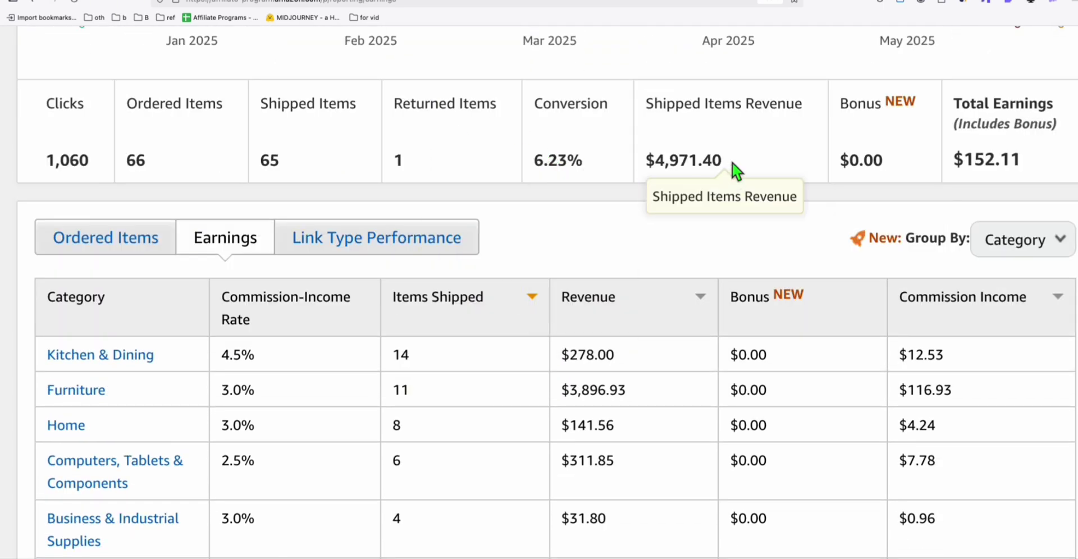
pyautogui.moveTo(732, 163); pyautogui.dragTo(650, 162)
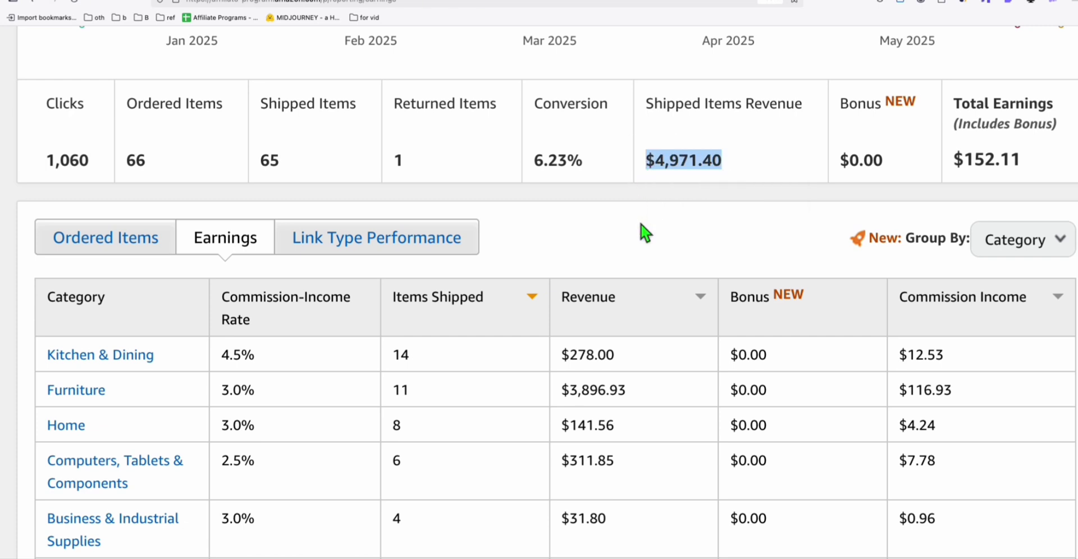
pyautogui.scroll(-1, 655, 236)
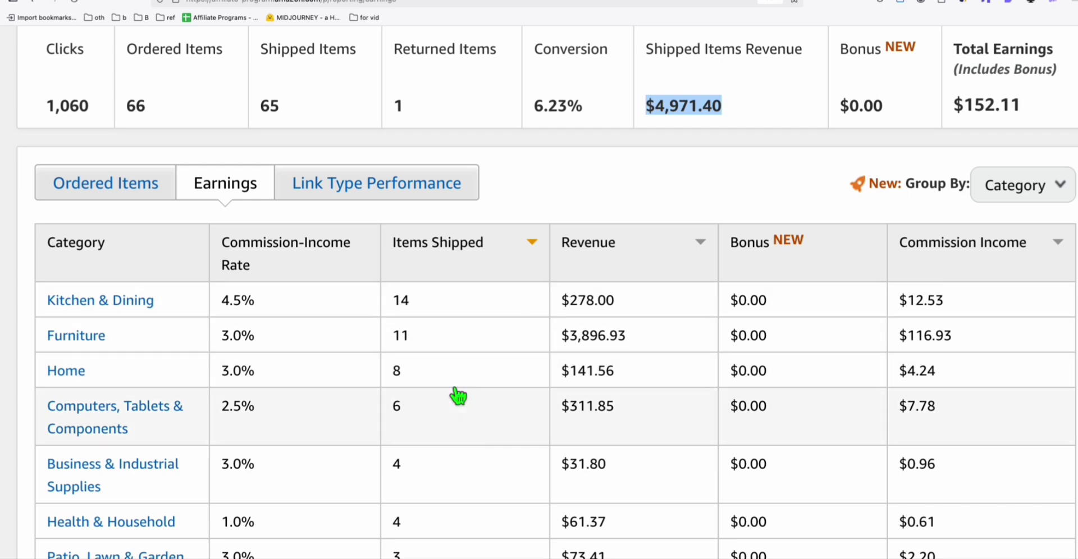
# Step: Switch to the Pinterest profile, open the Vertical Farming board and examine the statistics of its pins
pyautogui.click(387, 1)
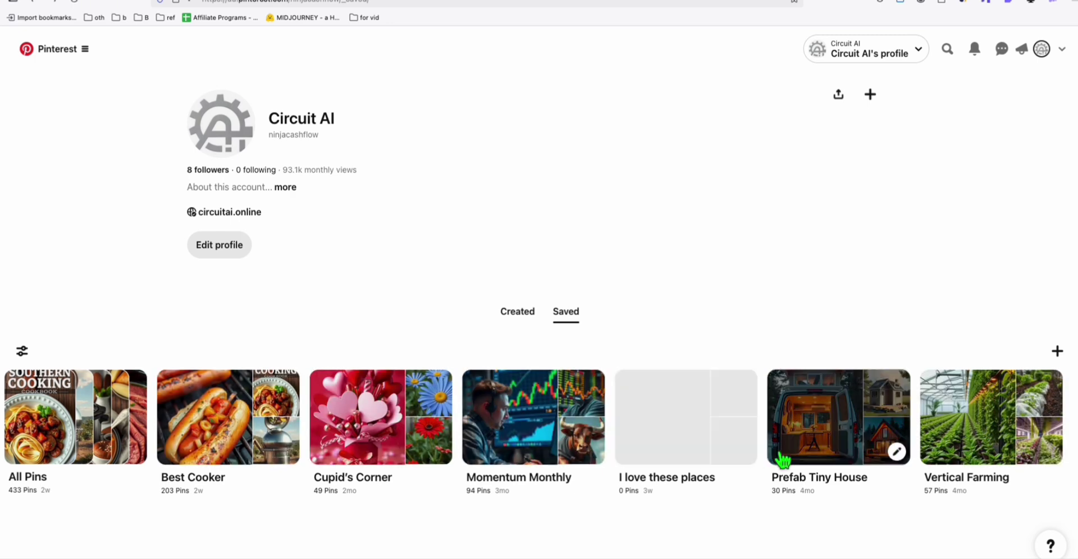
pyautogui.click(967, 433)
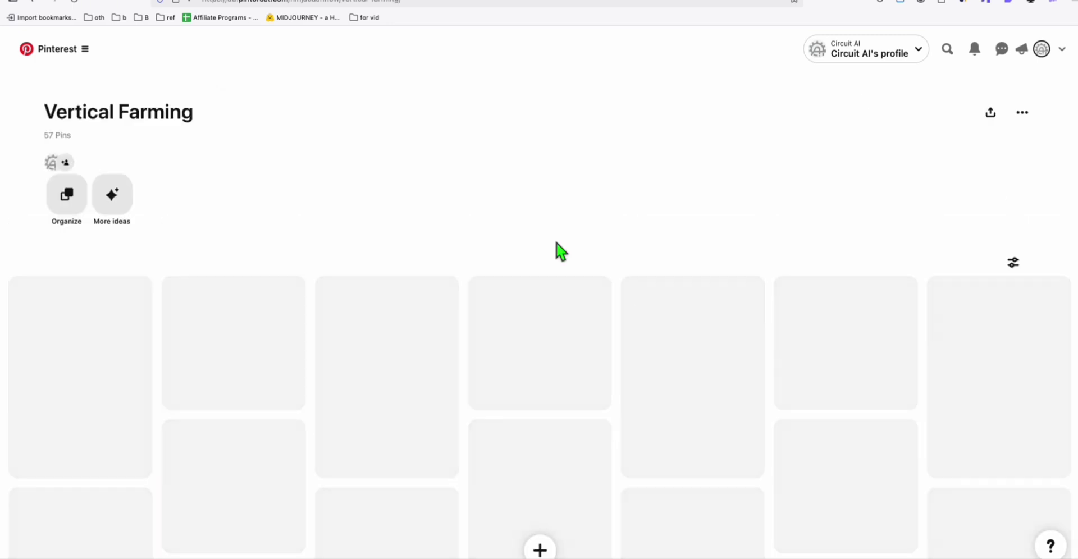
pyautogui.scroll(-4, 644, 157)
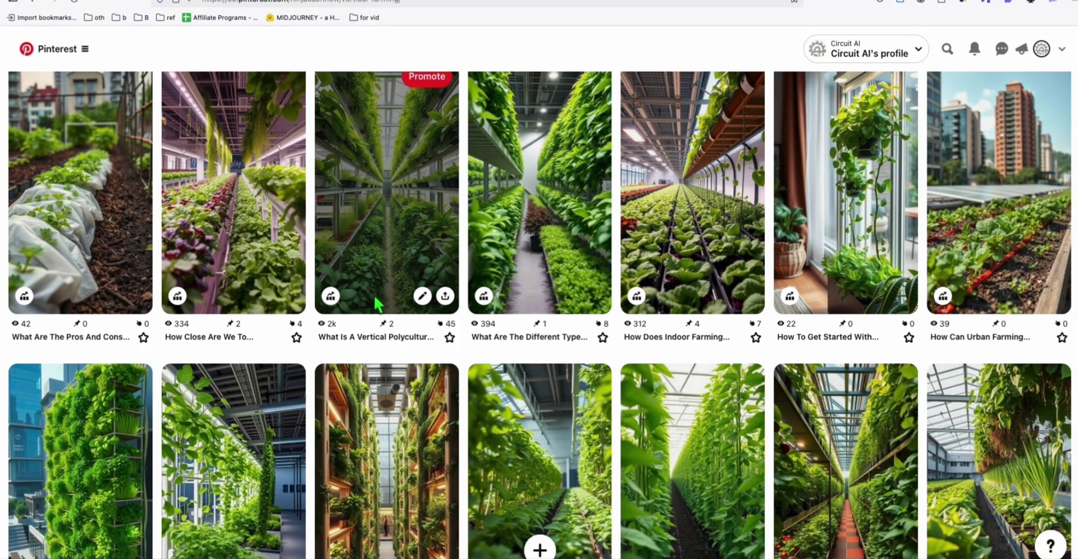
pyautogui.scroll(-2, 343, 264)
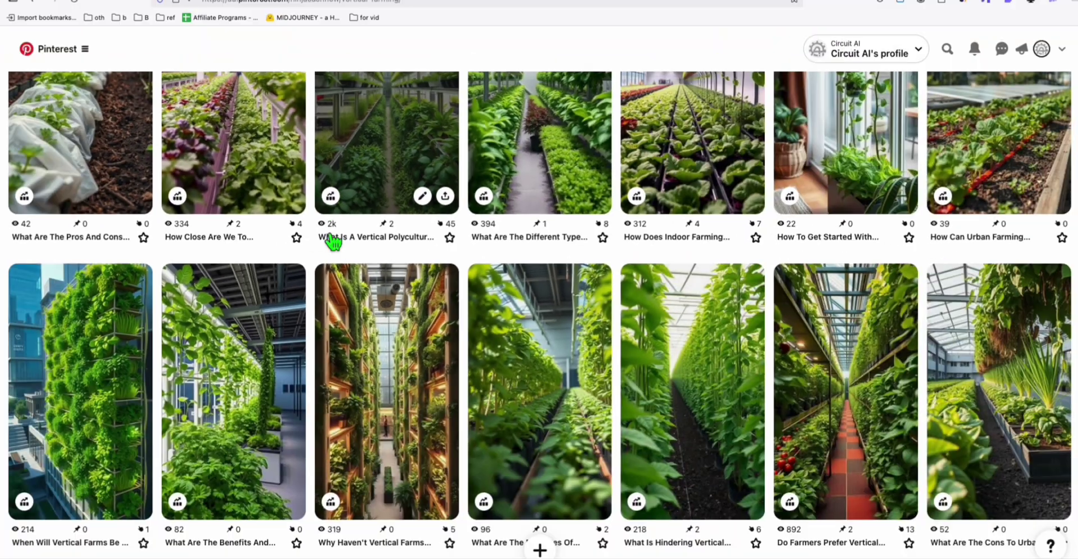
pyautogui.scroll(-2, 433, 245)
pyautogui.scroll(-4, 433, 245)
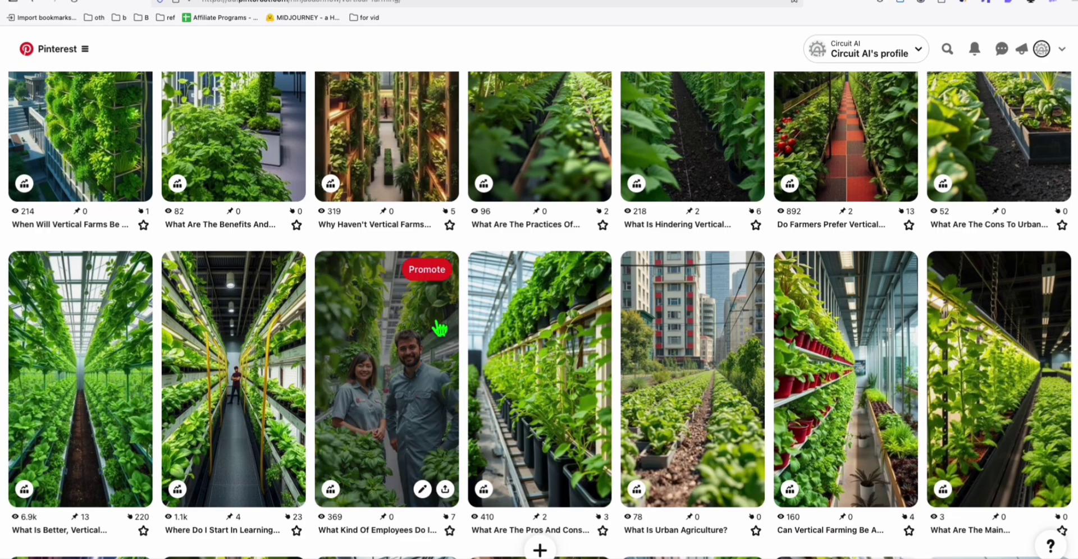
pyautogui.scroll(5, 439, 328)
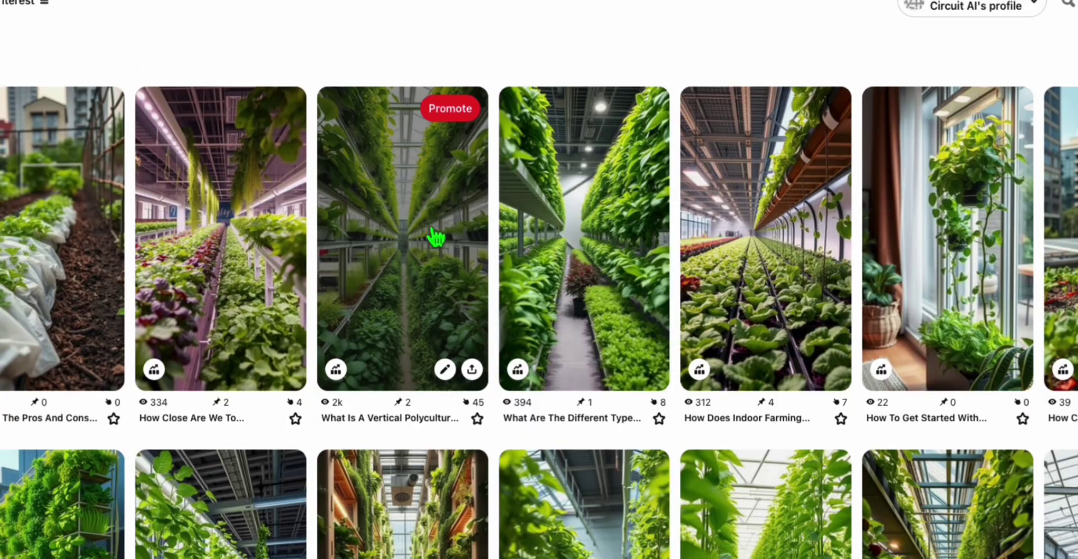
# Step: View the vertical polyculture pin in detail and return to the Vertical Farming board
pyautogui.click(436, 235)
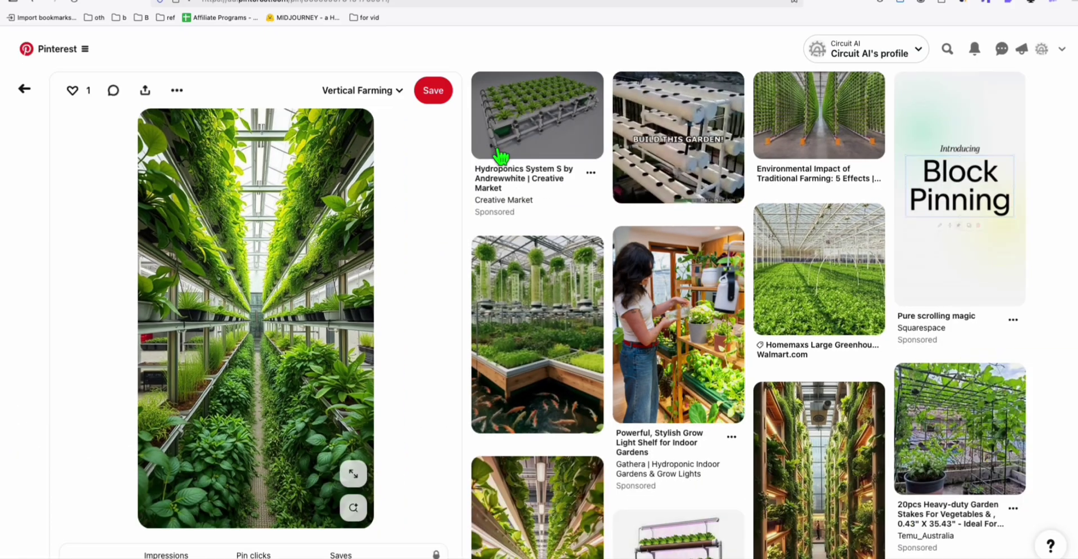
pyautogui.moveTo(177, 508)
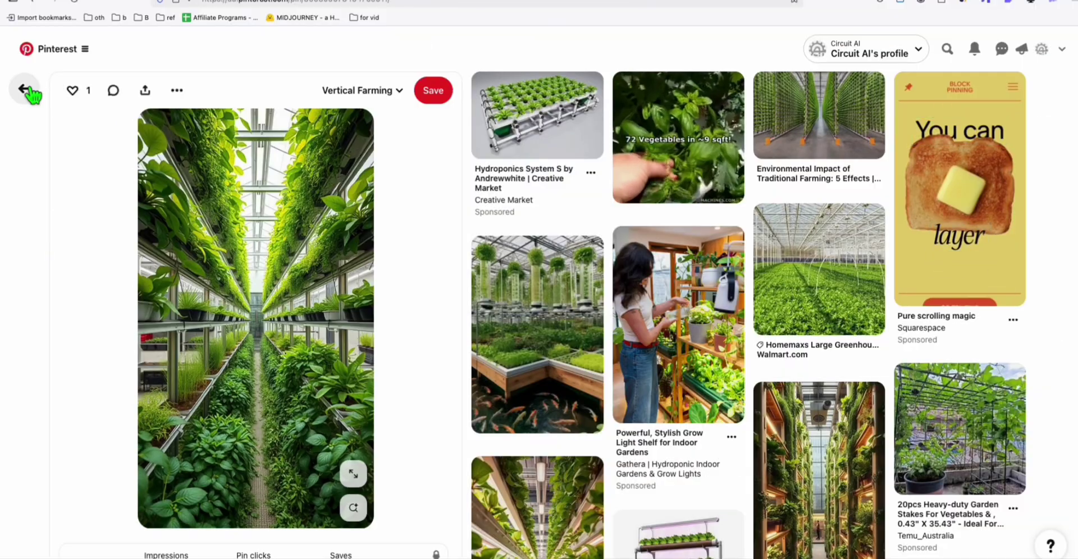
pyautogui.click(25, 90)
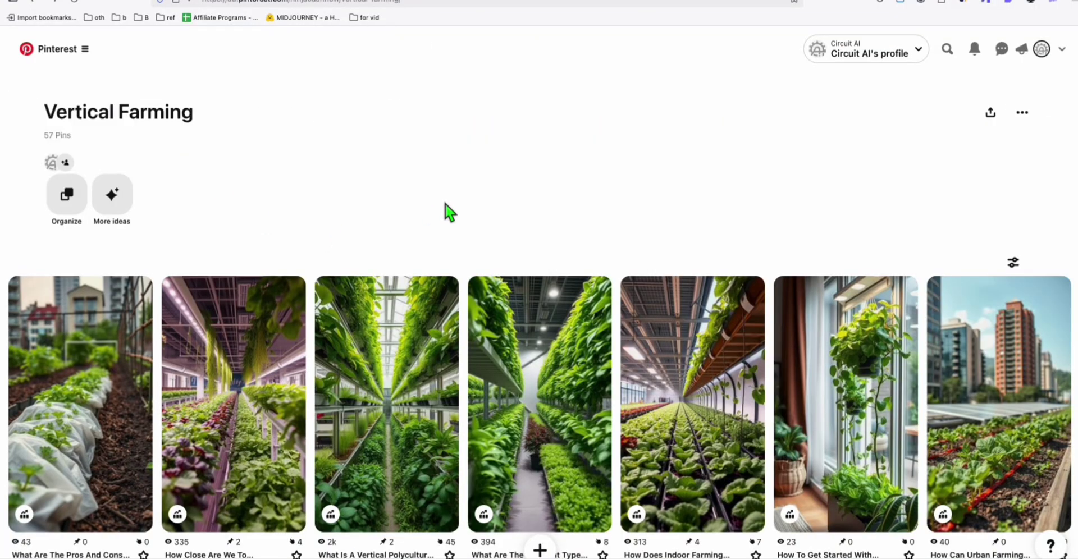
# Step: Go back to the profile's saved boards, open the Best Cooker board and look through its pins
pyautogui.click(32, 2)
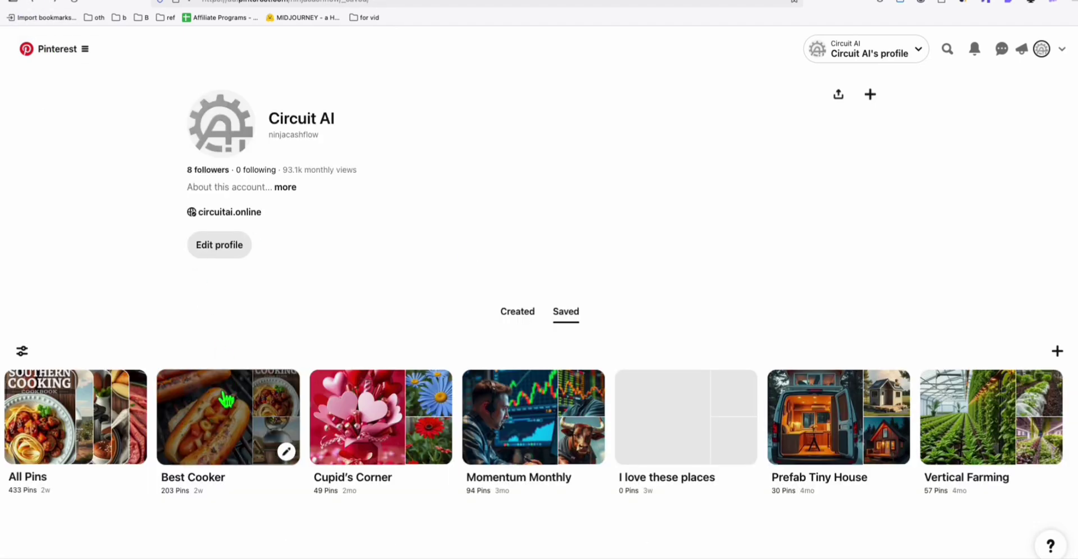
pyautogui.click(225, 420)
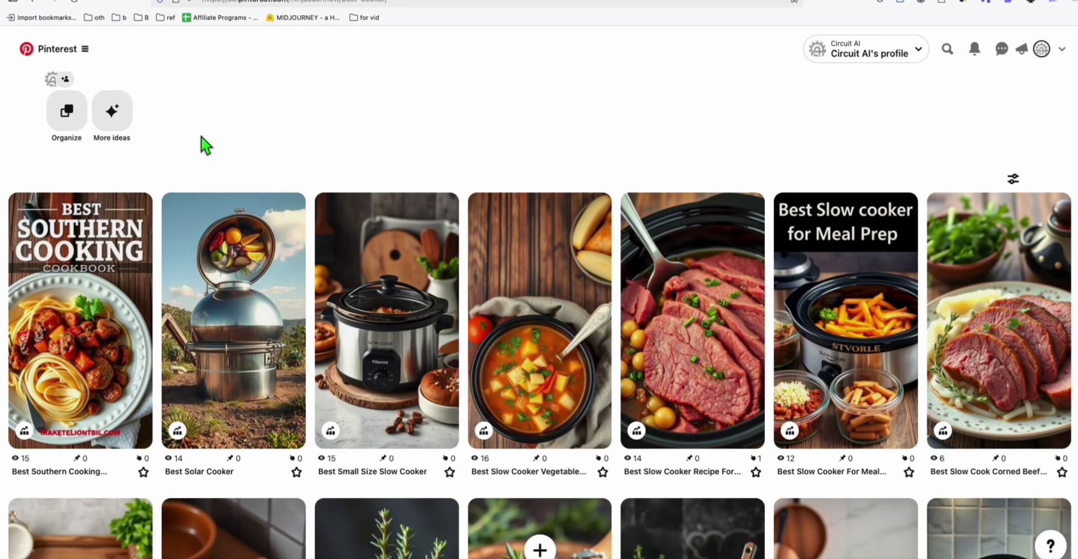
pyautogui.scroll(-12, 819, 107)
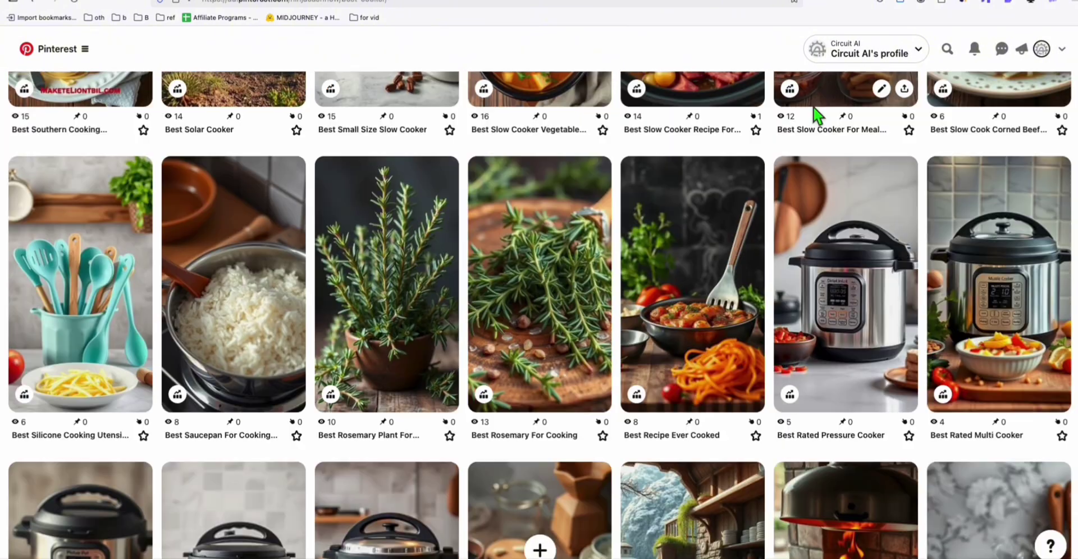
pyautogui.scroll(-7, 183, 313)
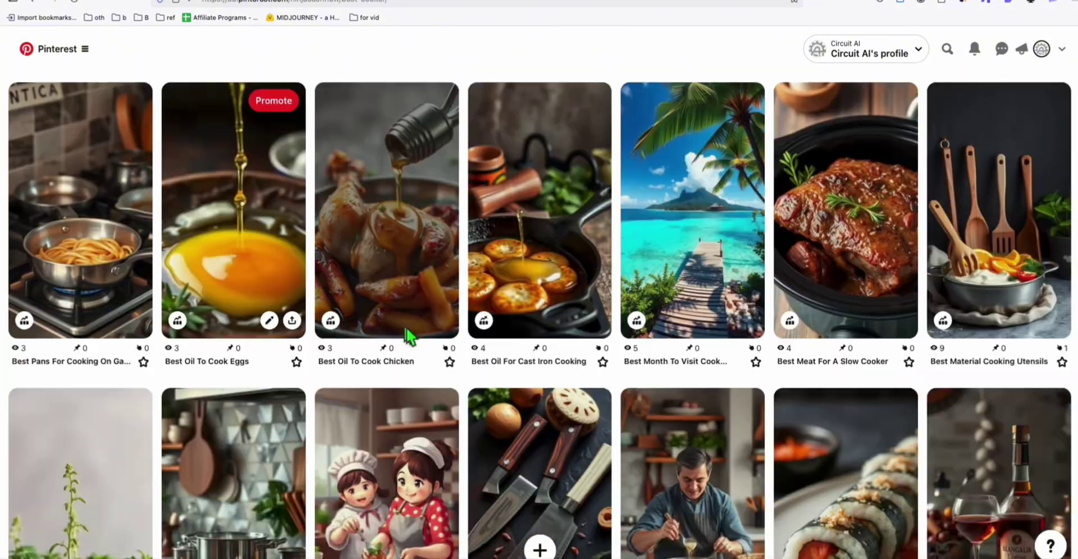
# Step: Switch to the Amazon page of the BUYDEEM G553 food steamer and highlight its commission rate
pyautogui.click(921, 1)
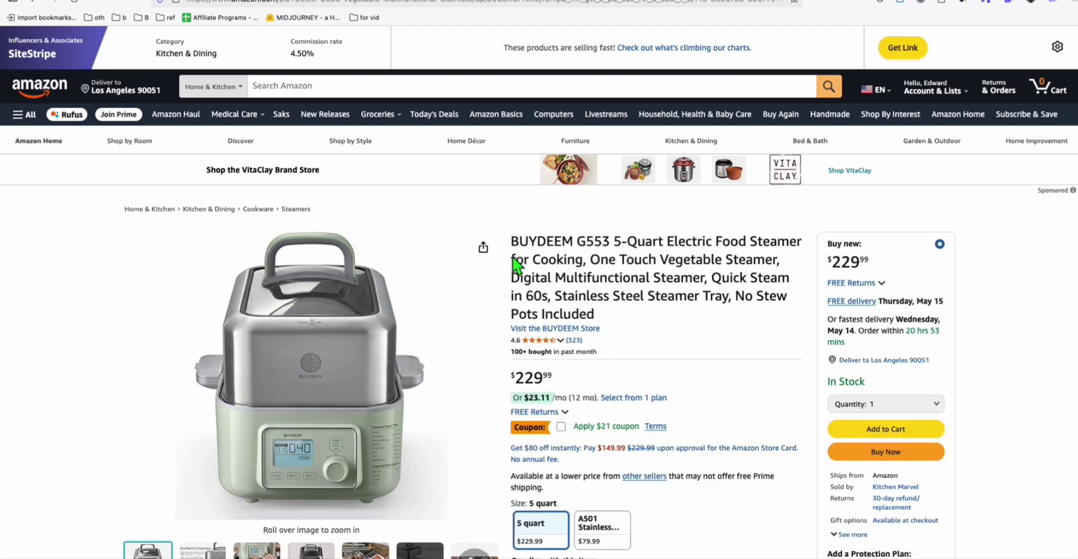
pyautogui.scroll(-1, 674, 258)
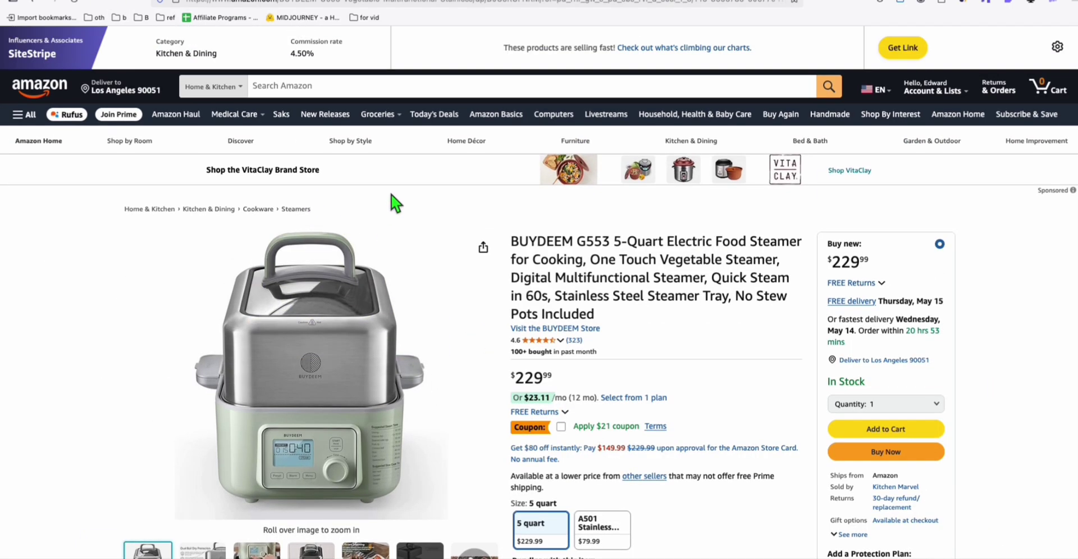
pyautogui.tripleClick(300, 54)
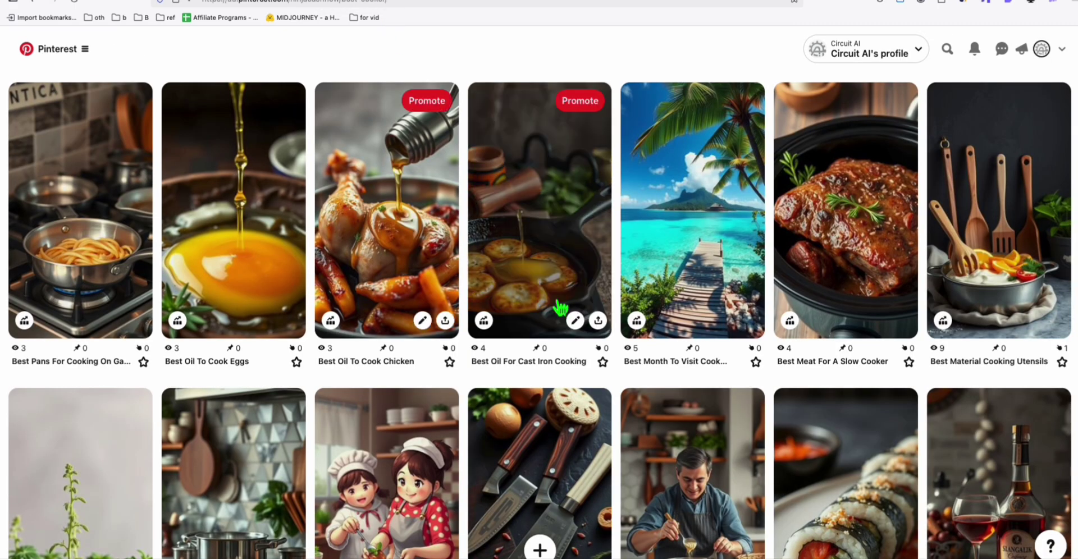
# Step: Switch back to Pinterest and reopen the Best Cooker board from the saved boards
pyautogui.click(32, 3)
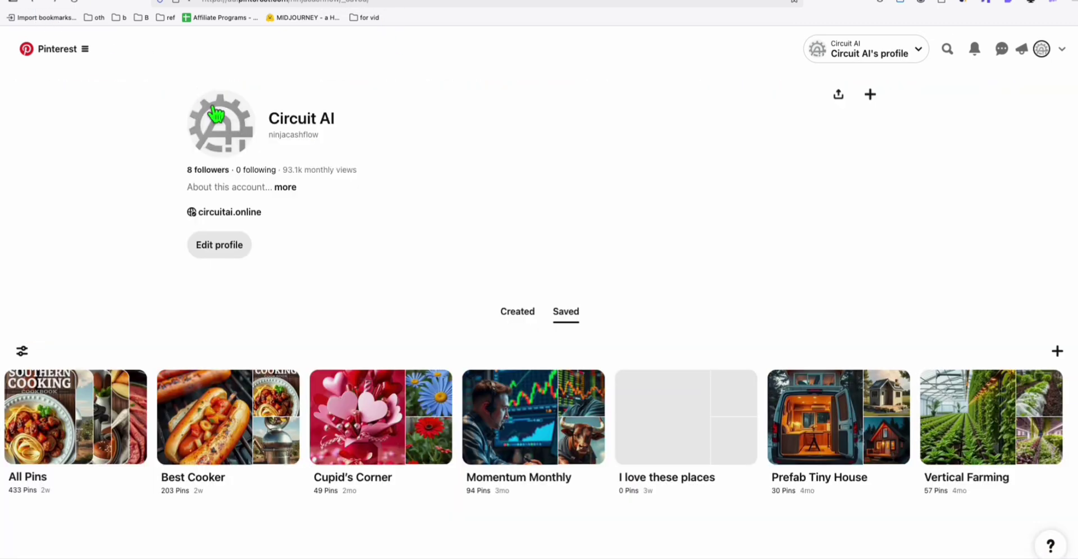
pyautogui.click(252, 412)
pyautogui.scroll(-1, 371, 348)
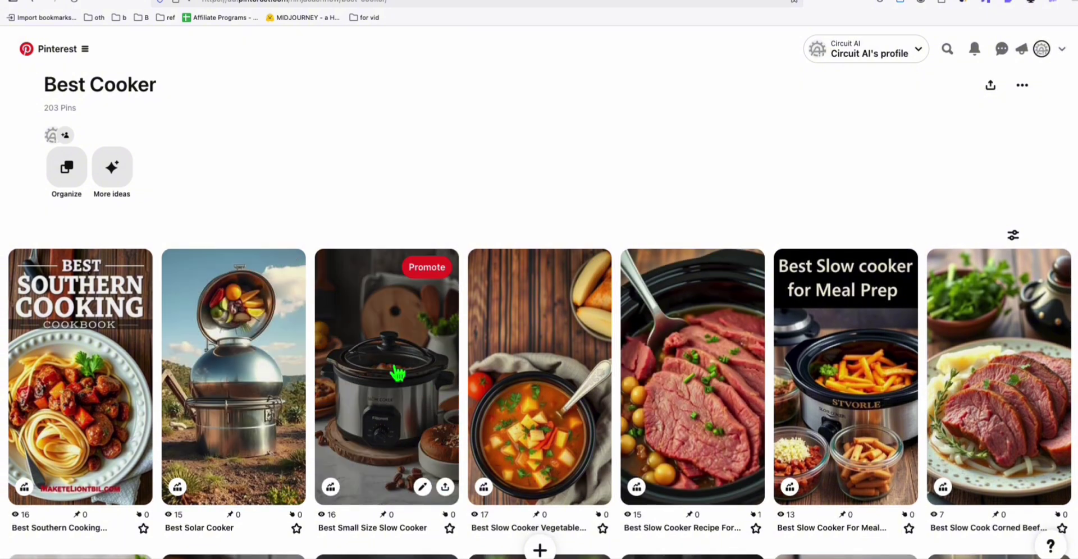
# Step: Switch to the Amazon product page, search Home & Kitchen for "food steamer" and look through the results
pyautogui.click(946, 1)
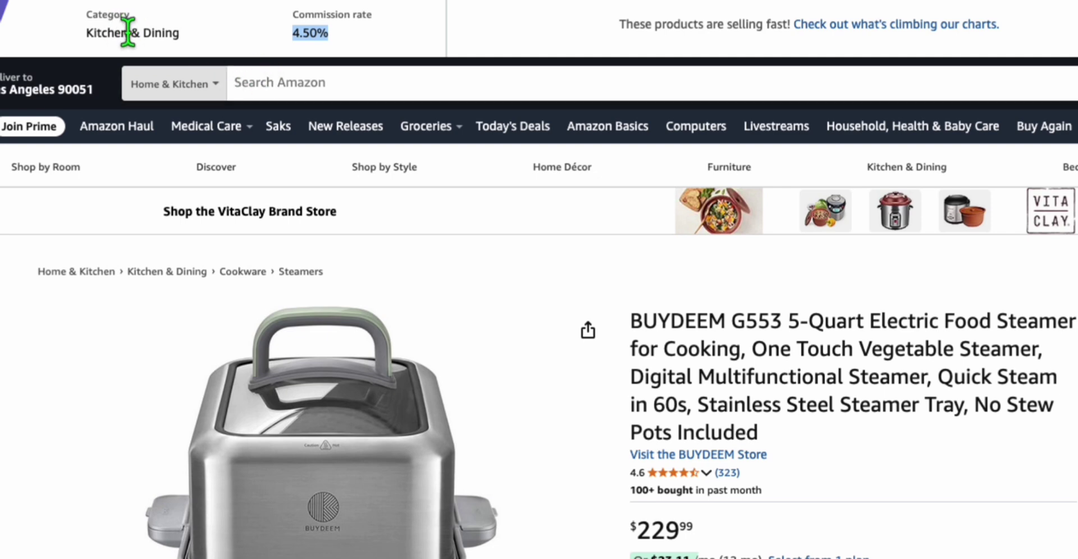
pyautogui.click(315, 75)
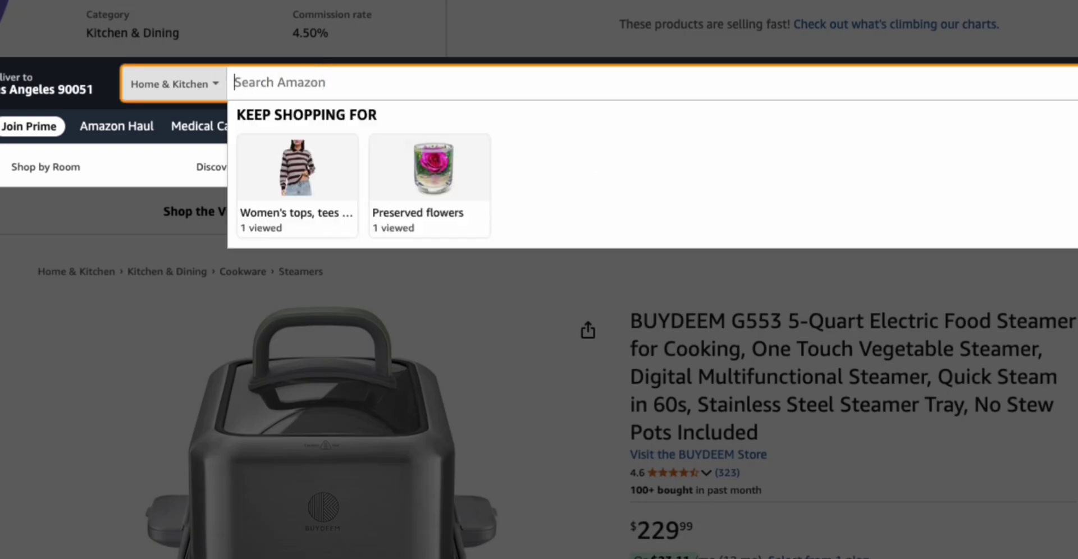
pyautogui.write('food steamer')
pyautogui.press('Return')
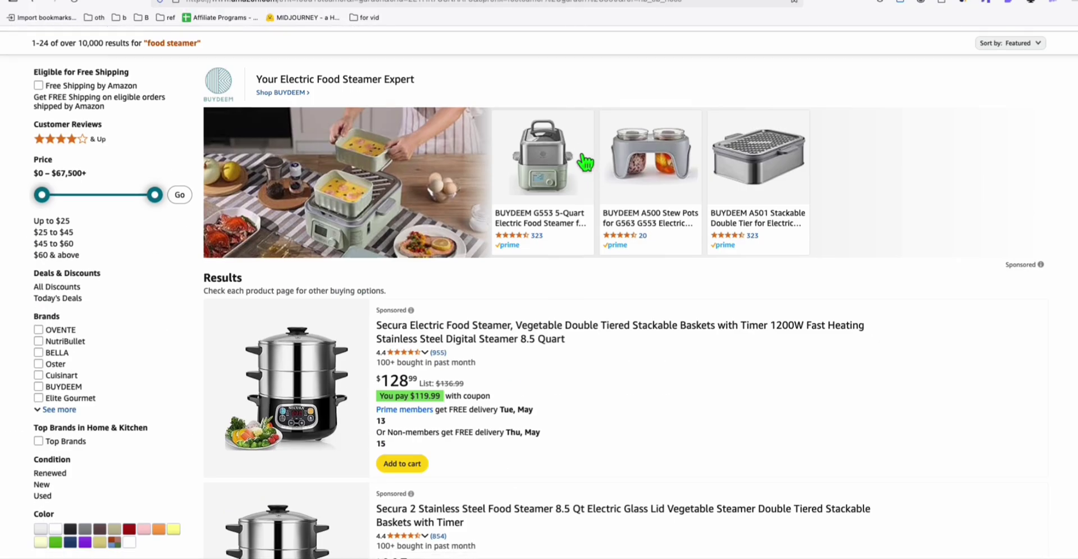
pyautogui.scroll(-6, 517, 119)
pyautogui.scroll(8, 590, 336)
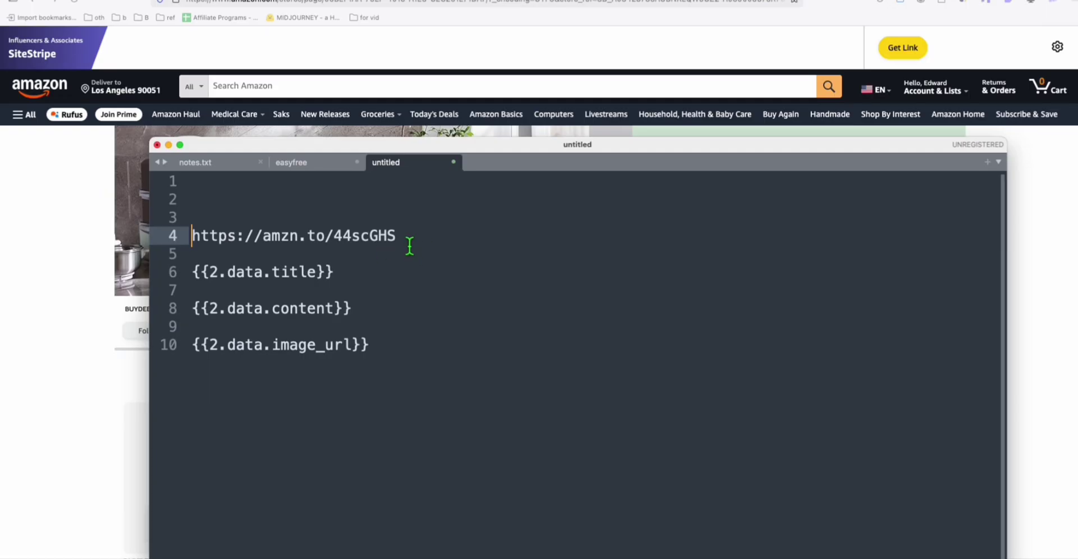
# Step: Select the amzn.to affiliate link in the text editor, and create a new scenario in Make
pyautogui.moveTo(398, 235); pyautogui.dragTo(192, 236)
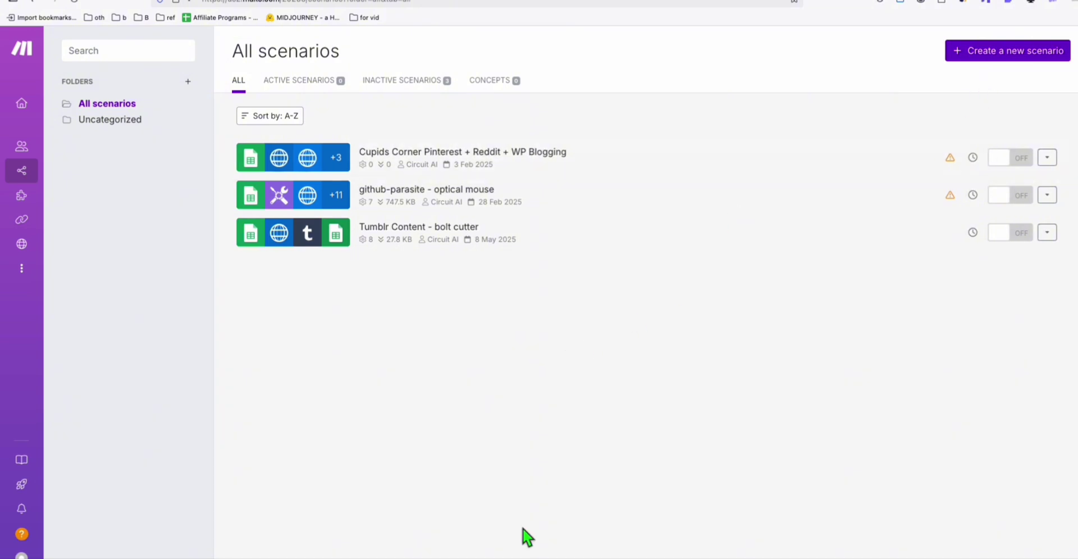
pyautogui.click(1007, 56)
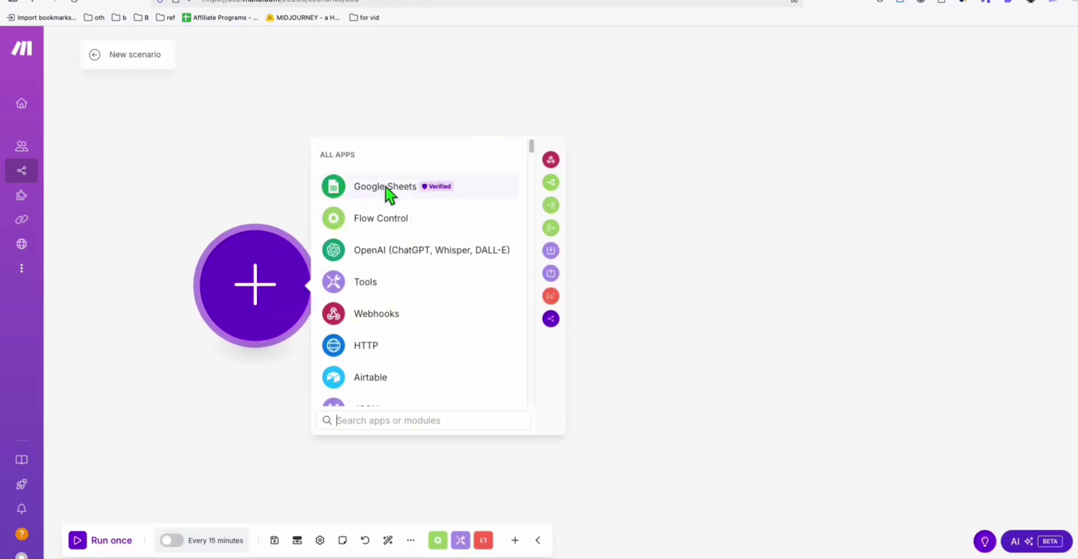
# Step: Switch to Google Sheets and rename the untitled keywords and status spreadsheet as Food Steamer
pyautogui.click(746, 0)
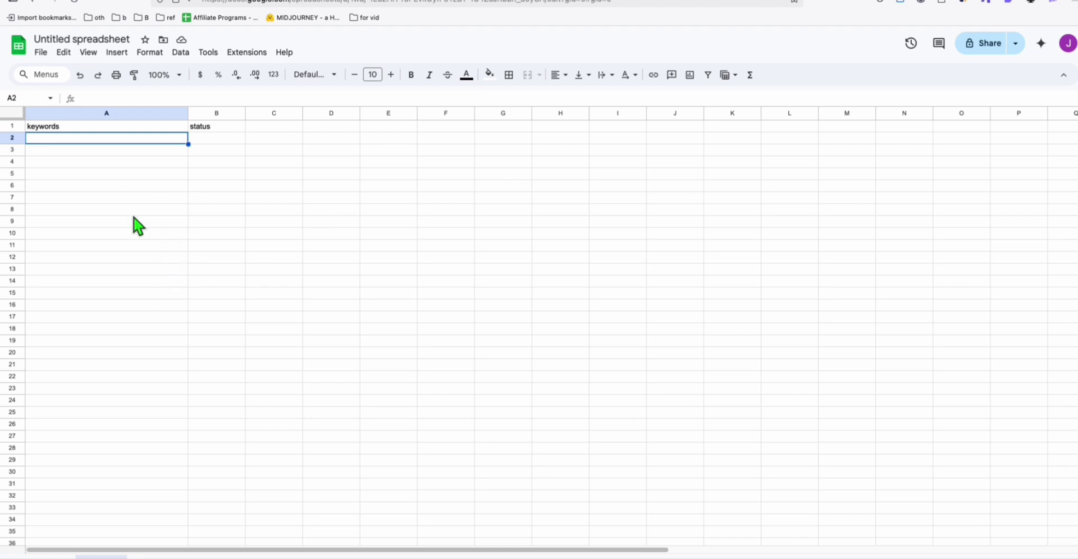
pyautogui.press('super+equal')
pyautogui.press('super+equal')
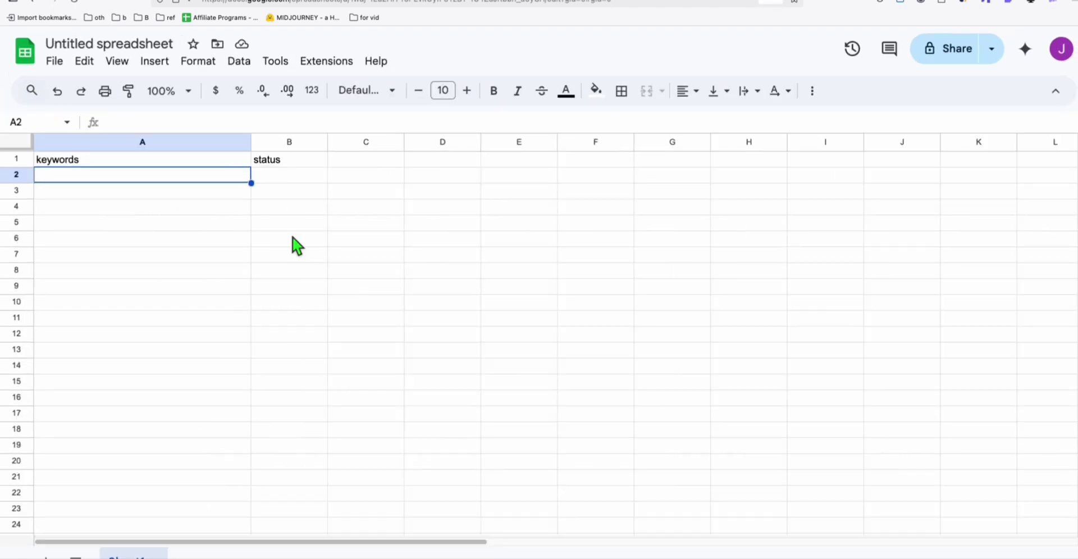
pyautogui.click(115, 61)
pyautogui.click(115, 44)
pyautogui.write('Food Steamer')
pyautogui.press('Return')
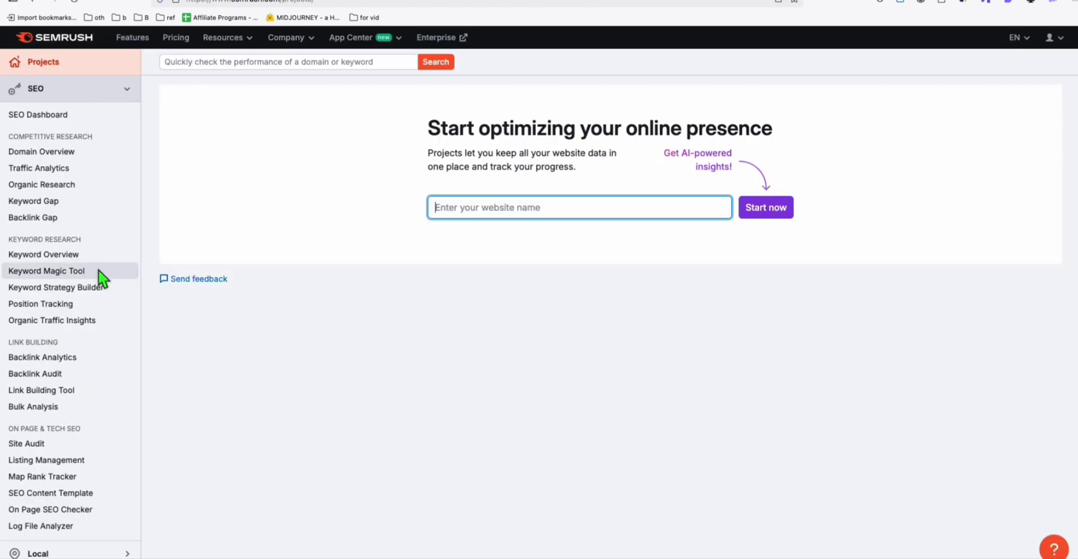
# Step: Look up "food steamer" in Semrush's Keyword Magic Tool and look over the keyword suggestions
pyautogui.click(49, 271)
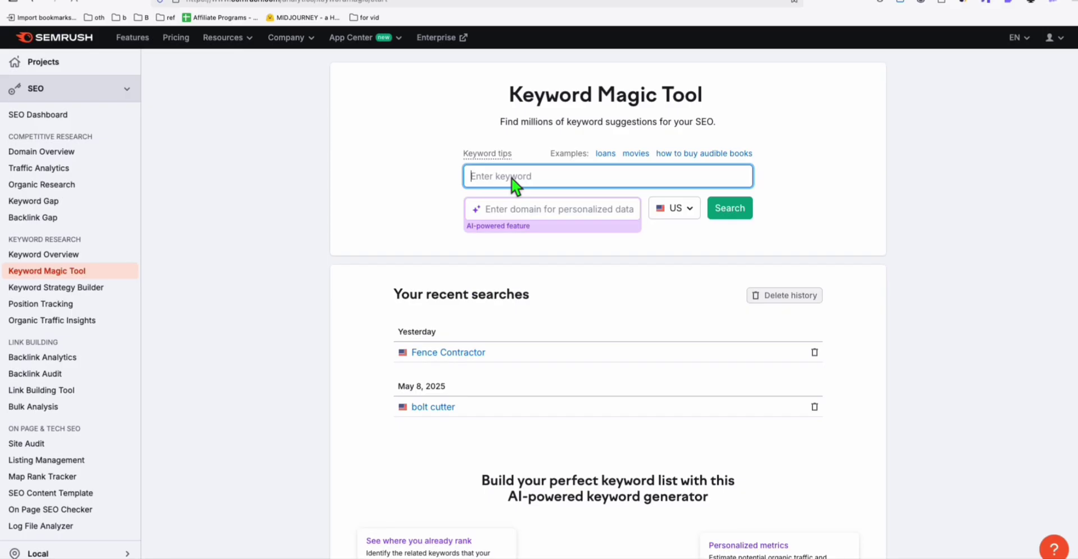
pyautogui.write('food steamer')
pyautogui.press('Return')
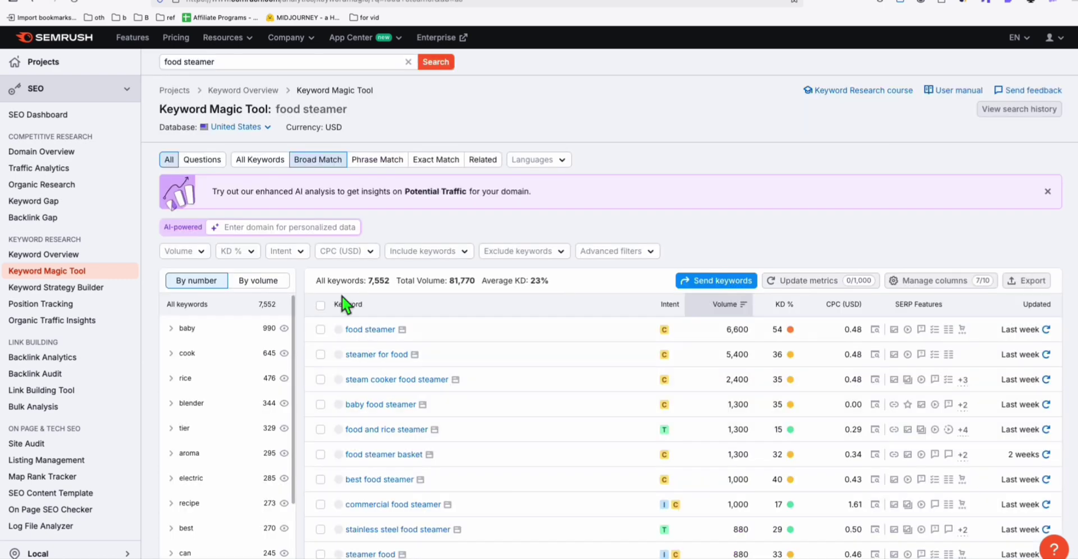
pyautogui.scroll(-2, 404, 421)
pyautogui.scroll(2, 403, 432)
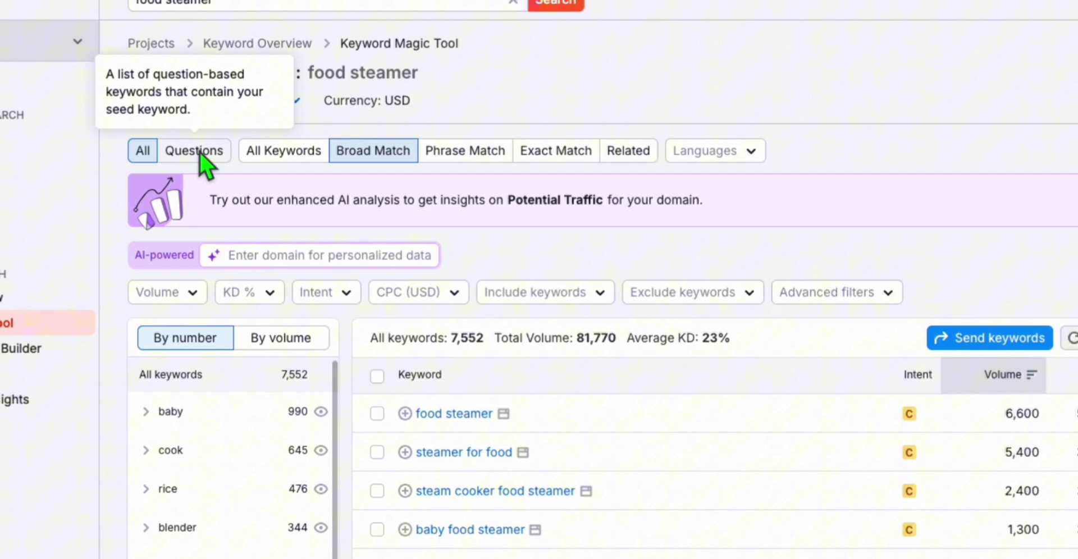
# Step: Limit the food steamer keyword list to questions and copy the question keyword rows from the results table
pyautogui.click(198, 151)
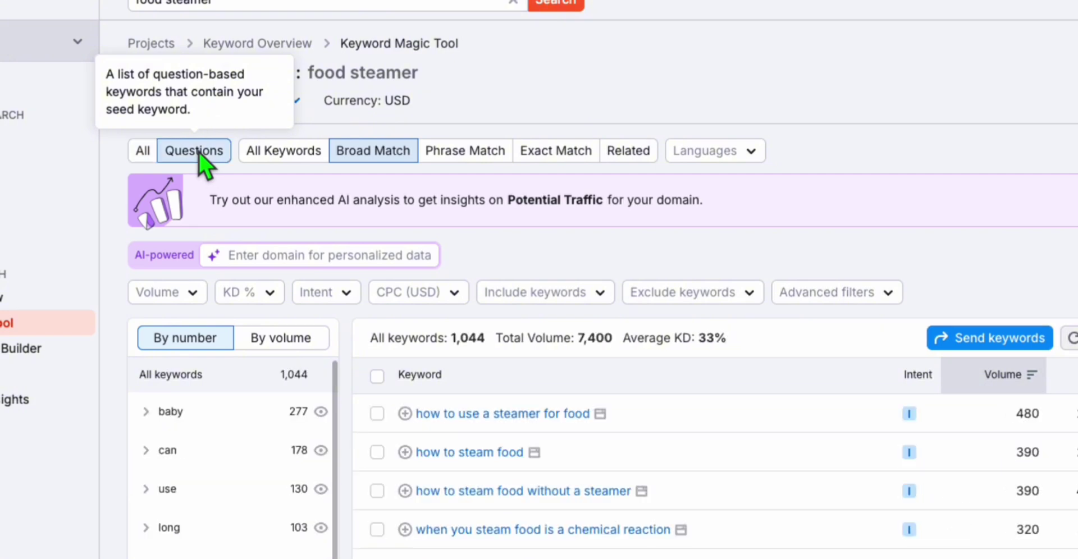
pyautogui.scroll(-1, 613, 180)
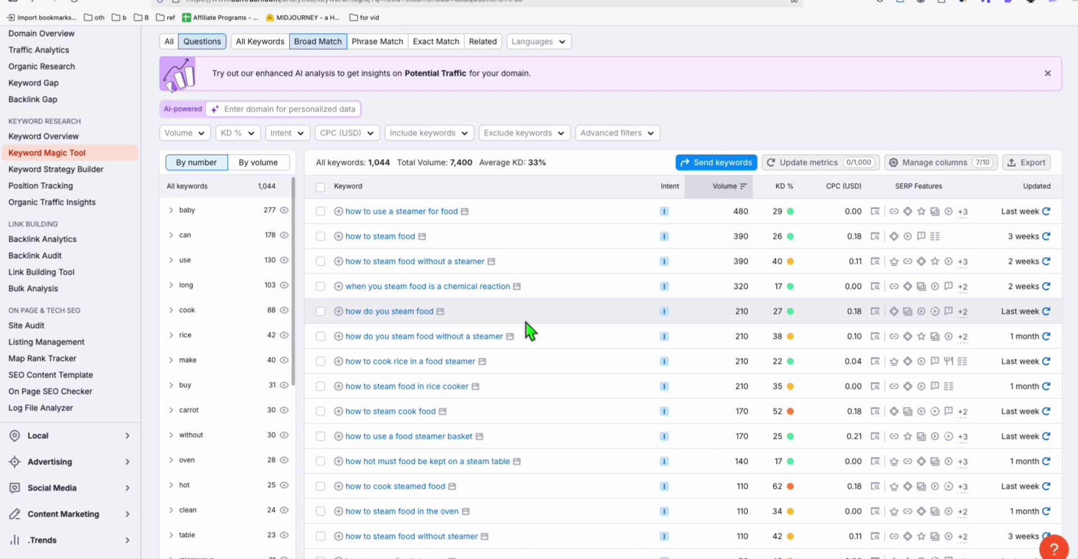
pyautogui.moveTo(310, 214); pyautogui.dragTo(504, 397)
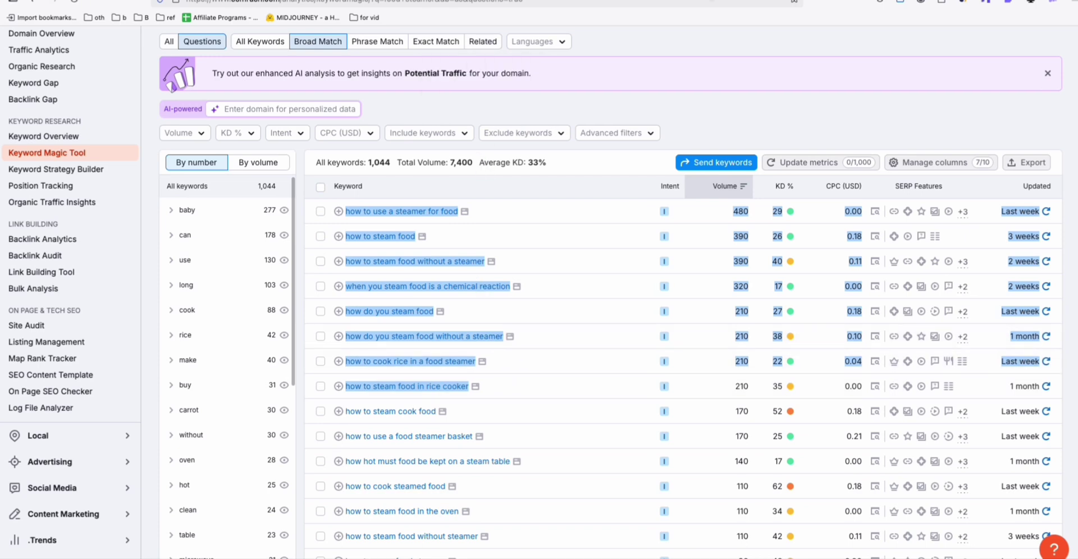
# Step: Switch to the Food Steamer spreadsheet, paste the copied keyword data into a new sheet and fit column A to its text
pyautogui.click(730, 2)
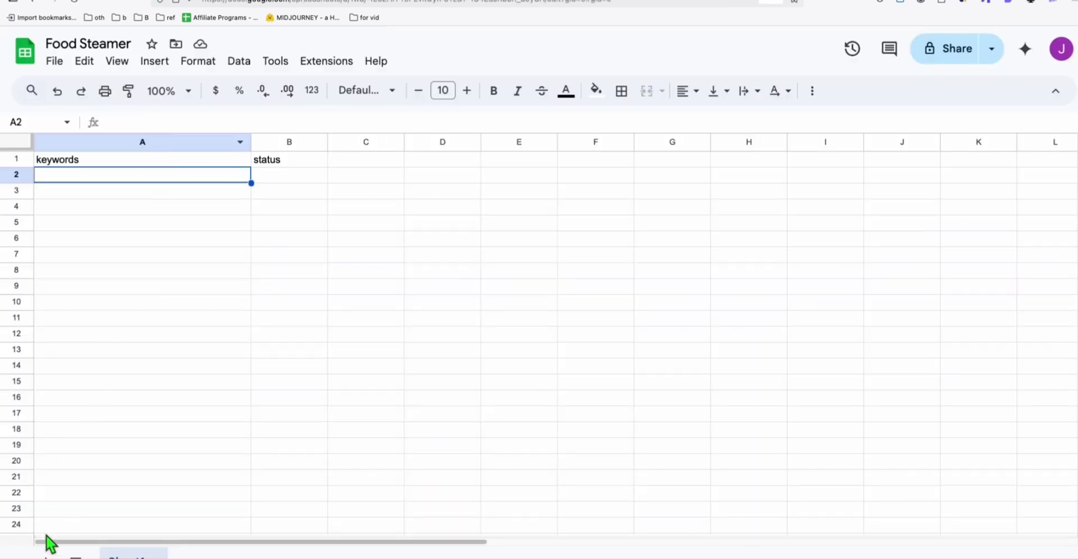
pyautogui.click(47, 549)
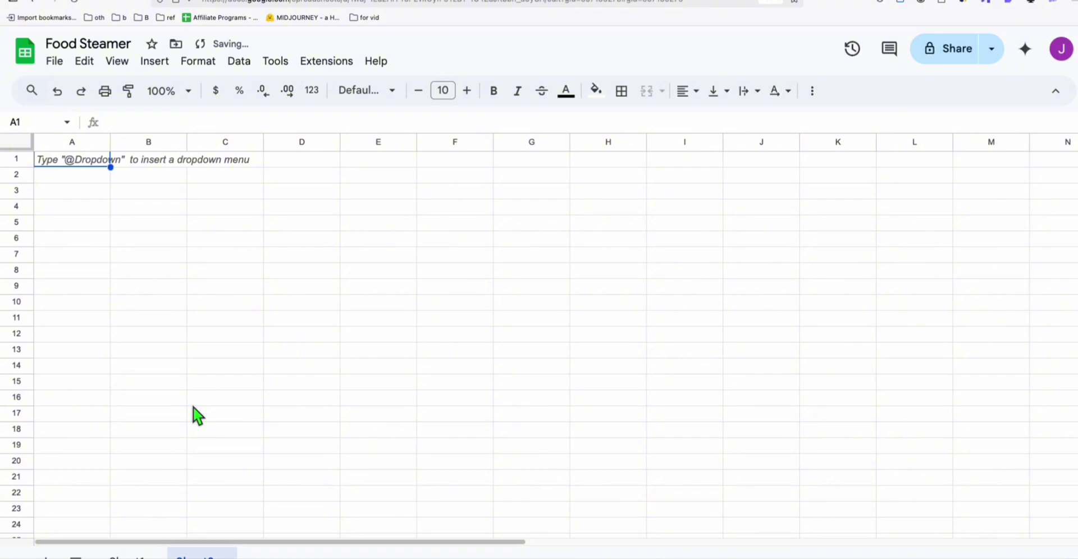
pyautogui.hotkey('ctrl', 'v')
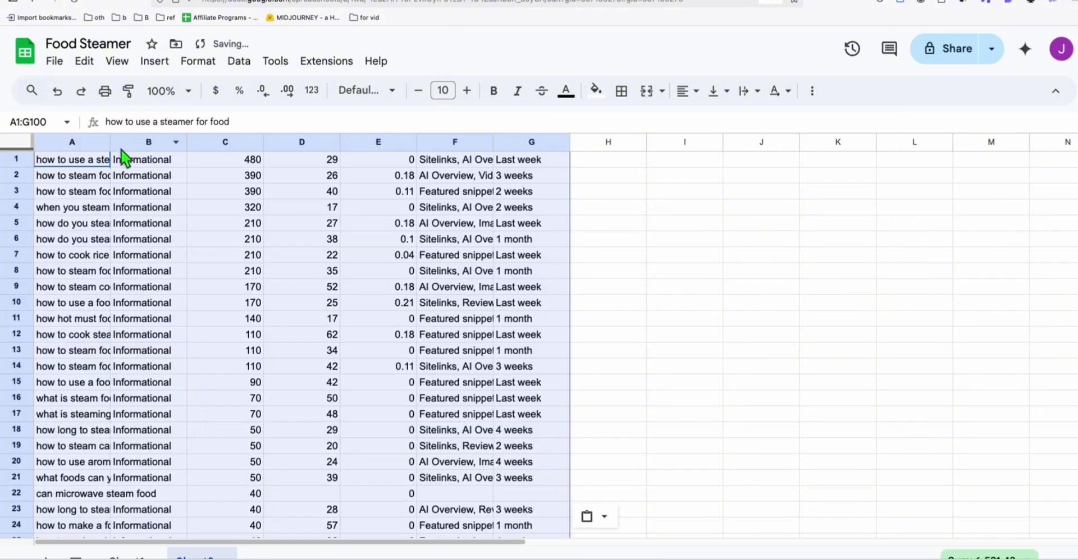
pyautogui.doubleClick(110, 142)
# Step: Copy keywords A1:A12 from the new sheet and paste them into Sheet1 under the keywords header
pyautogui.click(121, 158)
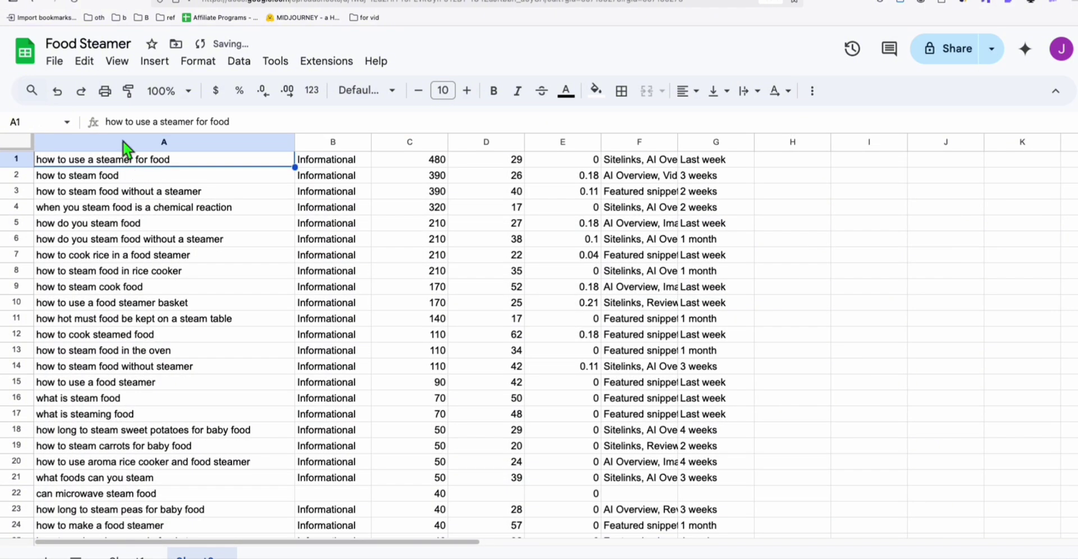
pyautogui.scroll(-1, 116, 274)
pyautogui.keyDown('shift'); pyautogui.click(106, 299); pyautogui.keyUp('shift')
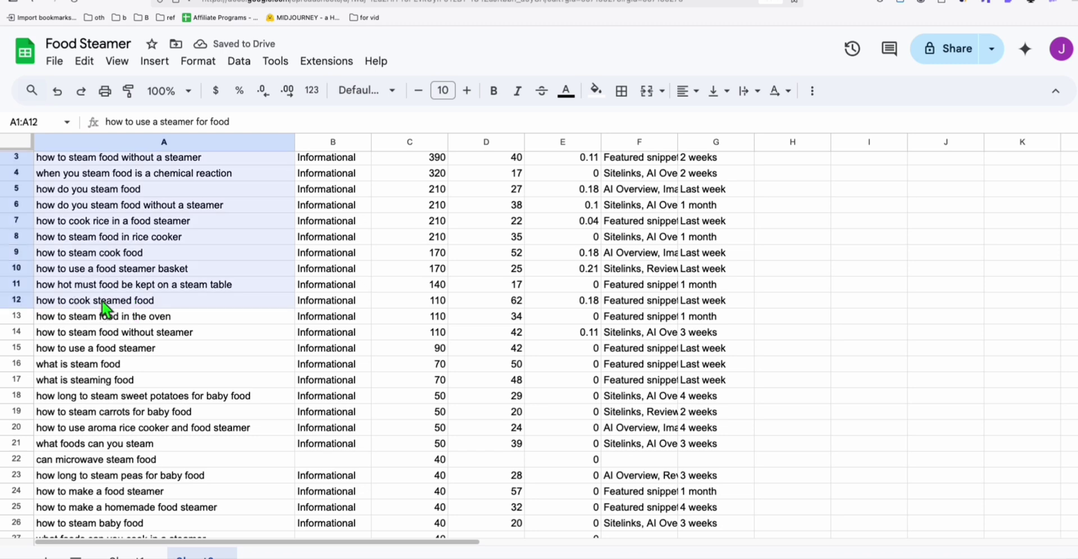
pyautogui.hotkey('ctrl', 'c')
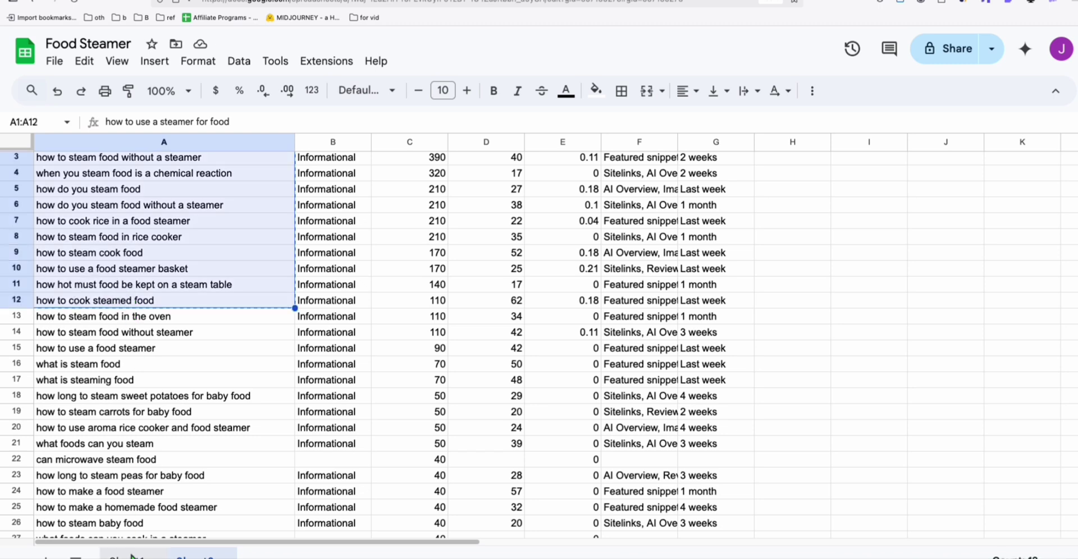
pyautogui.click(132, 556)
pyautogui.hotkey('ctrl', 'v')
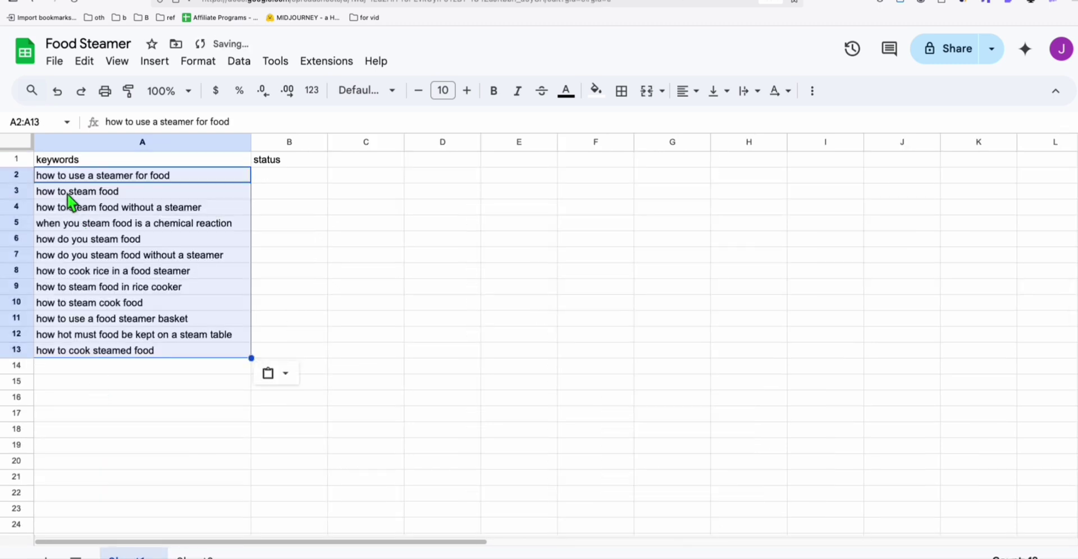
pyautogui.click(87, 402)
# Step: Enter "pending" in B2 and fill it down the status column for every keyword row
pyautogui.click(273, 177)
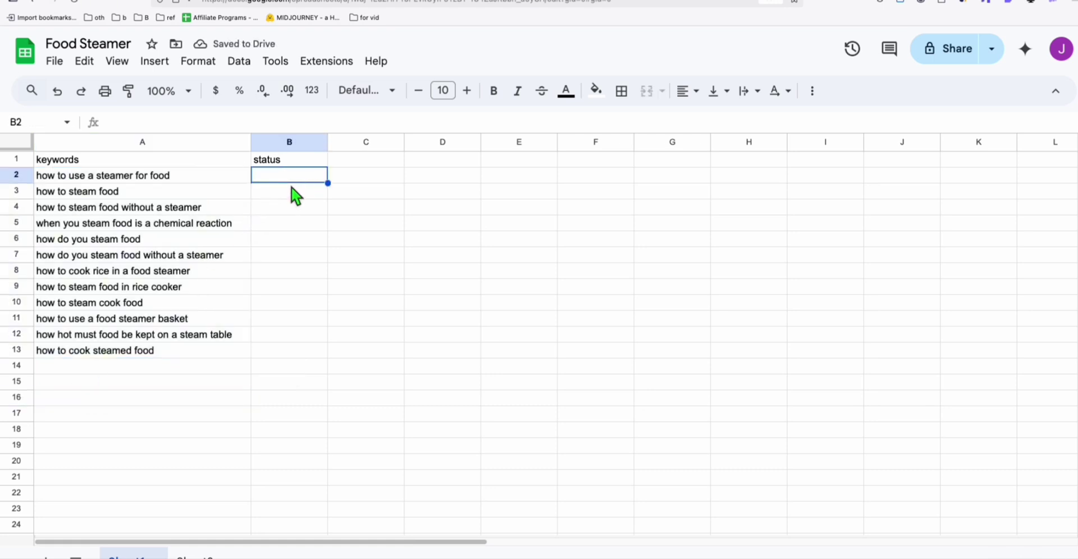
pyautogui.write('pending')
pyautogui.press('Return')
pyautogui.click(320, 178)
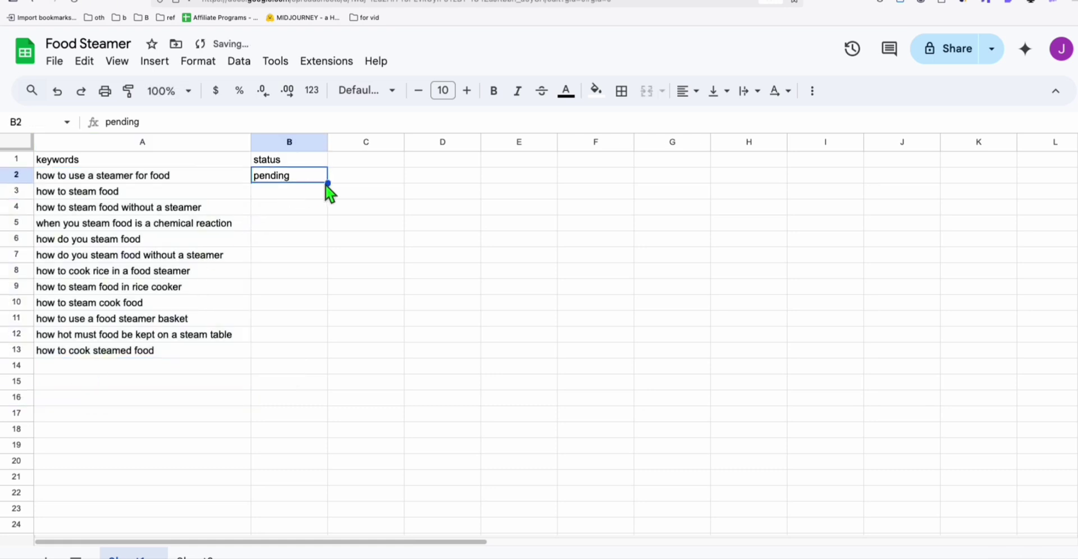
pyautogui.doubleClick(329, 185)
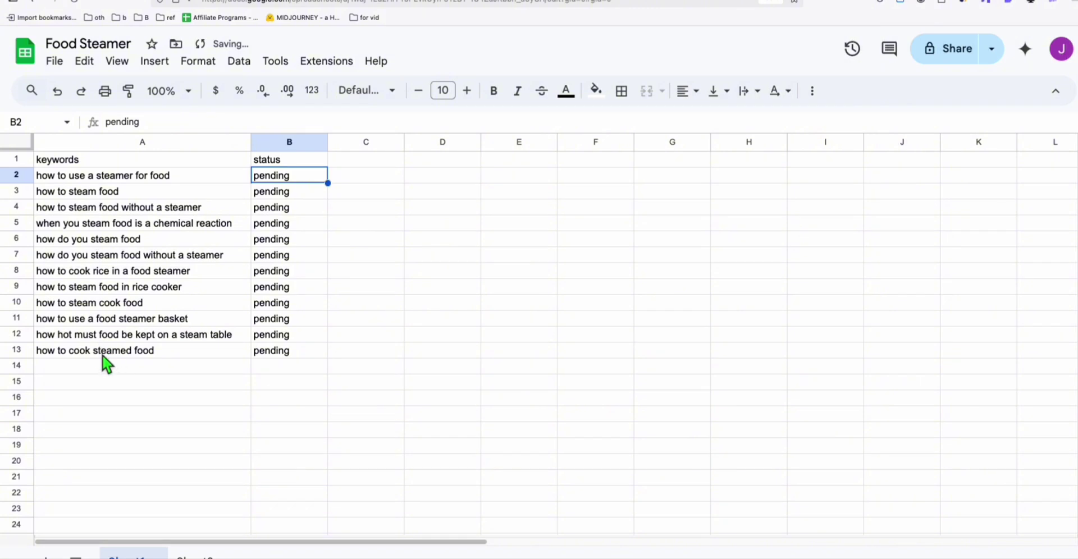
pyautogui.scroll(-2, 122, 357)
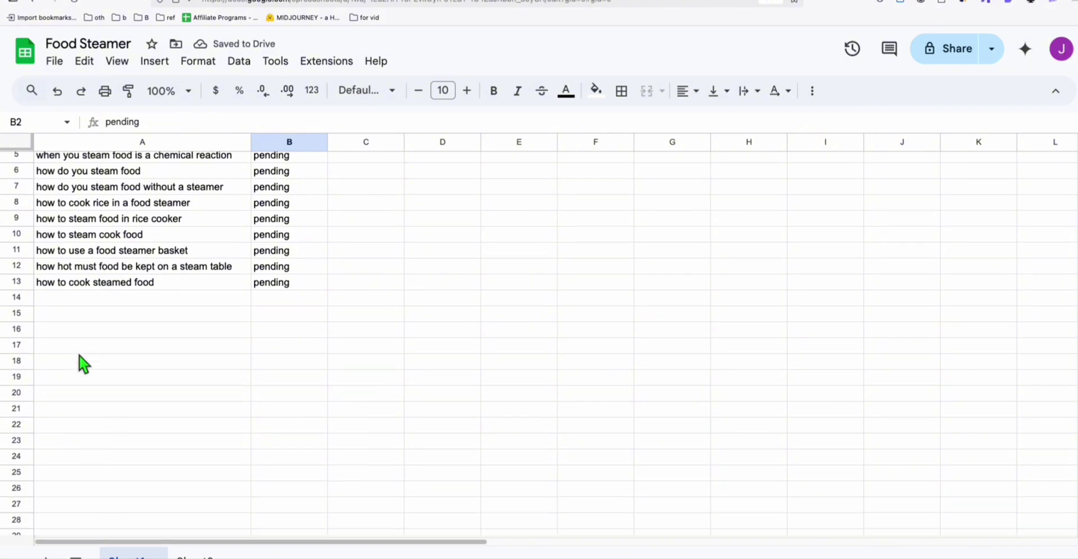
pyautogui.scroll(2, 79, 362)
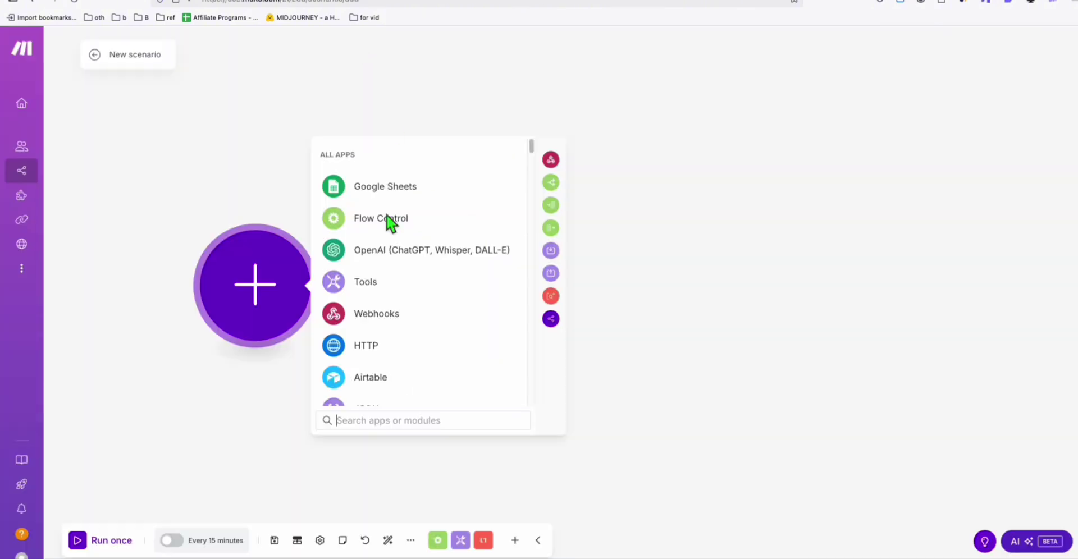
# Step: Add a Google Sheets Search Rows module as the first module of the new Make scenario
pyautogui.click(378, 195)
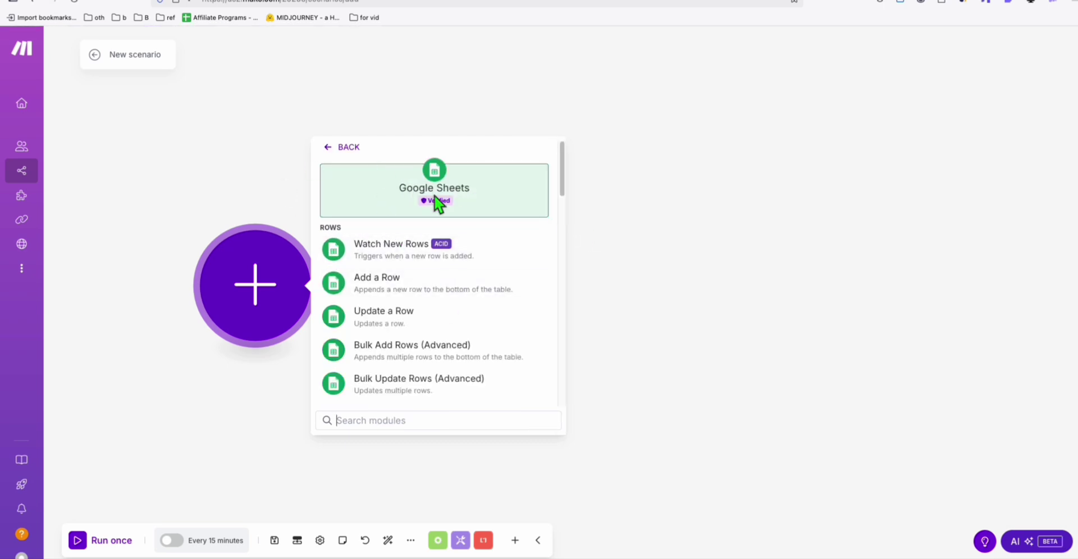
pyautogui.click(389, 423)
pyautogui.write('sea')
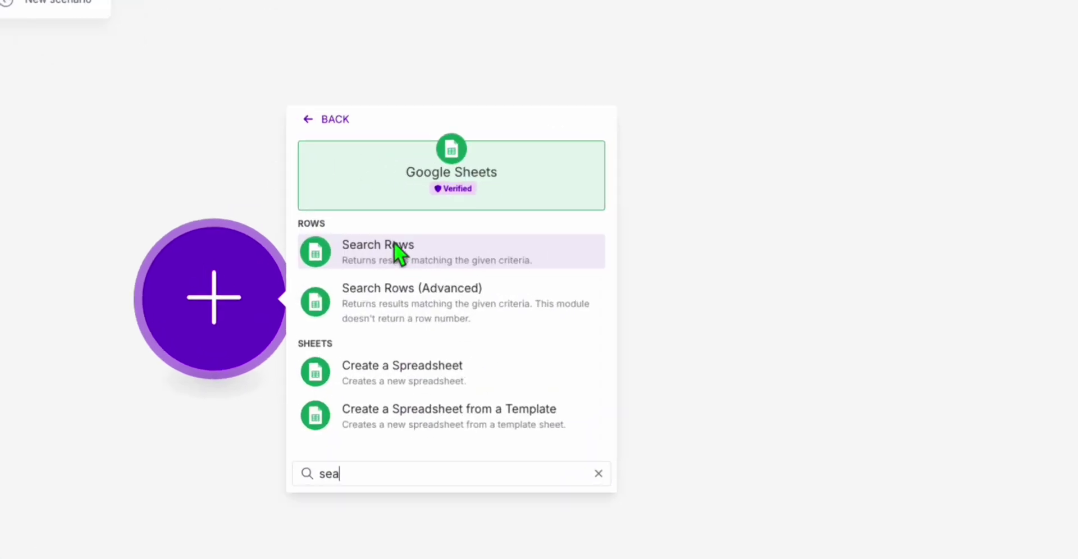
pyautogui.click(396, 249)
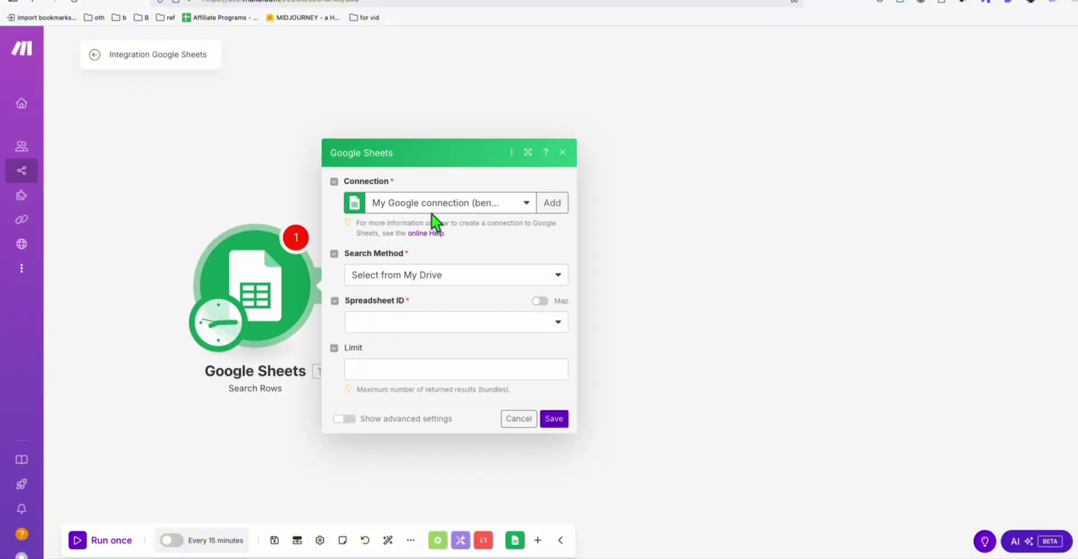
# Step: Set the Search Rows module to use the Food Steamer spreadsheet and its Sheet1
pyautogui.click(477, 322)
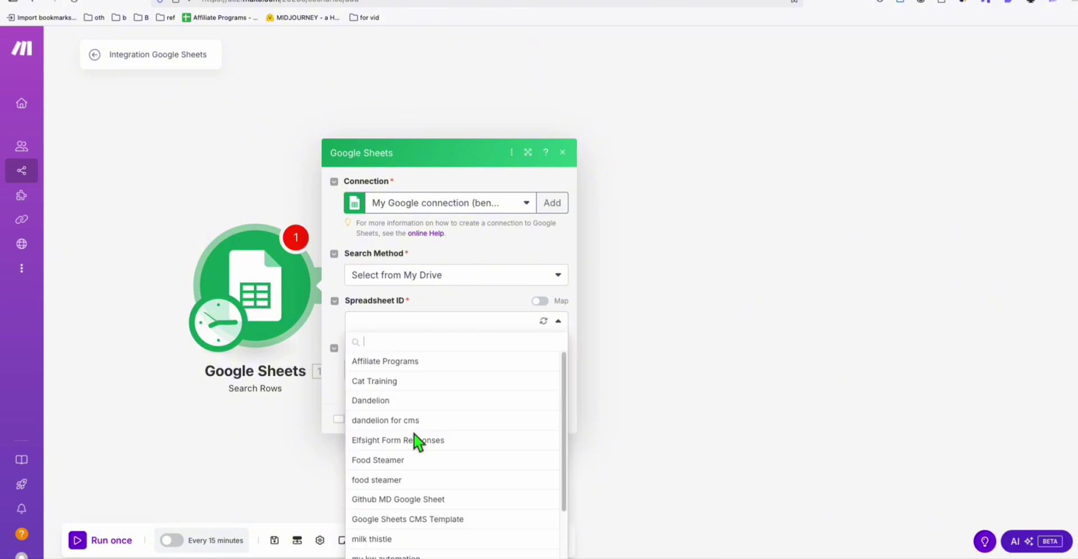
pyautogui.click(393, 462)
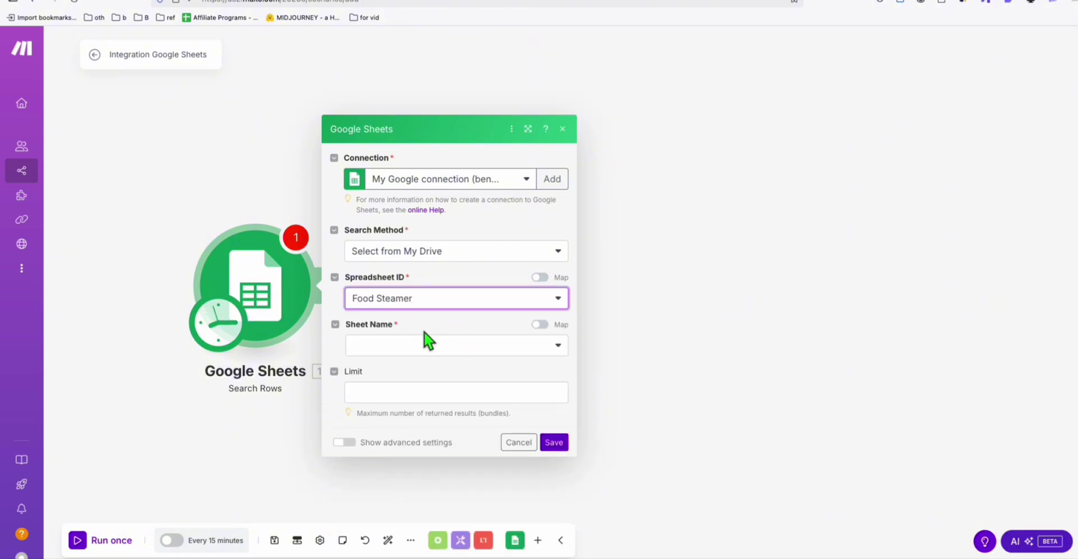
pyautogui.click(434, 345)
pyautogui.click(368, 365)
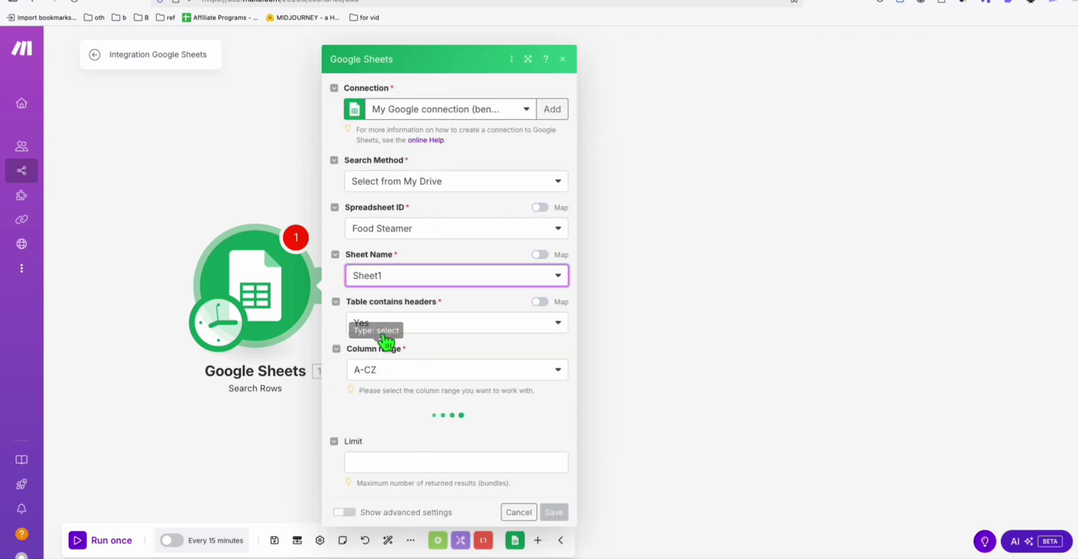
# Step: Filter the searched rows by text equal to "pending", limit the results to 1 and finish the module's settings
pyautogui.click(668, 1)
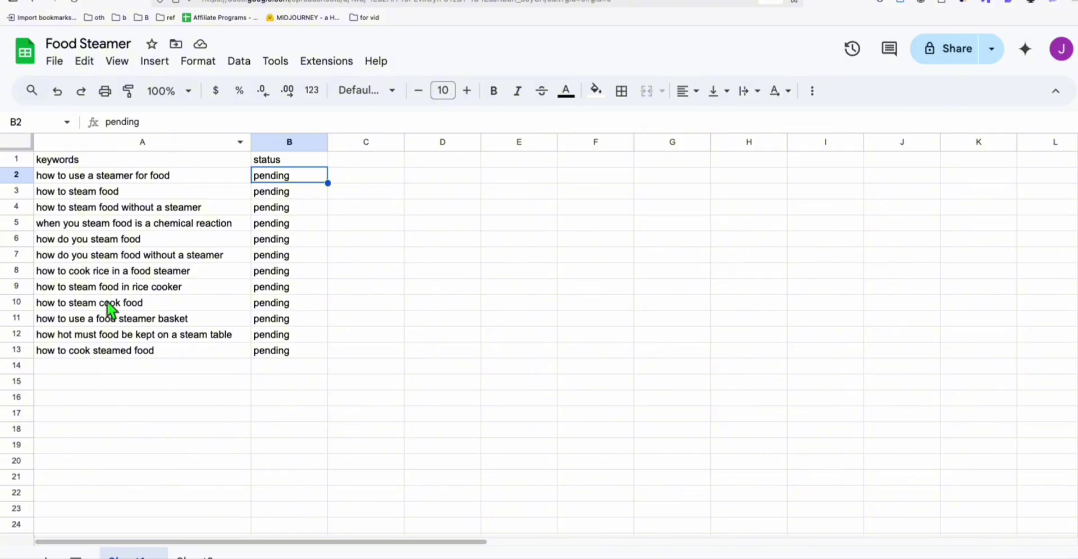
pyautogui.click(168, 1)
pyautogui.scroll(-2, 396, 337)
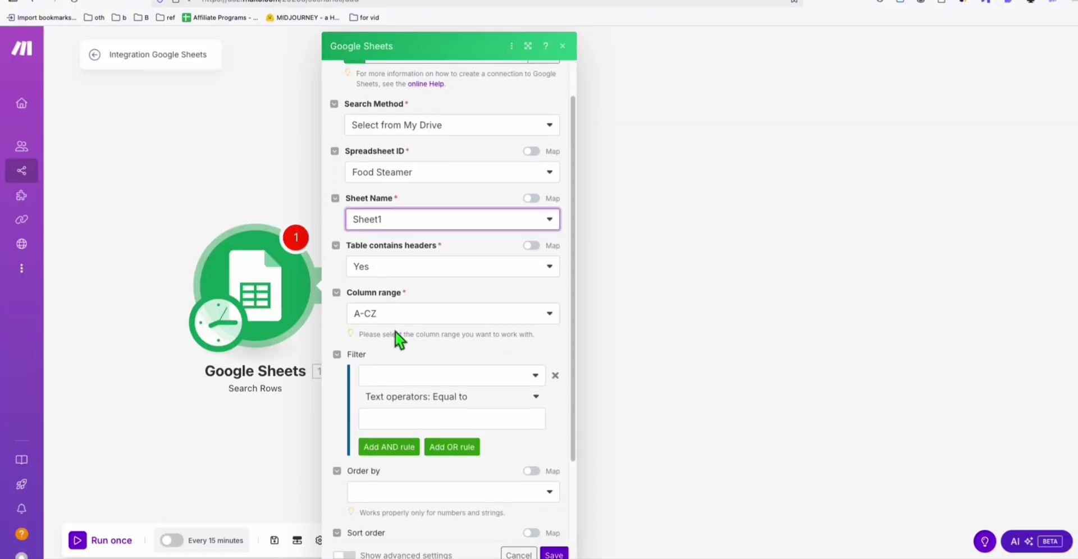
pyautogui.click(385, 391)
pyautogui.write('pending')
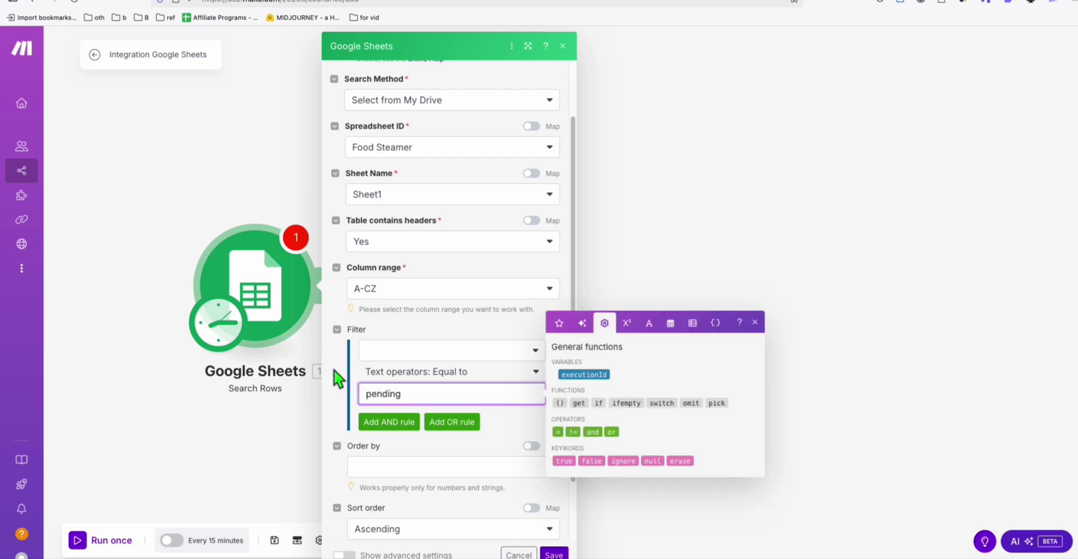
pyautogui.click(337, 379)
pyautogui.scroll(-2, 414, 362)
pyautogui.click(382, 507)
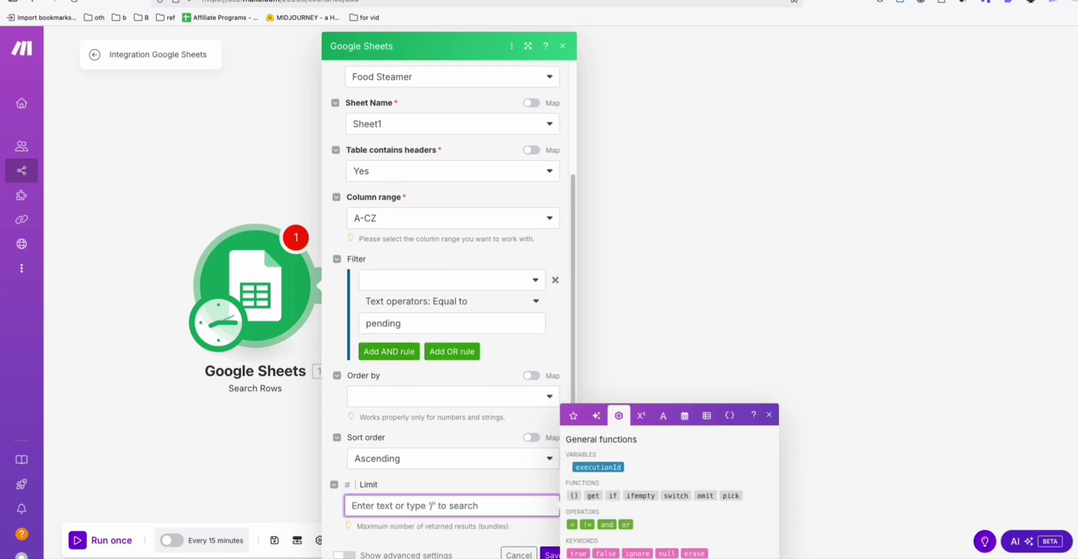
pyautogui.write('1')
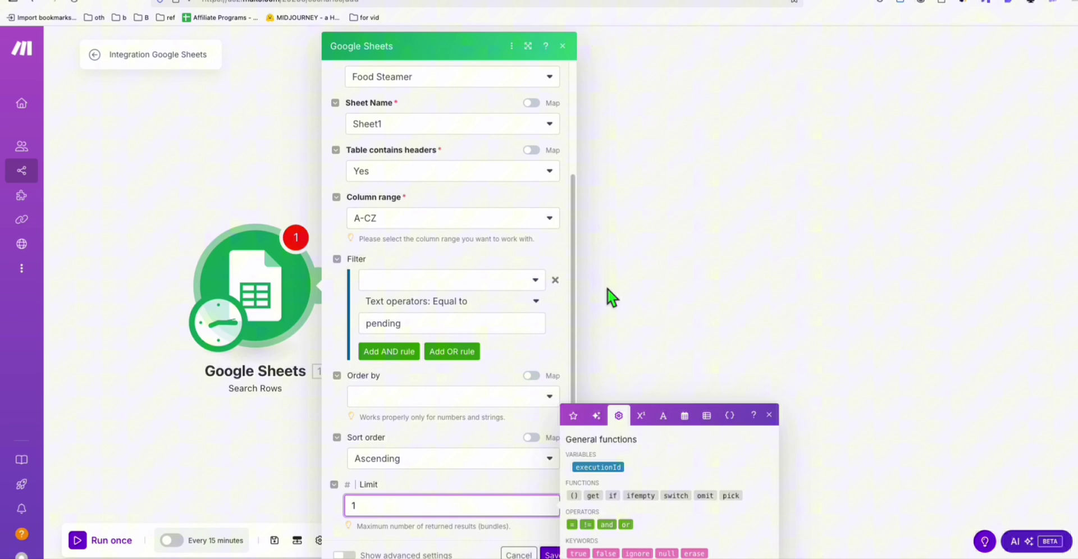
pyautogui.click(608, 290)
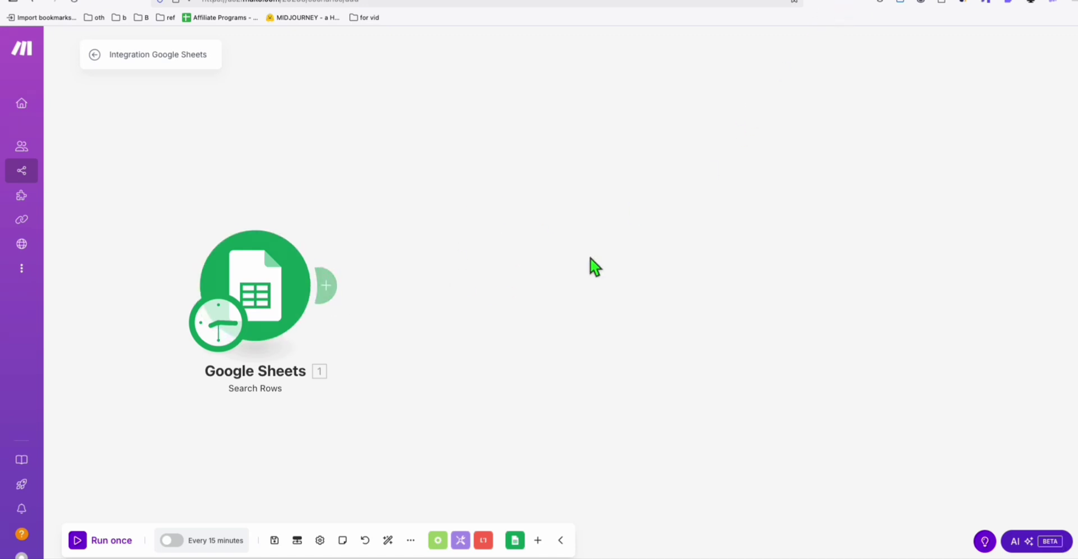
# Step: Switch to the Article AI Generator website and open its App Secret Key page
pyautogui.click(766, 1)
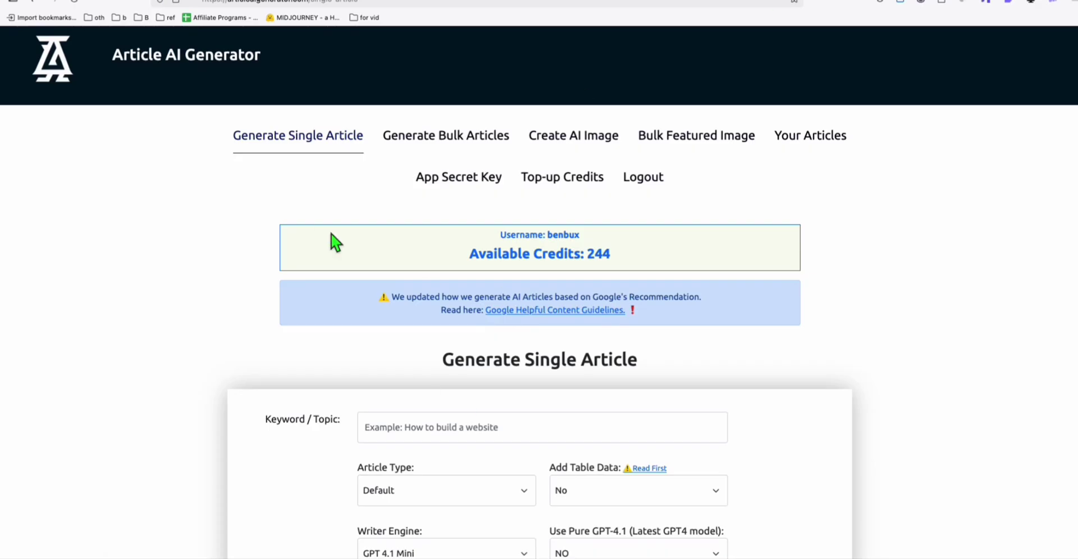
pyautogui.moveTo(113, 54); pyautogui.dragTo(269, 79)
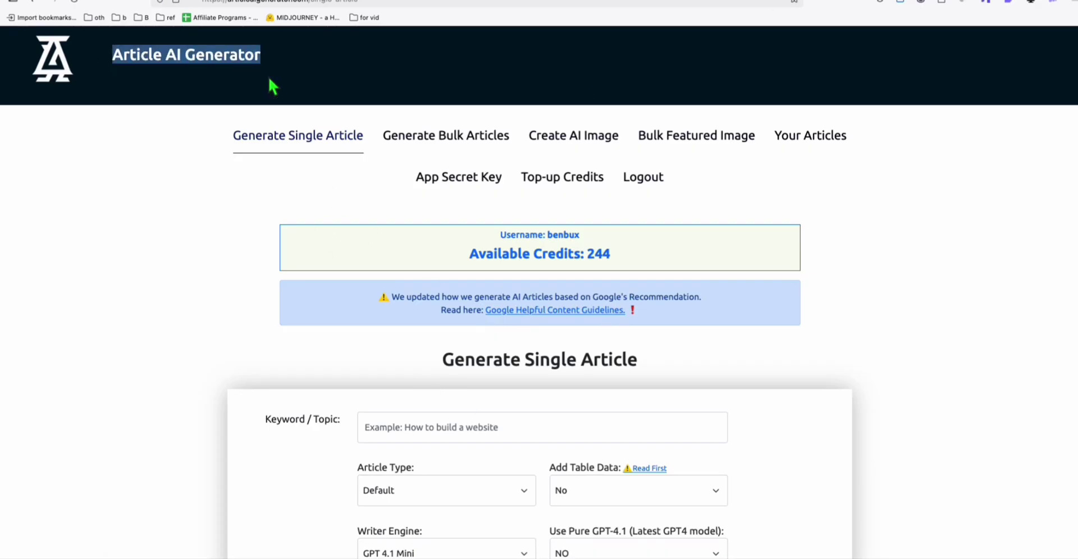
pyautogui.click(459, 180)
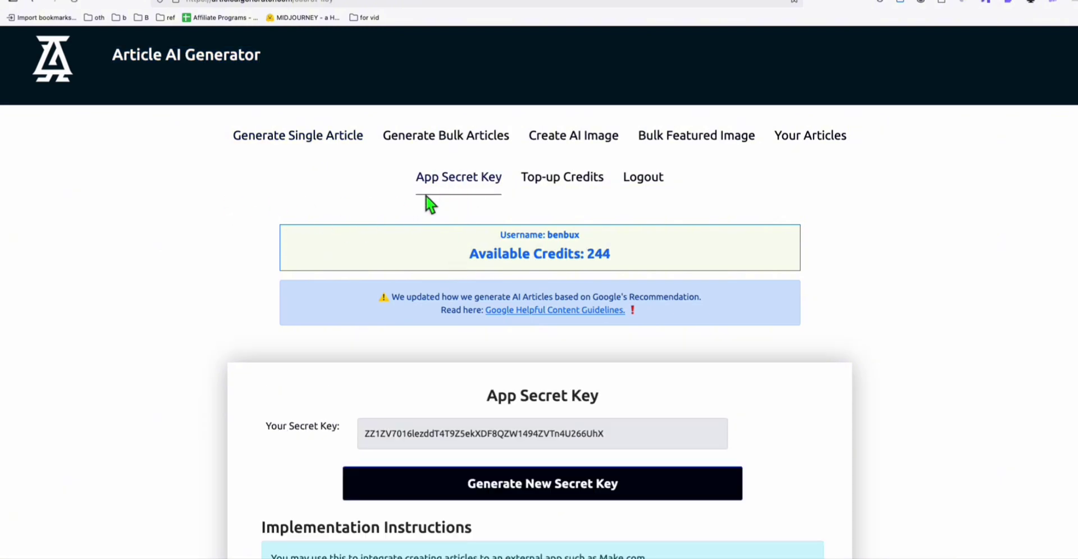
# Step: Examine the additional post fields, especially the accepted values for image_size
pyautogui.scroll(-15, 430, 205)
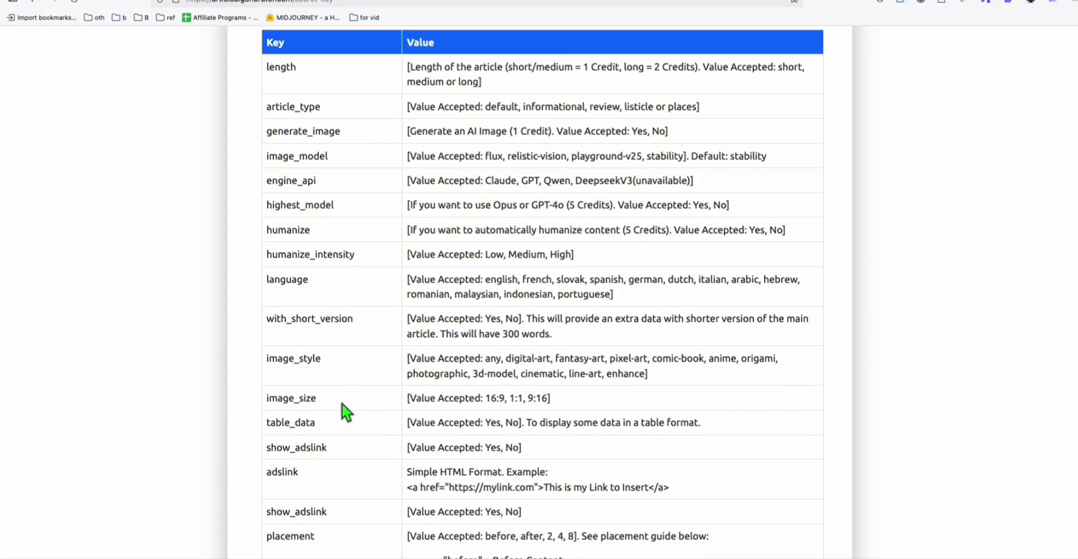
pyautogui.doubleClick(265, 398)
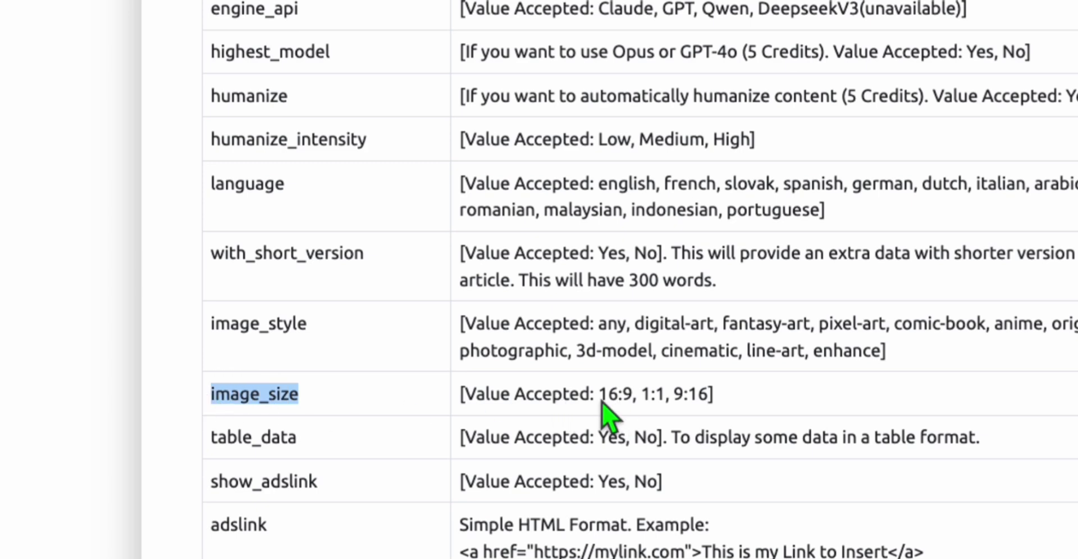
pyautogui.moveTo(602, 402); pyautogui.dragTo(625, 404)
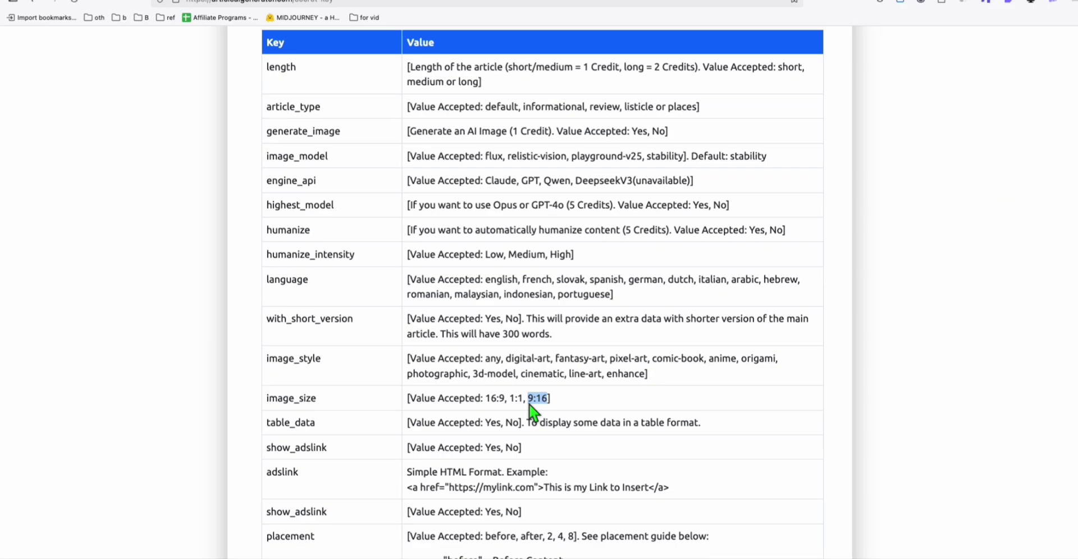
pyautogui.scroll(1, 587, 333)
pyautogui.scroll(5, 477, 356)
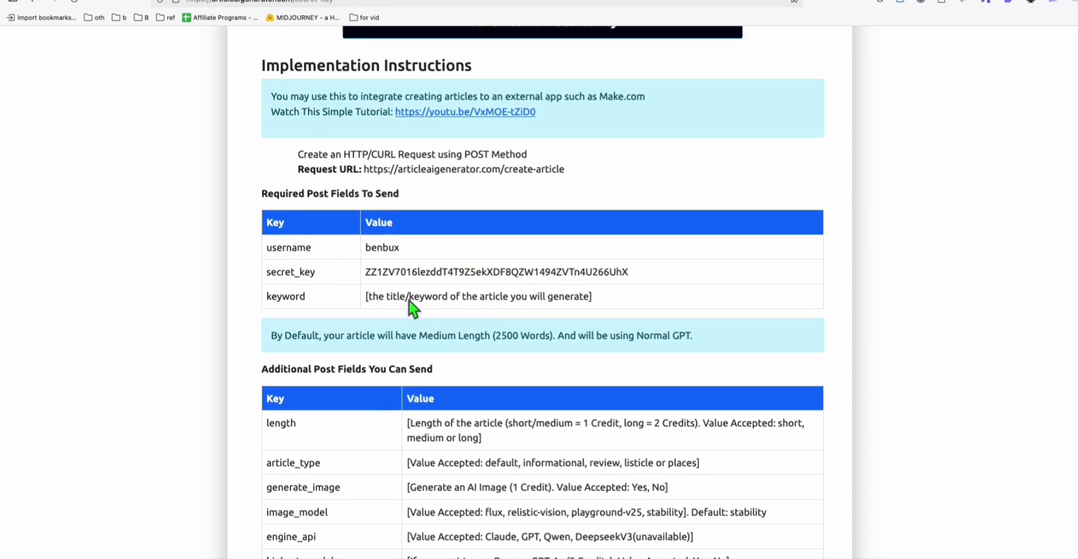
pyautogui.scroll(3, 414, 306)
pyautogui.moveTo(564, 296); pyautogui.dragTo(364, 297)
pyautogui.rightClick(375, 294)
pyautogui.click(368, 316)
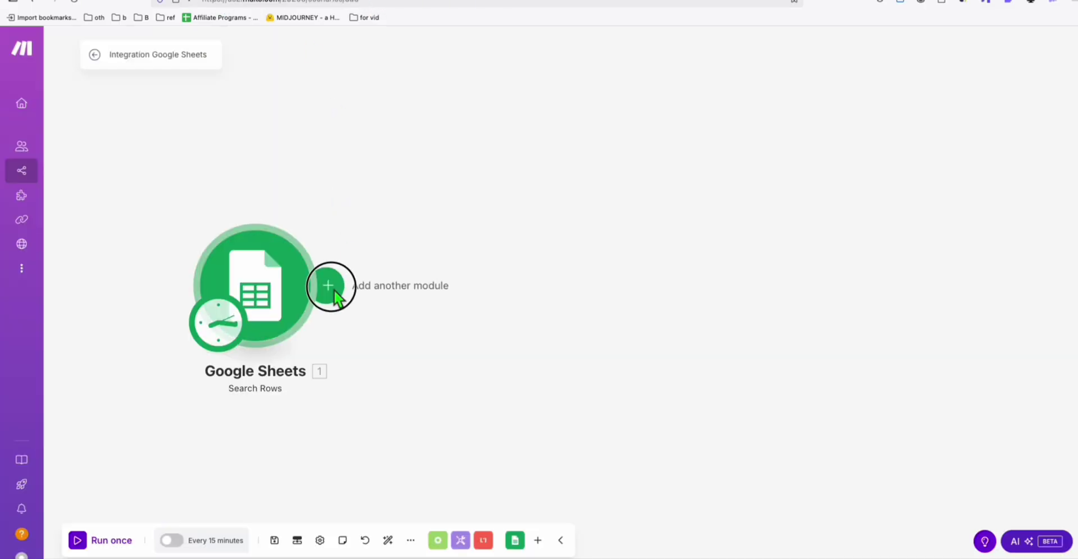
# Step: Add an HTTP "Make a request" module after the Google Sheets Search Rows module
pyautogui.click(331, 286)
pyautogui.write('http')
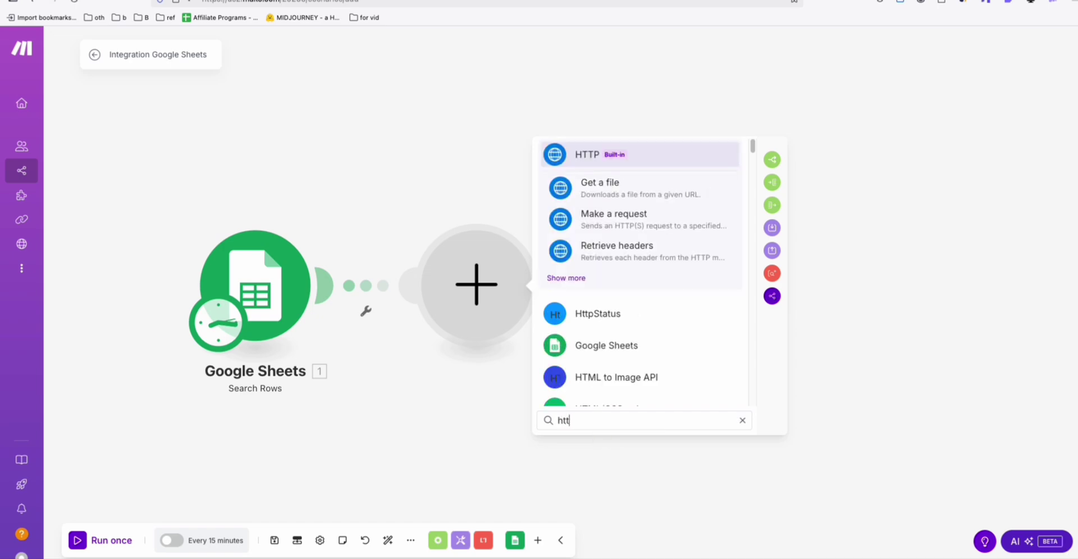
pyautogui.click(611, 227)
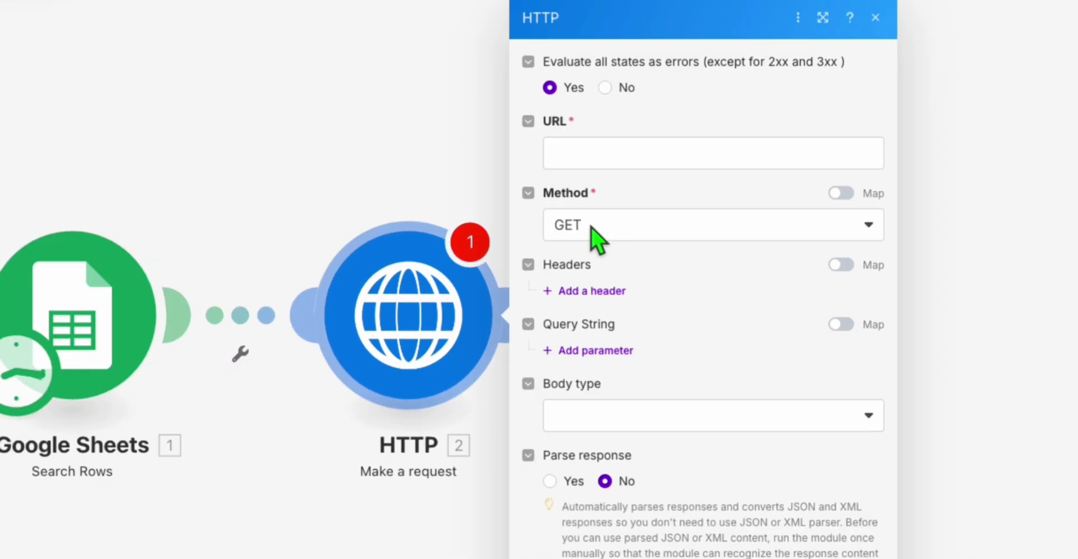
pyautogui.click(596, 227)
pyautogui.click(596, 281)
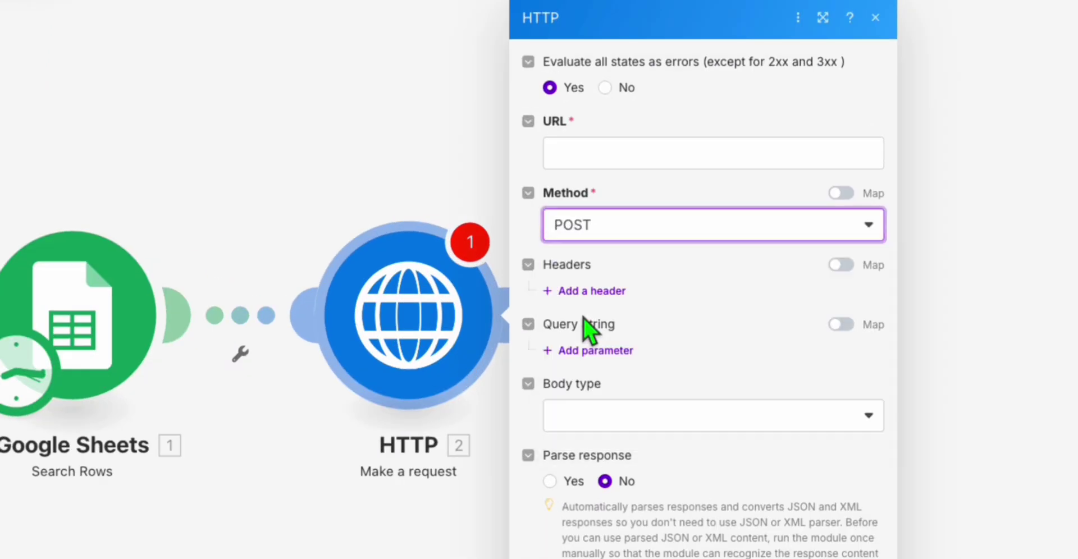
pyautogui.click(575, 160)
pyautogui.hotkey('ctrl', 'v')
pyautogui.click(516, 157)
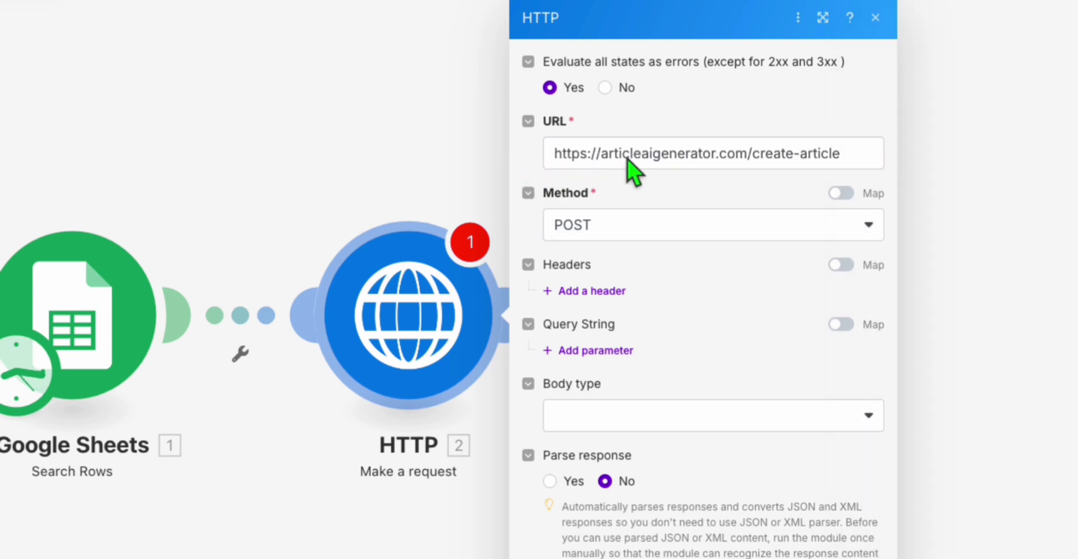
# Step: Add a query string parameter named username, as listed in the required post fields, and enter the account username as its value
pyautogui.click(602, 351)
pyautogui.click(631, 344)
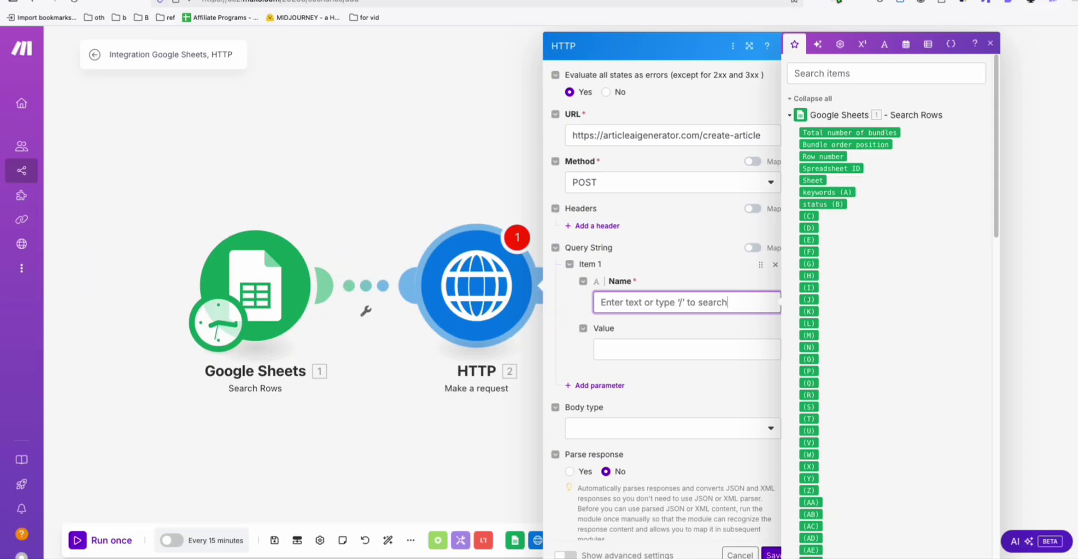
pyautogui.click(830, 2)
pyautogui.scroll(-1, 361, 348)
pyautogui.click(303, 328)
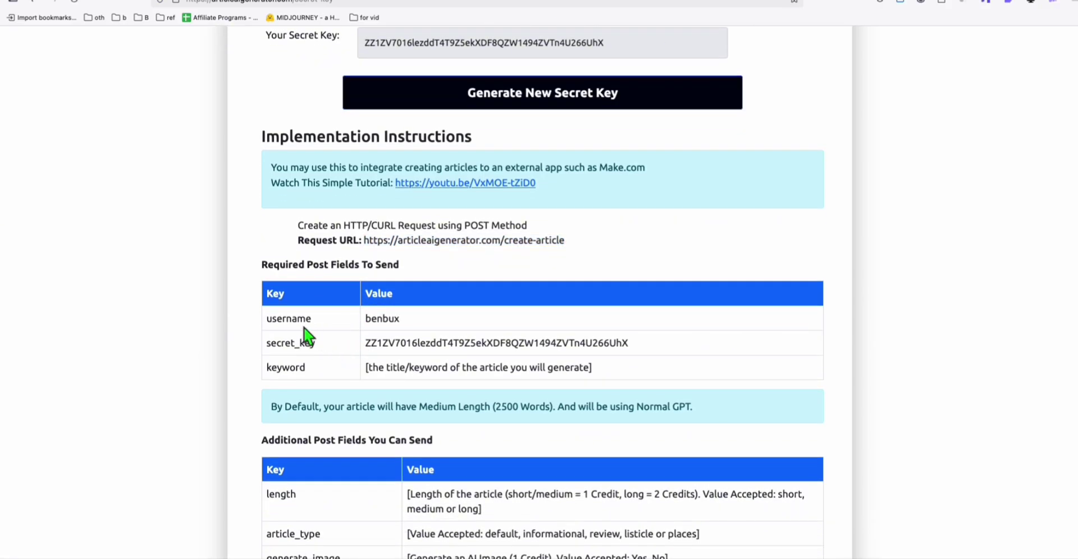
pyautogui.moveTo(266, 319); pyautogui.dragTo(607, 381)
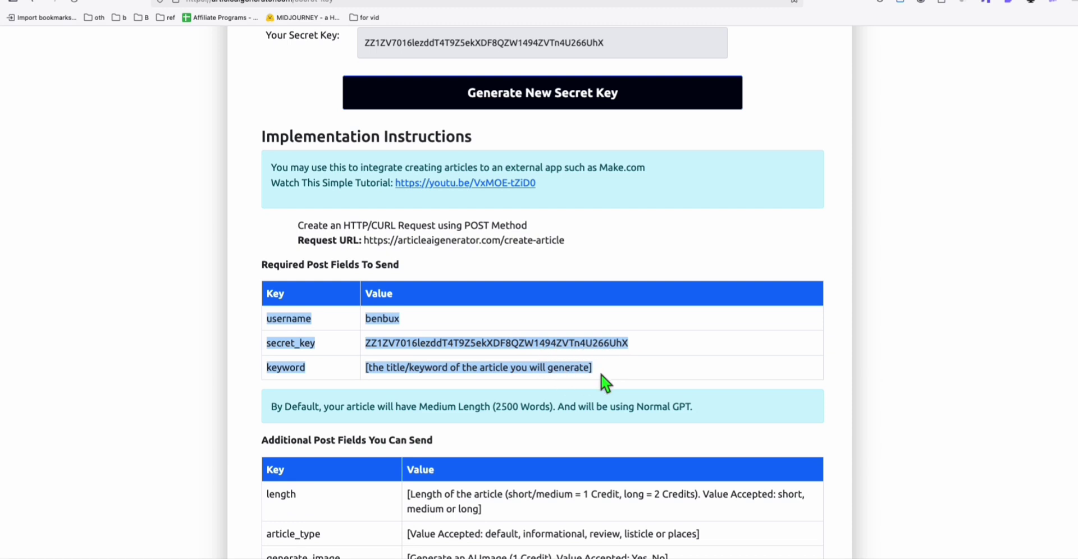
pyautogui.click(366, 369)
pyautogui.doubleClick(286, 320)
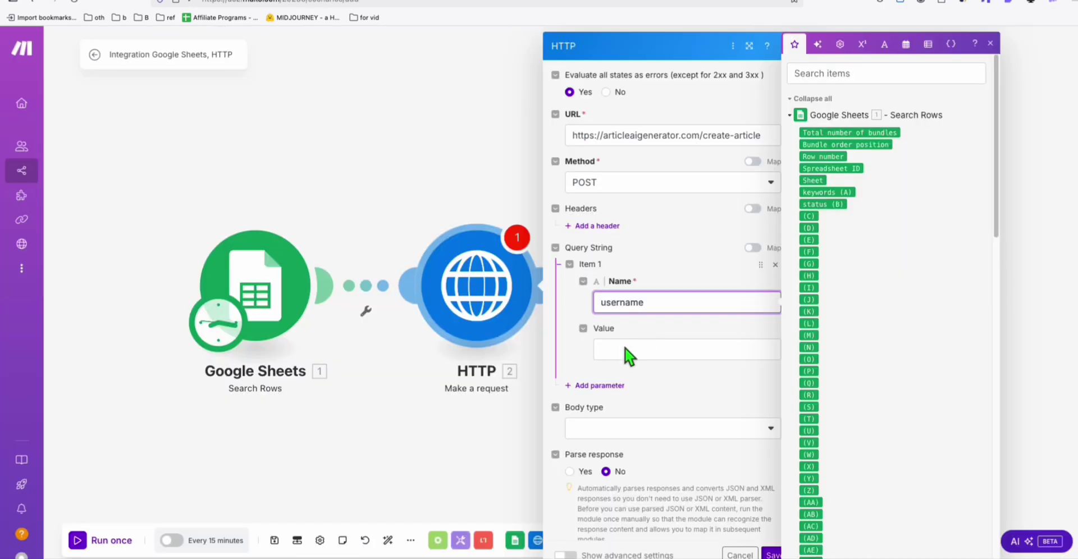
pyautogui.click(629, 350)
pyautogui.write('be')
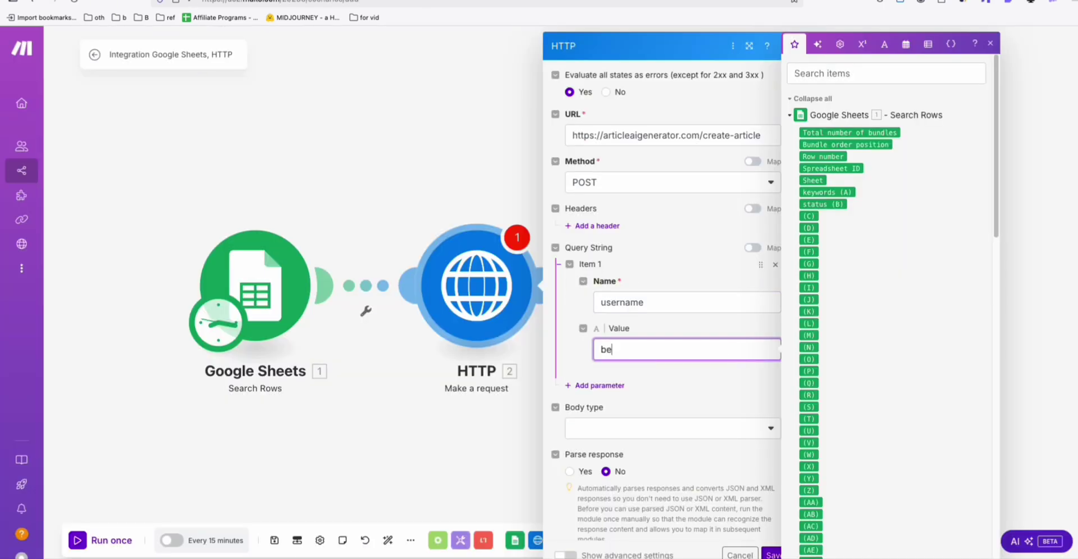
pyautogui.write('nbux')
# Step: Add a second query parameter named keyword and map its value to keywords (A) from Google Sheets
pyautogui.click(611, 387)
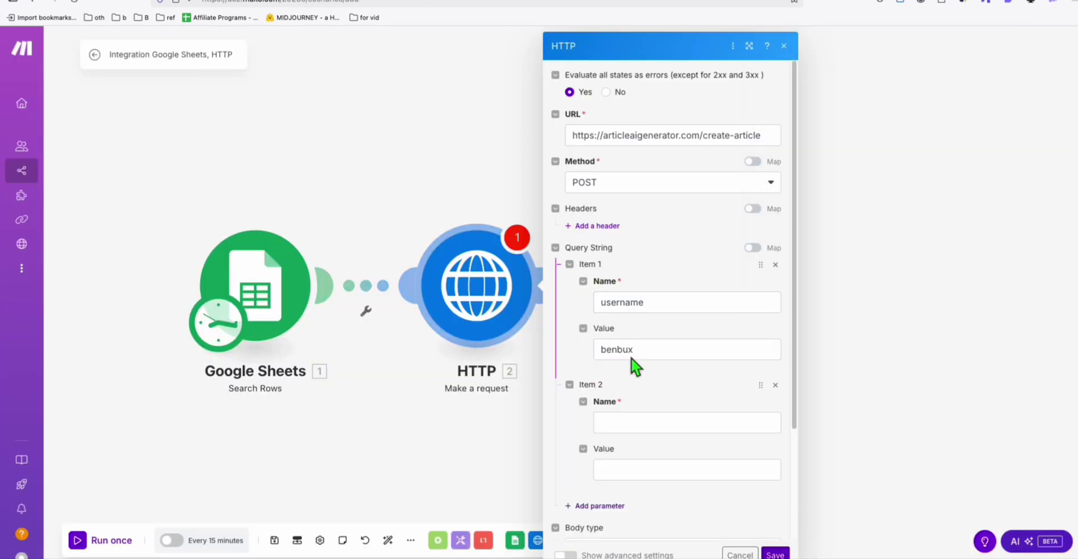
pyautogui.scroll(-1, 633, 370)
pyautogui.click(630, 385)
pyautogui.write('keyword')
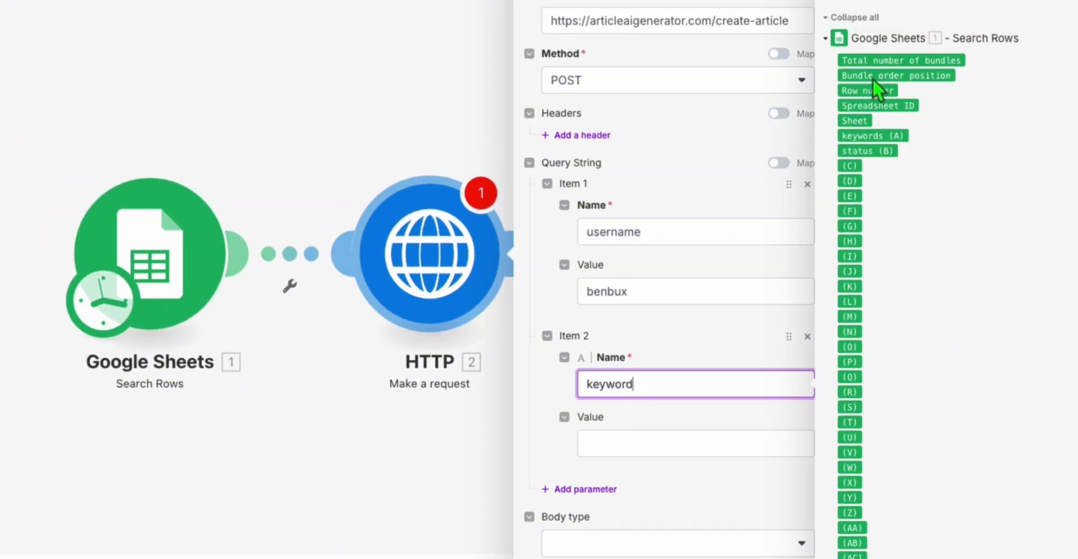
pyautogui.click(632, 445)
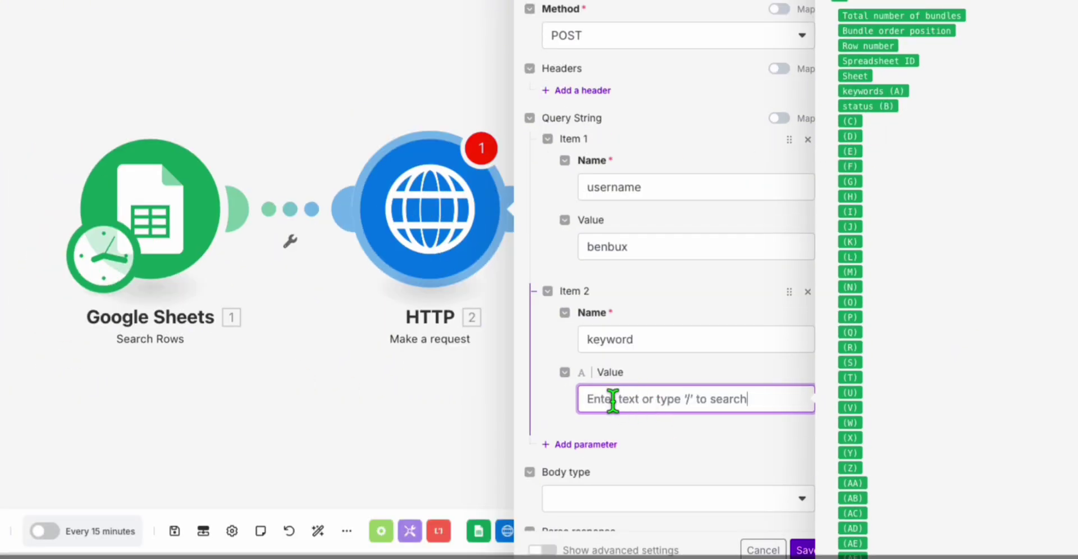
pyautogui.click(876, 90)
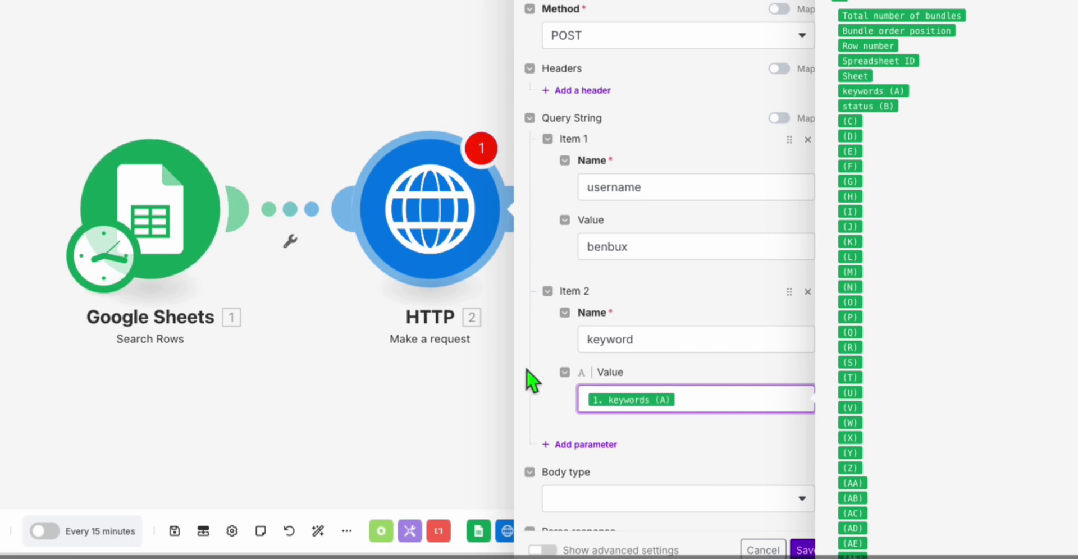
# Step: Add a third query parameter named secret_key and paste the secret key from the Article AI Generator page as its value
pyautogui.click(585, 443)
pyautogui.scroll(-5, 636, 387)
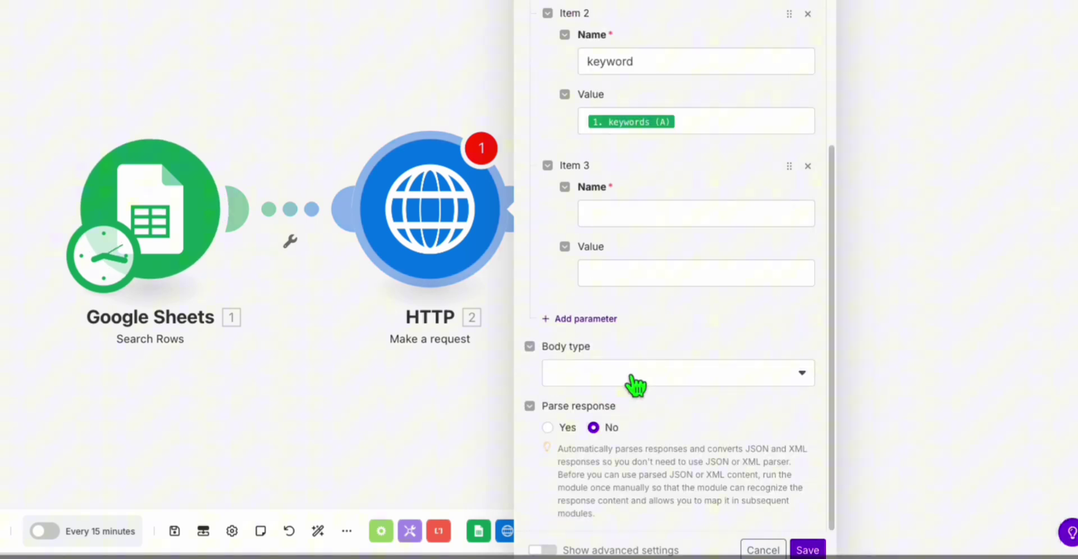
pyautogui.click(621, 212)
pyautogui.write('ke')
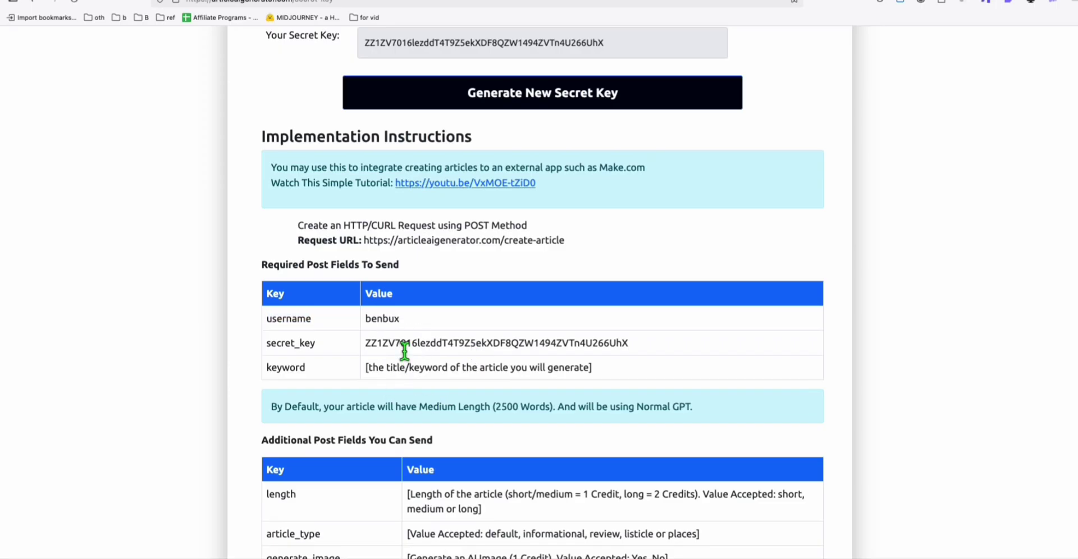
pyautogui.doubleClick(404, 343)
pyautogui.rightClick(404, 344)
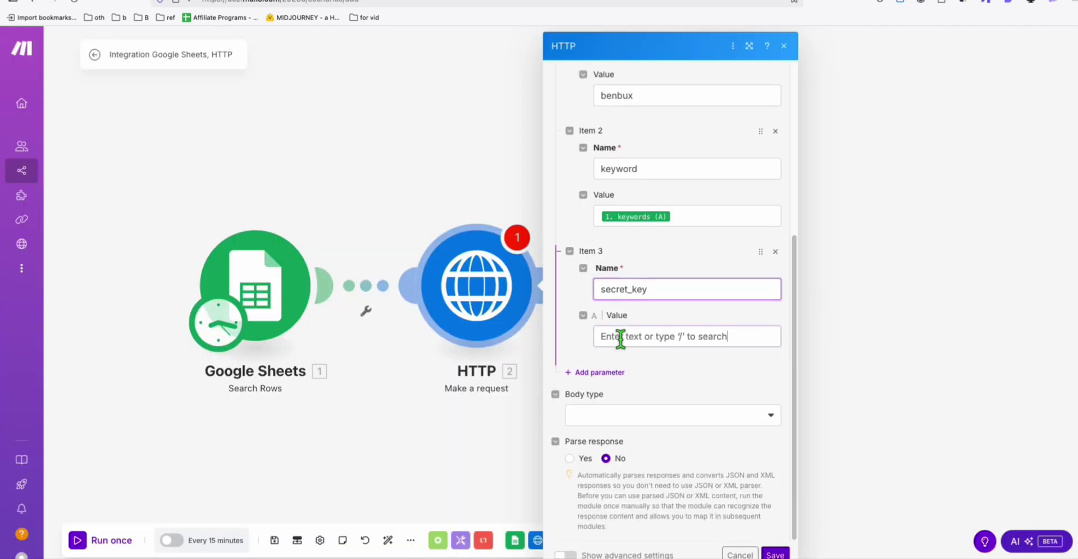
pyautogui.click(645, 337)
pyautogui.hotkey('ctrl', 'v')
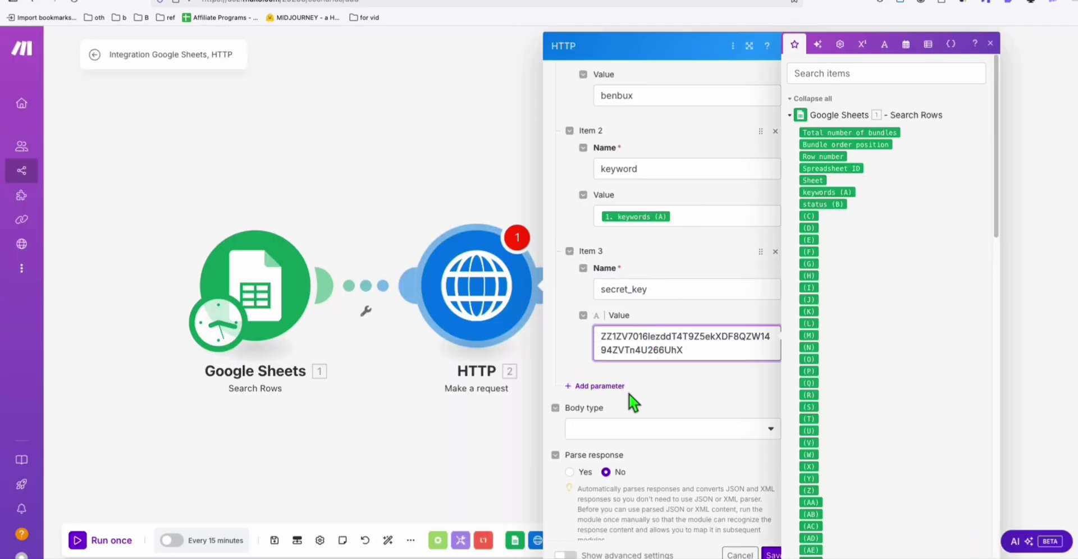
# Step: Add a fourth query parameter named generate_image, copied from the additional post fields, with the value Yes
pyautogui.click(611, 386)
pyautogui.scroll(-2, 623, 370)
pyautogui.click(638, 310)
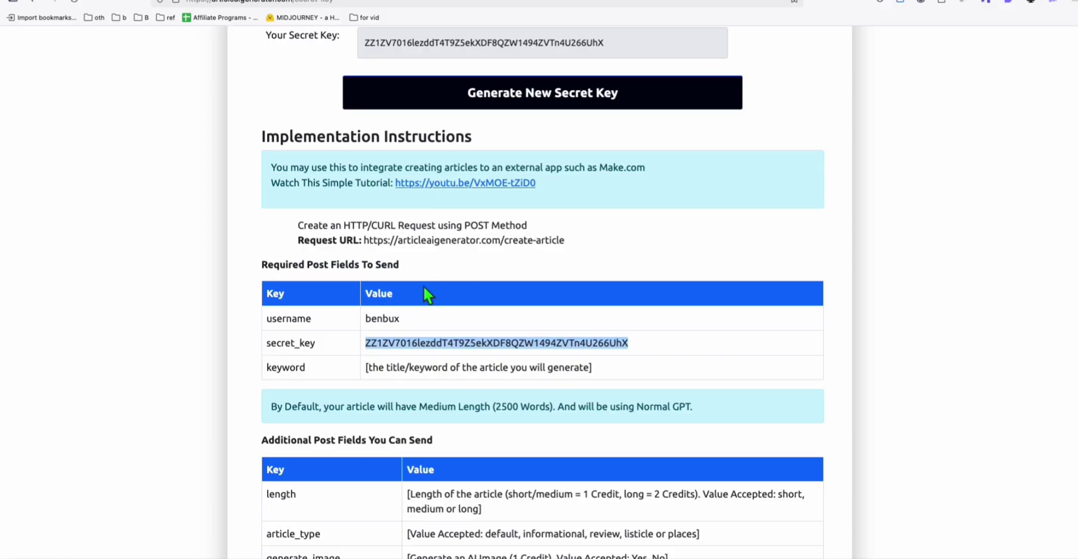
pyautogui.scroll(-5, 416, 292)
pyautogui.doubleClick(275, 129)
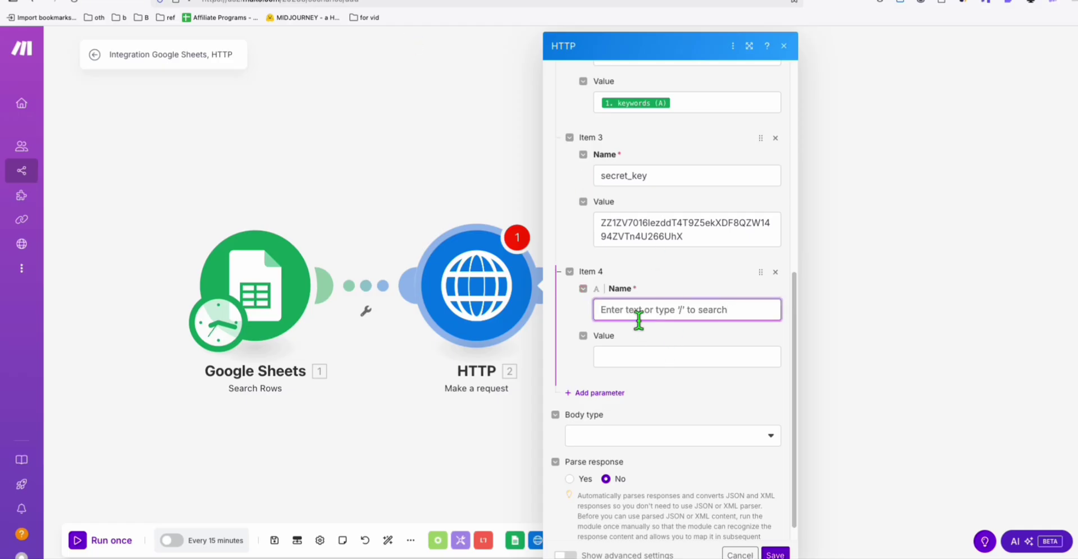
pyautogui.hotkey('ctrl', 'v')
pyautogui.click(651, 362)
pyautogui.write('Yes')
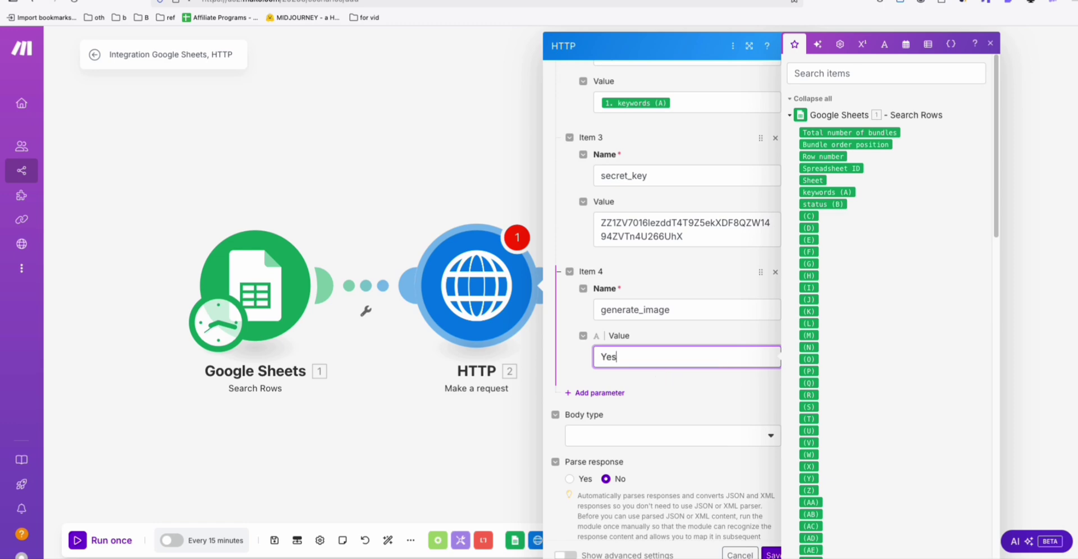
# Step: Add a fifth query parameter named image_size, copied from the additional post fields, with the value 9:16
pyautogui.click(623, 395)
pyautogui.click(854, 1)
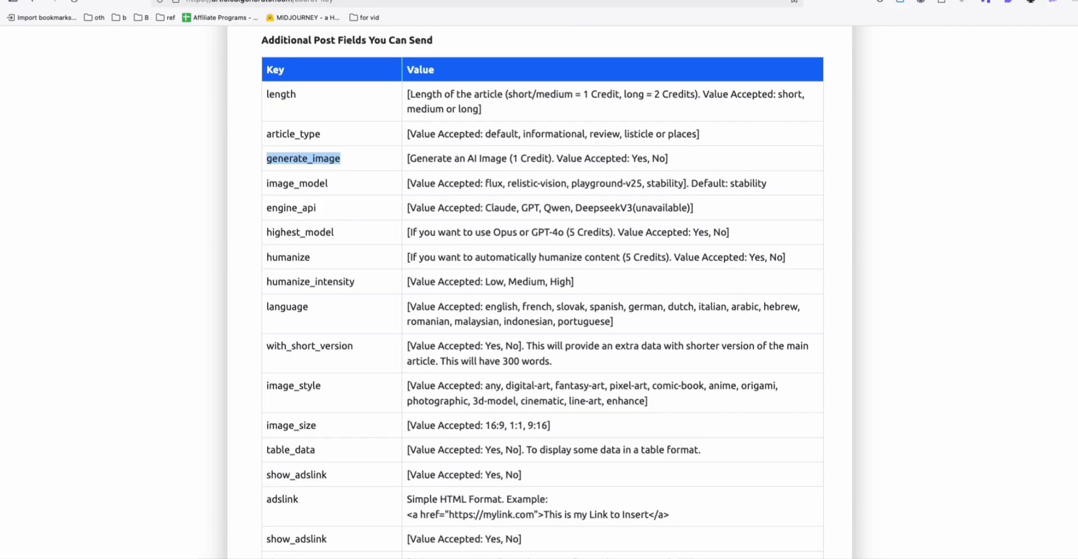
pyautogui.scroll(-2, 337, 300)
pyautogui.moveTo(316, 335); pyautogui.dragTo(294, 335)
pyautogui.moveTo(293, 335); pyautogui.dragTo(313, 339)
pyautogui.click(664, 433)
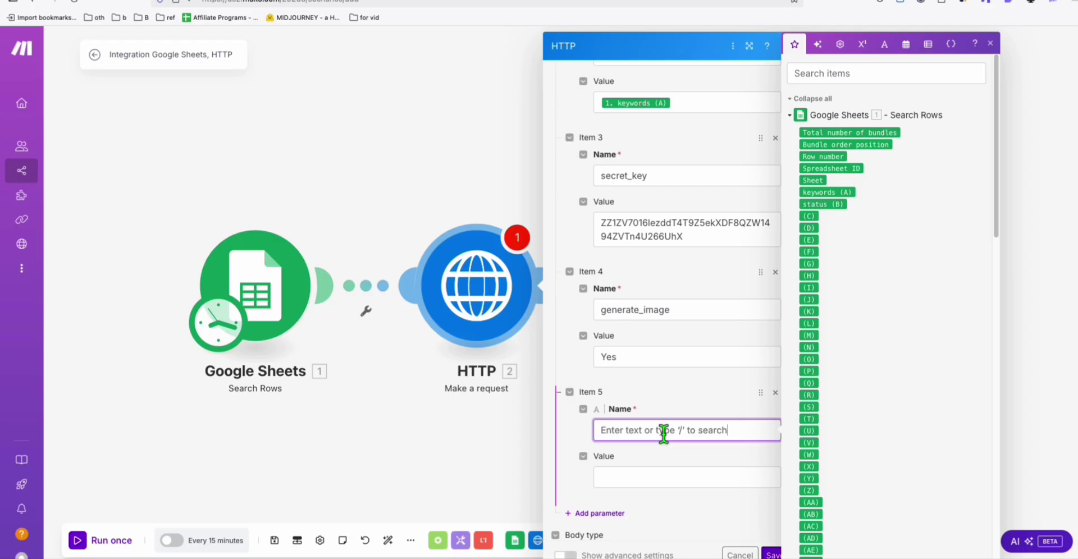
pyautogui.hotkey('ctrl', 'v')
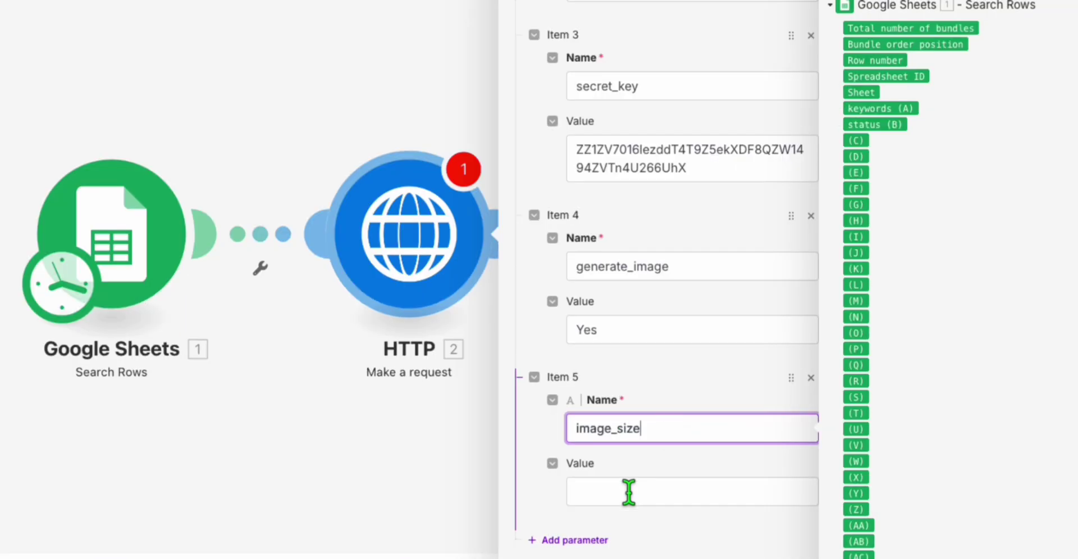
pyautogui.click(642, 476)
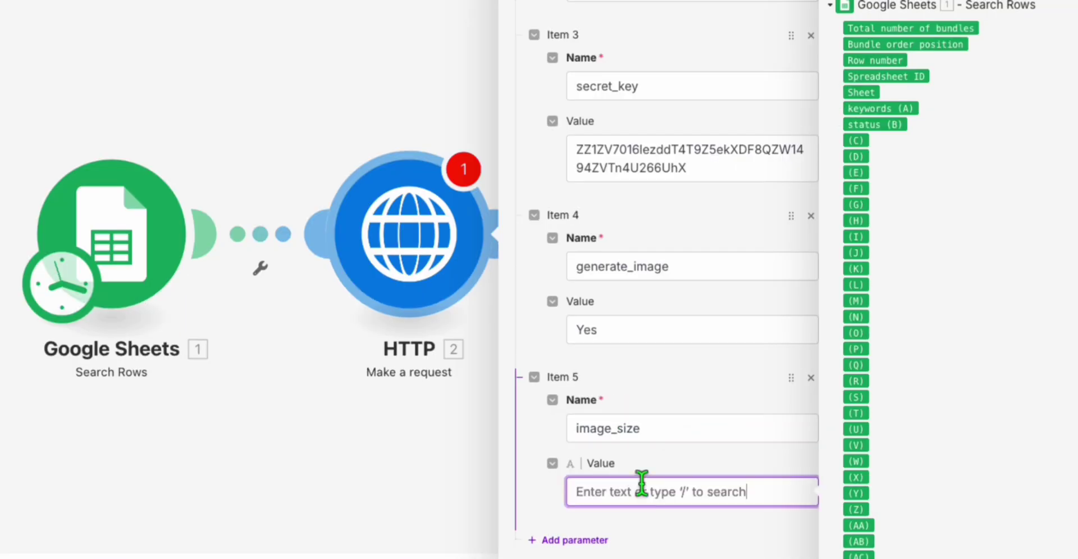
pyautogui.write('9:16')
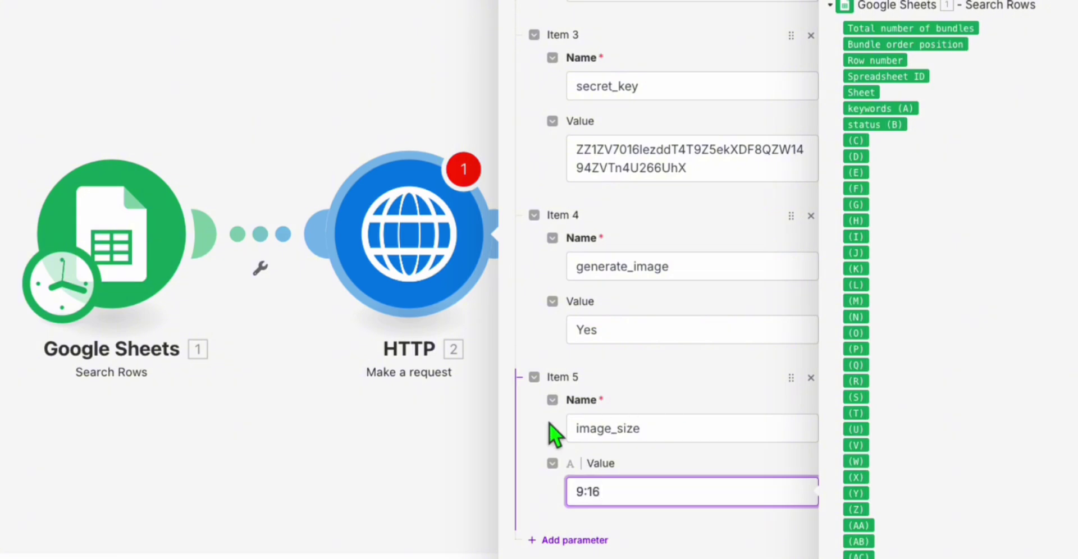
# Step: Add a sixth query parameter named length with the value short, and save the HTTP module's settings
pyautogui.scroll(-3, 676, 381)
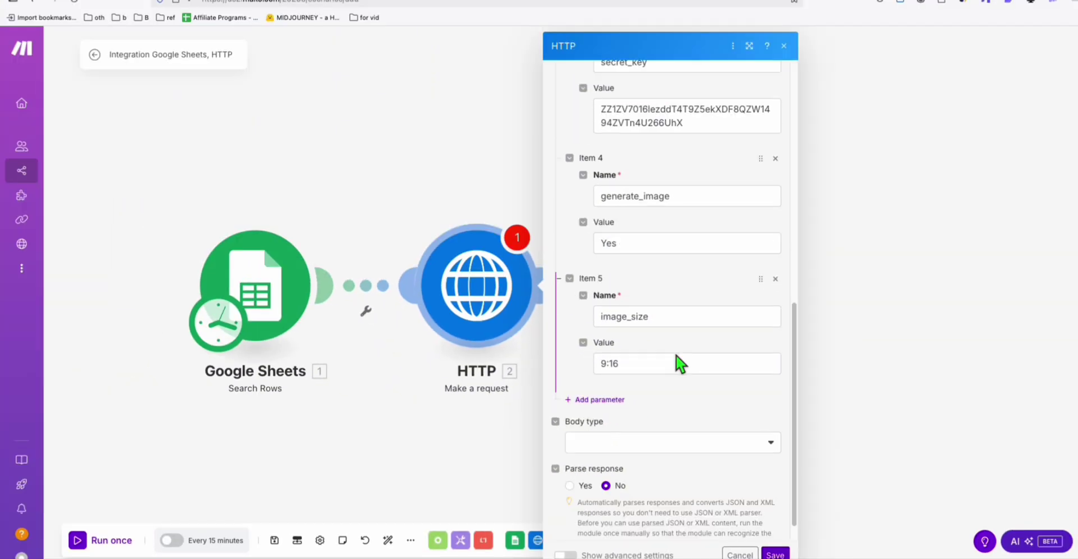
pyautogui.click(601, 400)
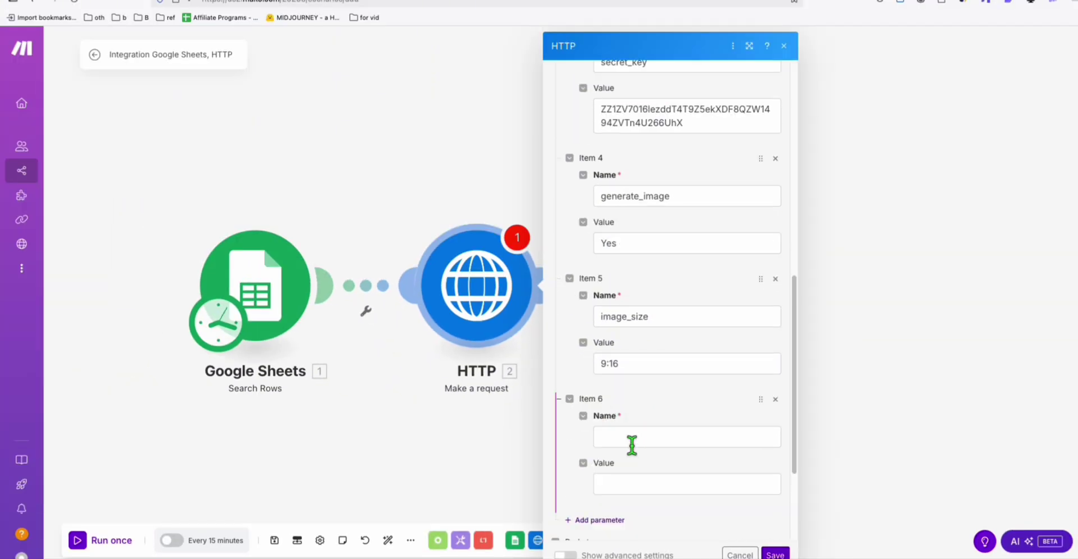
pyautogui.write('length')
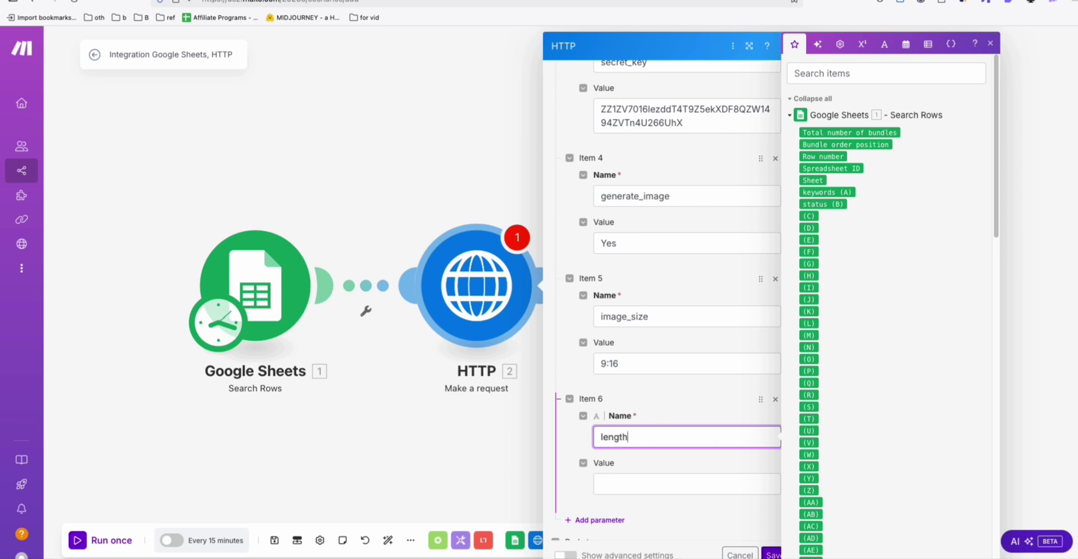
pyautogui.click(644, 494)
pyautogui.write('short')
pyautogui.click(556, 418)
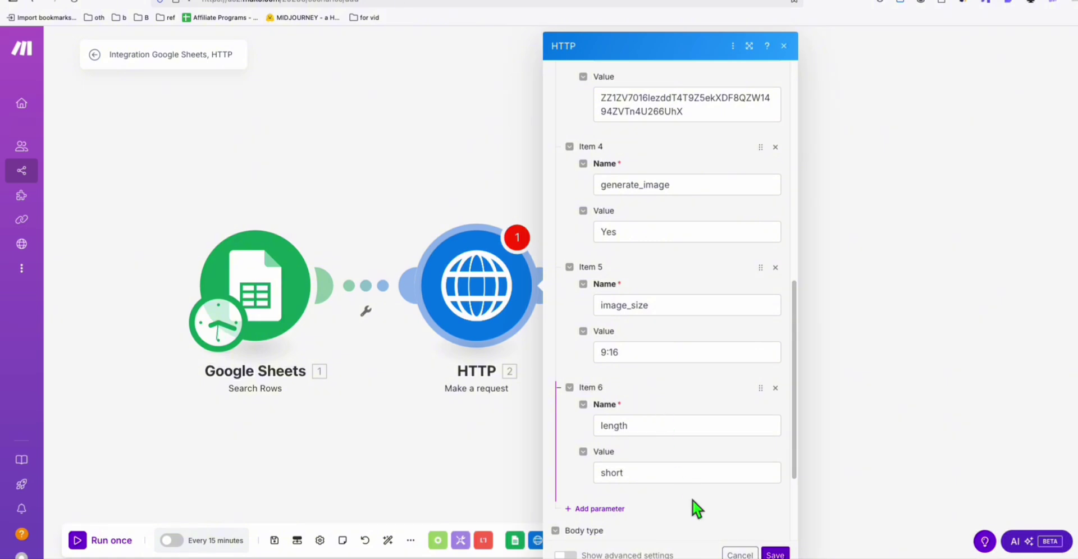
pyautogui.click(774, 555)
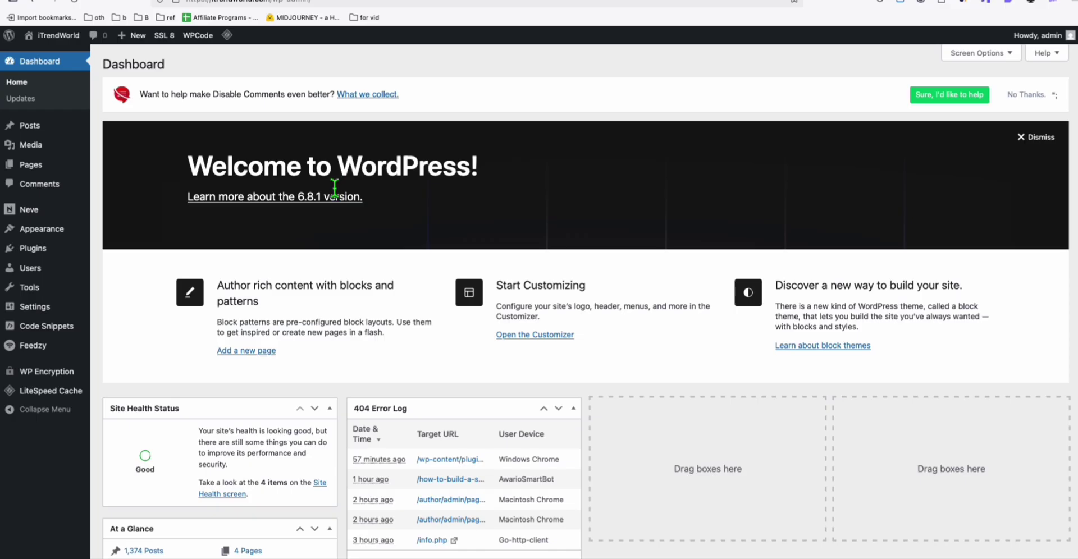
# Step: Switch to the WordPress site and examine the title, image, Amazon button and content of the "Outdoor Kitchen For Kids" post
pyautogui.moveTo(45, 130)
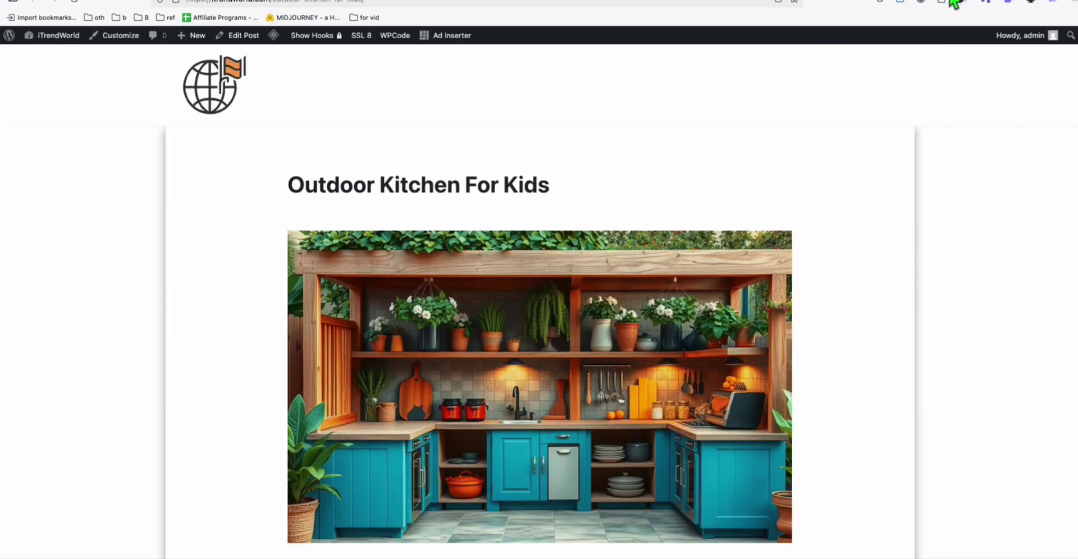
pyautogui.moveTo(280, 184); pyautogui.dragTo(567, 186)
pyautogui.scroll(-5, 567, 186)
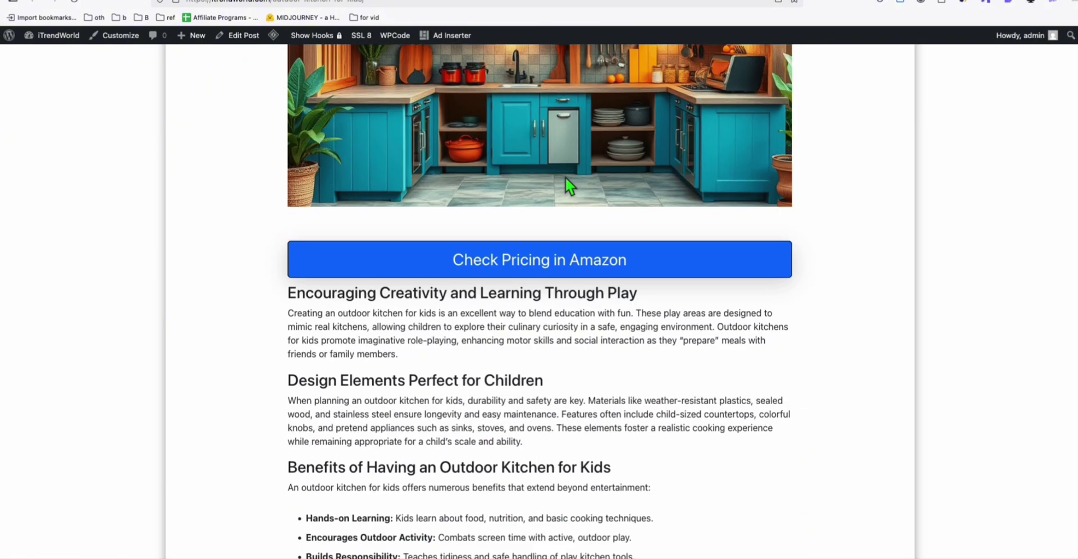
pyautogui.scroll(6, 553, 259)
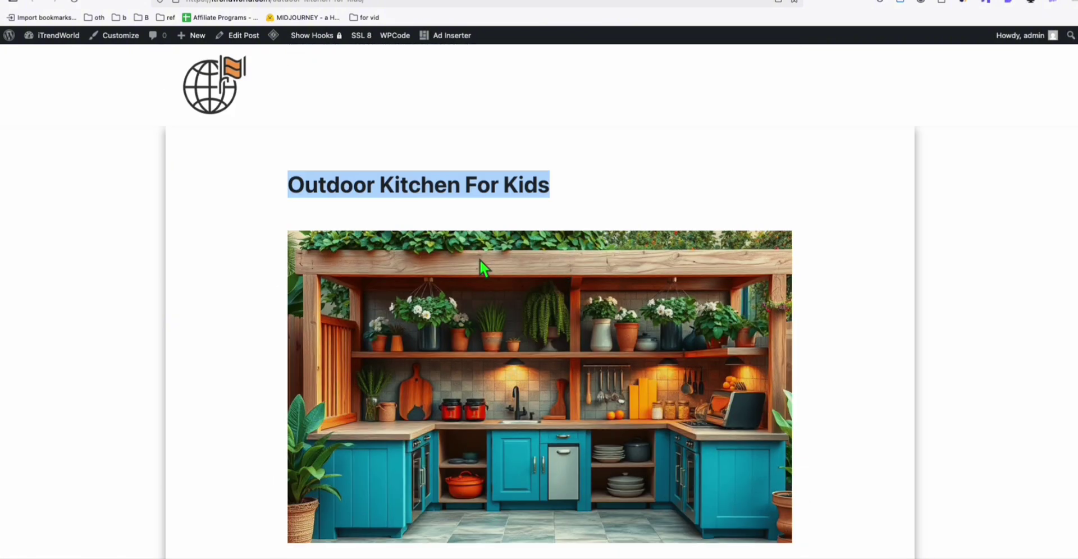
# Step: Open the Circuit AI Automation Tool Helper website in a new tab, review its image helper parameters and log in
pyautogui.press('super+t')
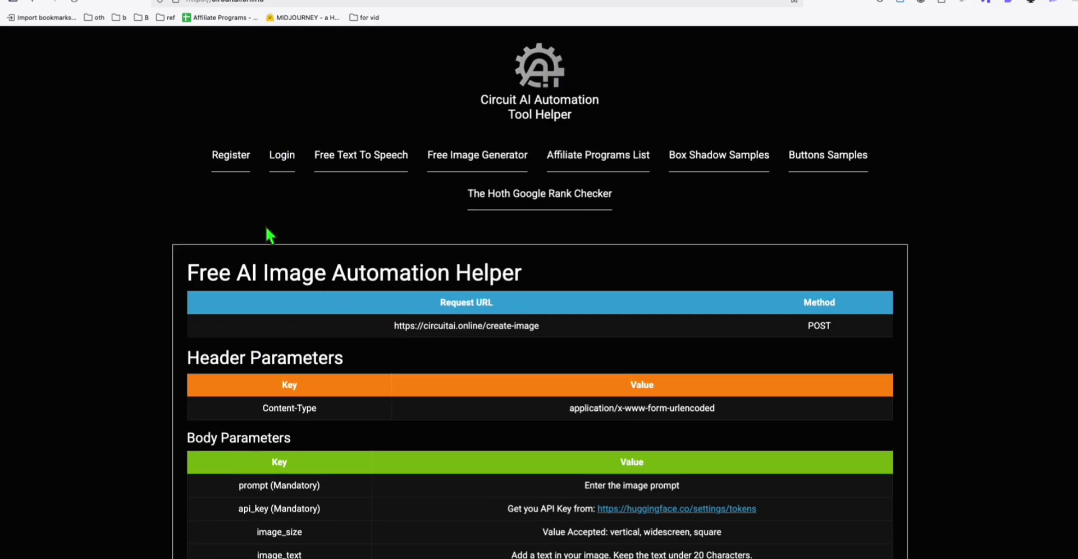
pyautogui.scroll(-4, 297, 258)
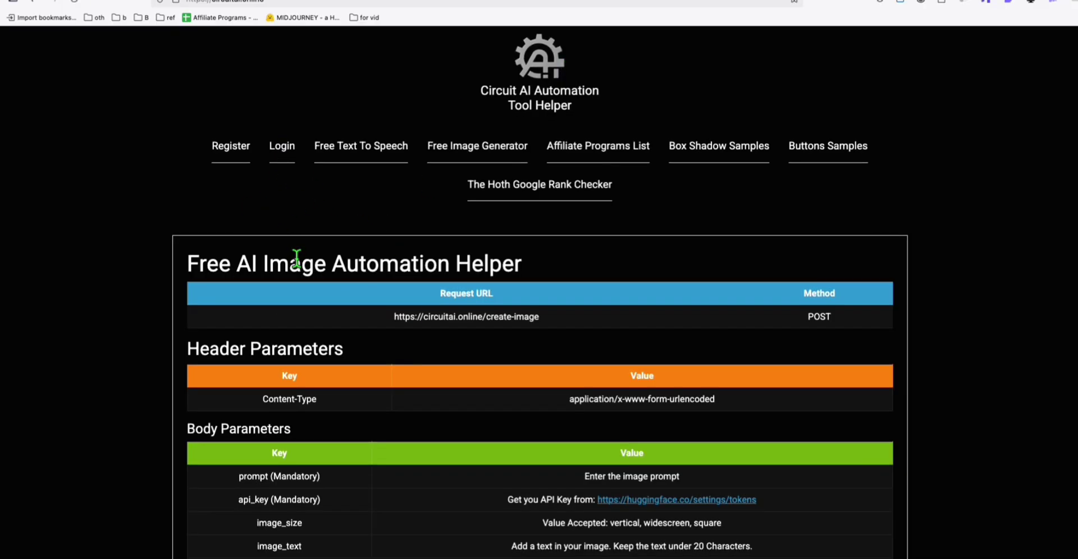
pyautogui.moveTo(238, 309); pyautogui.dragTo(348, 336)
pyautogui.click(345, 332)
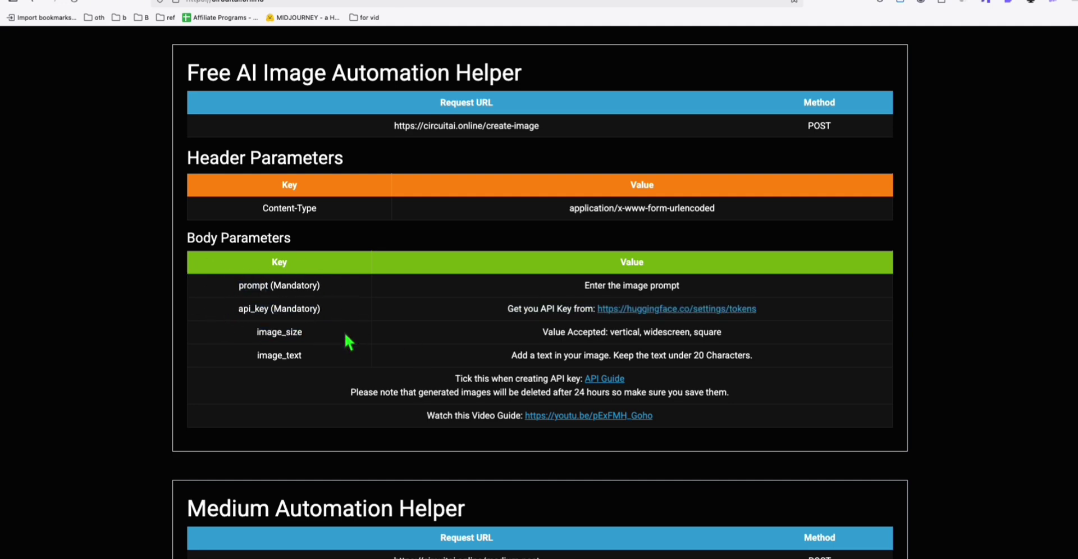
pyautogui.scroll(4, 349, 336)
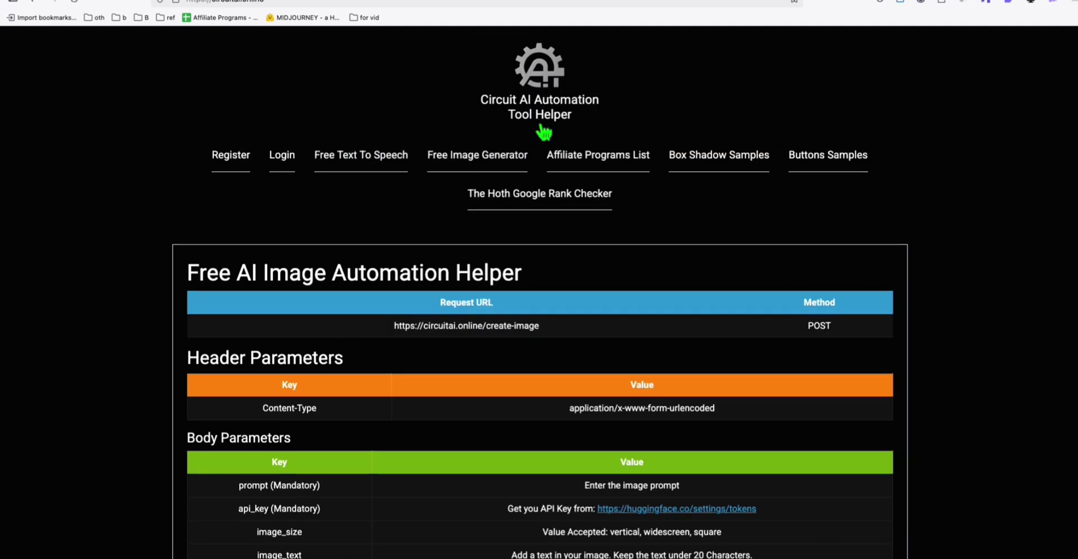
pyautogui.click(282, 166)
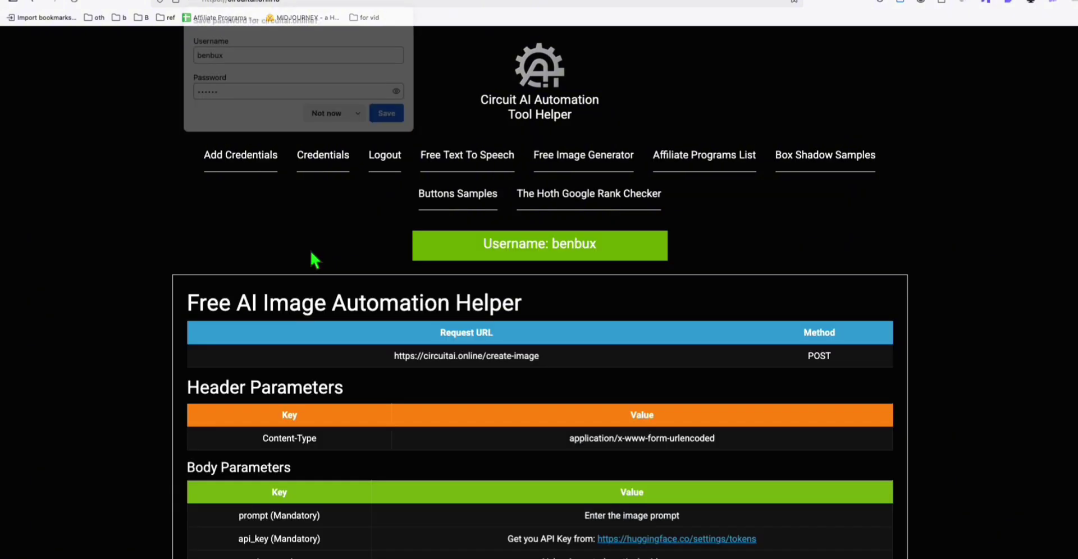
# Step: Open the saved credentials list and look up the identifier of the itrend WordPress connection
pyautogui.click(331, 172)
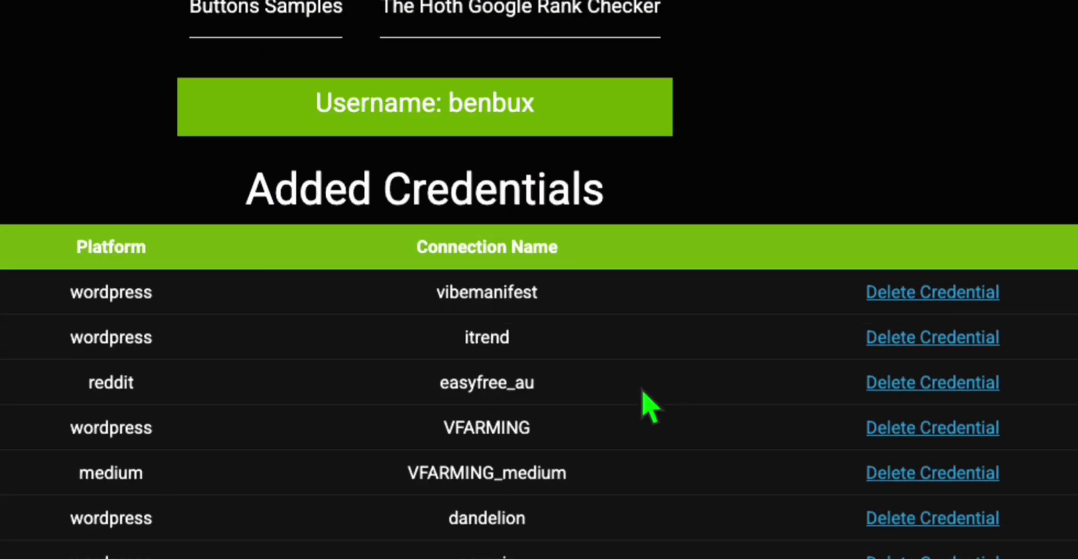
pyautogui.doubleClick(576, 365)
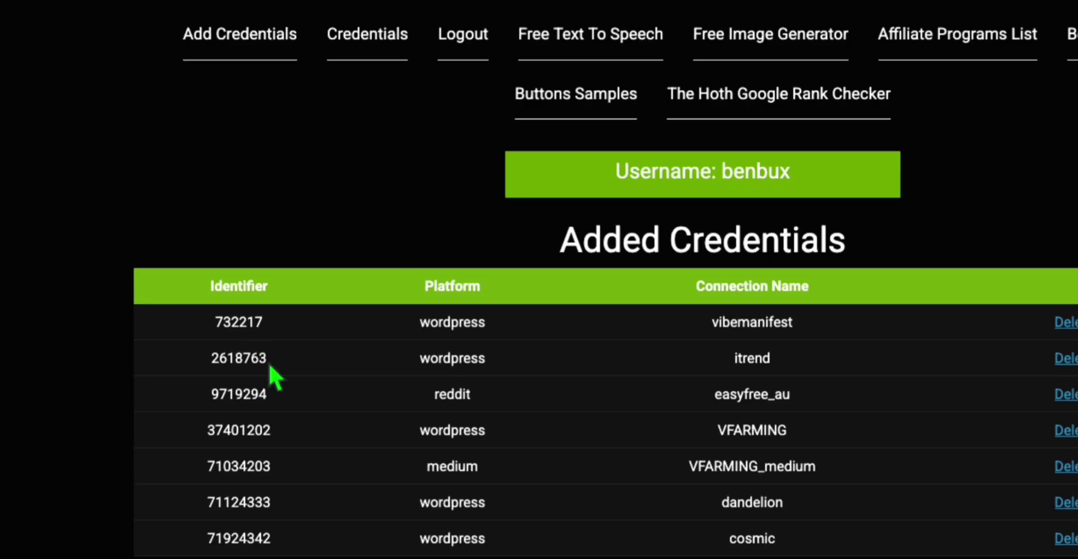
pyautogui.doubleClick(236, 366)
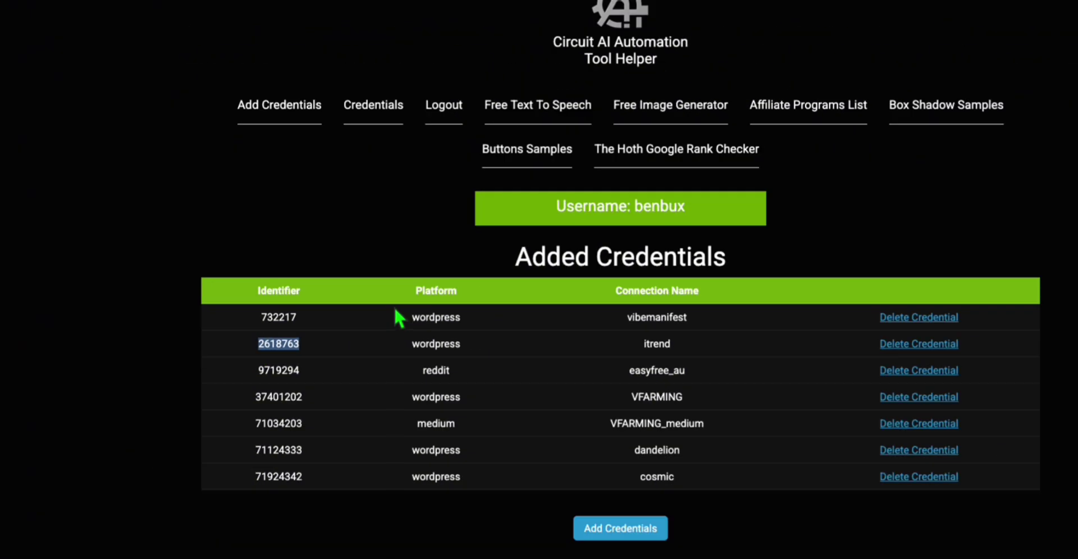
# Step: Return to the helper's main page and search it for "word" to find the WordPress Automation Helper section
pyautogui.click(643, 20)
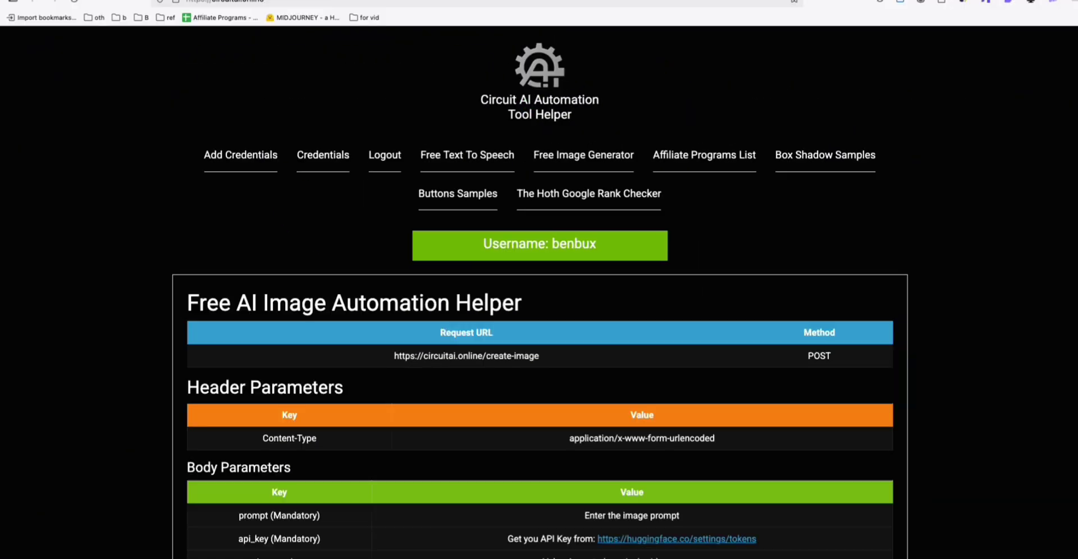
pyautogui.hotkey('ctrl', 'f')
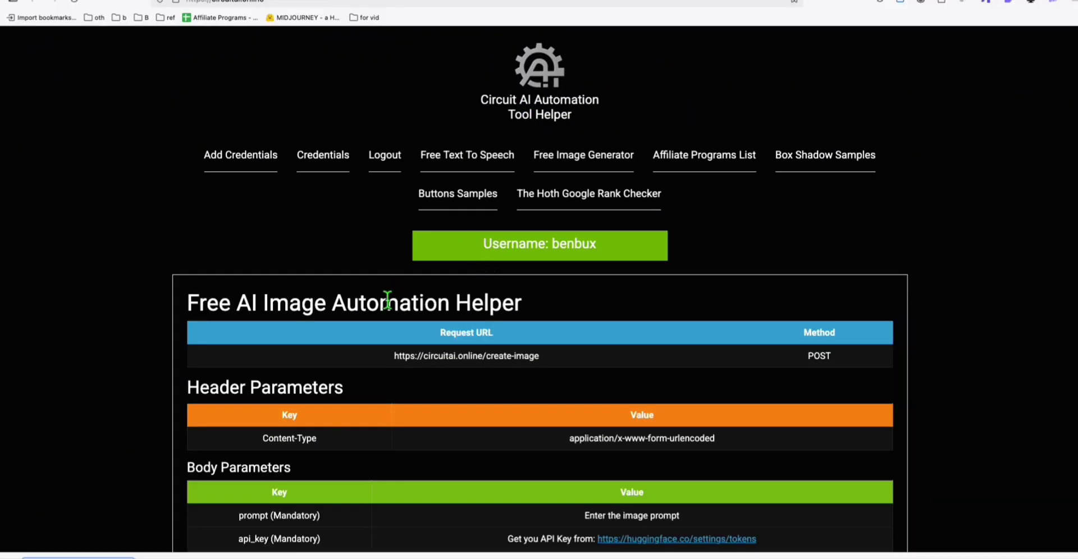
pyautogui.write('word')
pyautogui.scroll(-2, 270, 247)
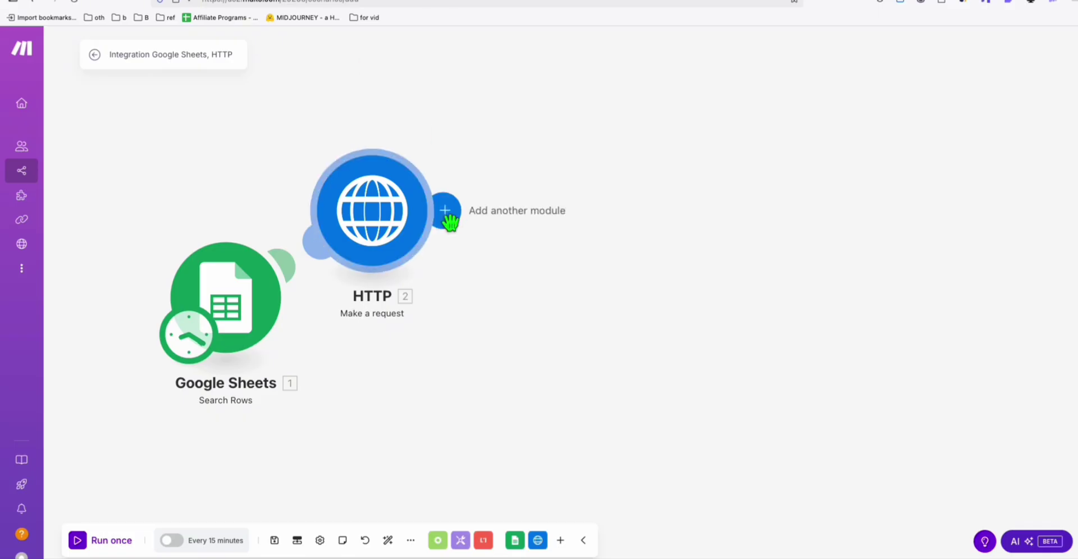
# Step: In the Make scenario, add a second HTTP "Make a request" module after the existing HTTP module and set its method to POST
pyautogui.click(446, 214)
pyautogui.click(704, 147)
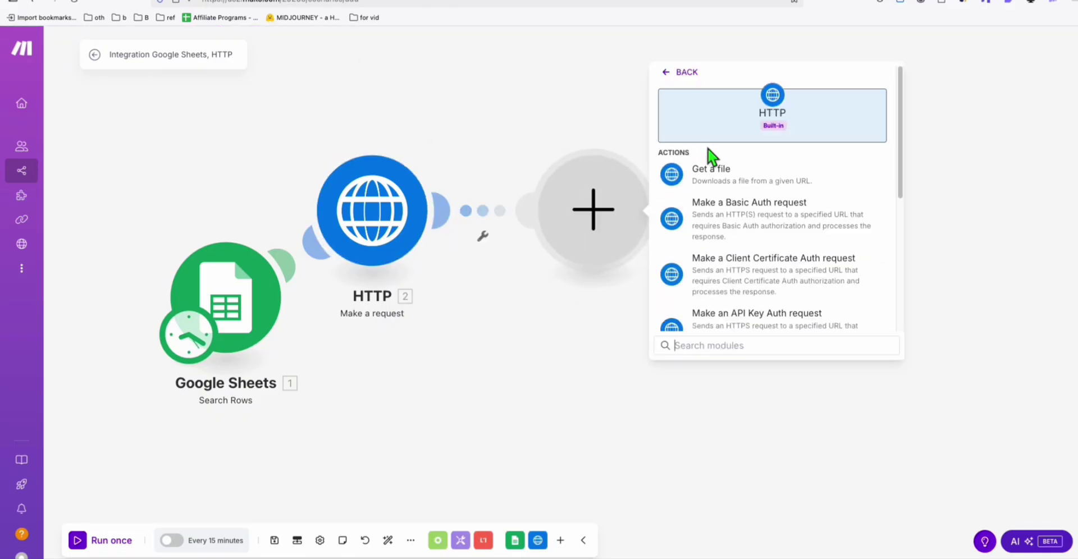
pyautogui.write('make')
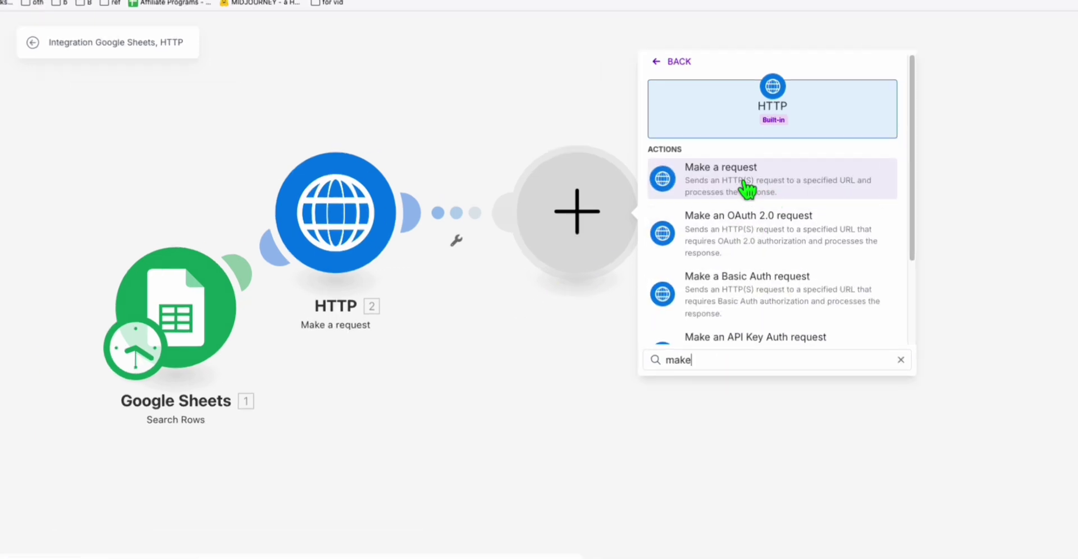
pyautogui.click(732, 189)
pyautogui.click(728, 190)
pyautogui.click(729, 242)
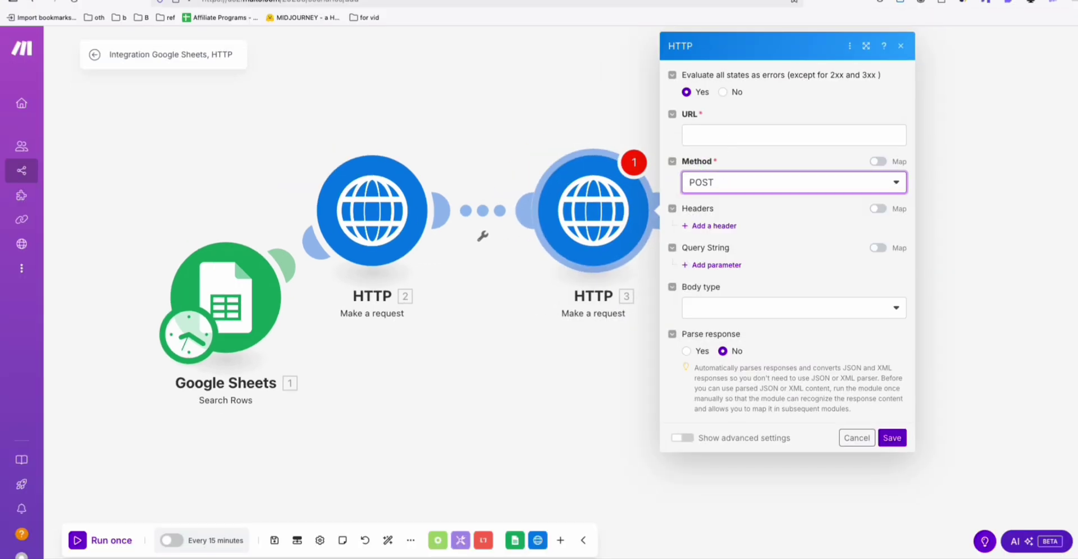
pyautogui.click(717, 135)
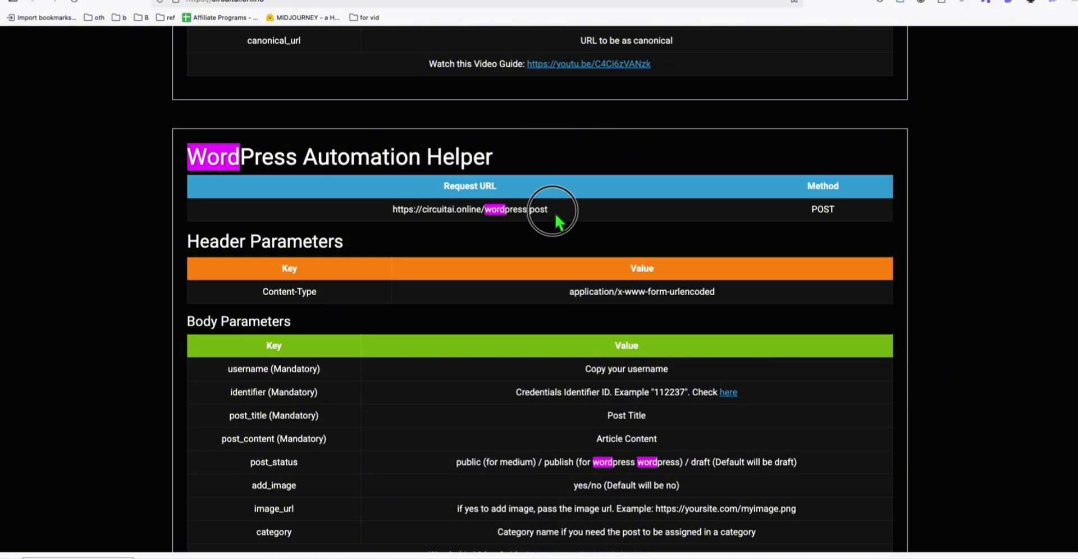
pyautogui.moveTo(548, 209); pyautogui.dragTo(395, 209)
pyautogui.rightClick(404, 212)
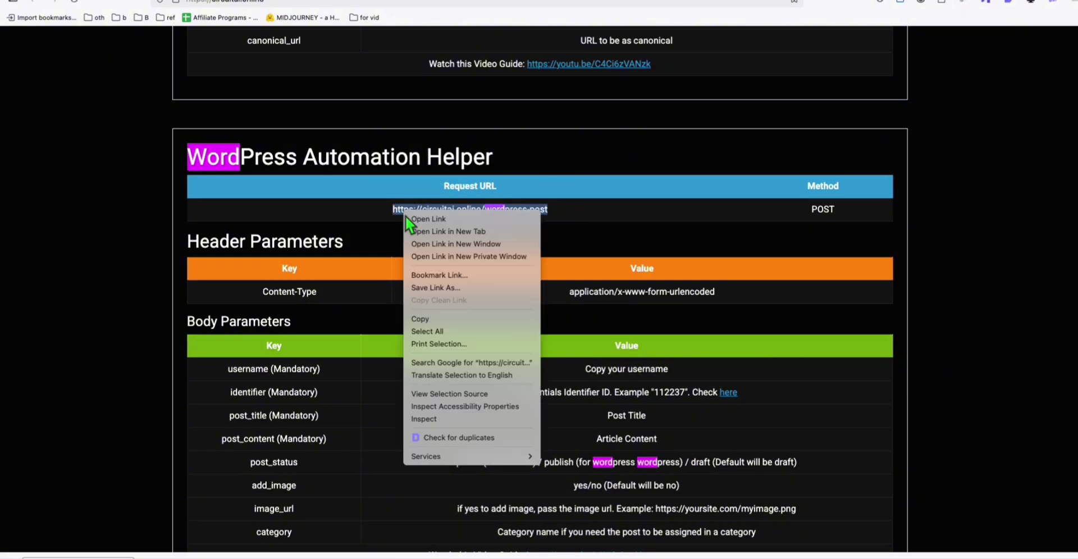
pyautogui.click(432, 319)
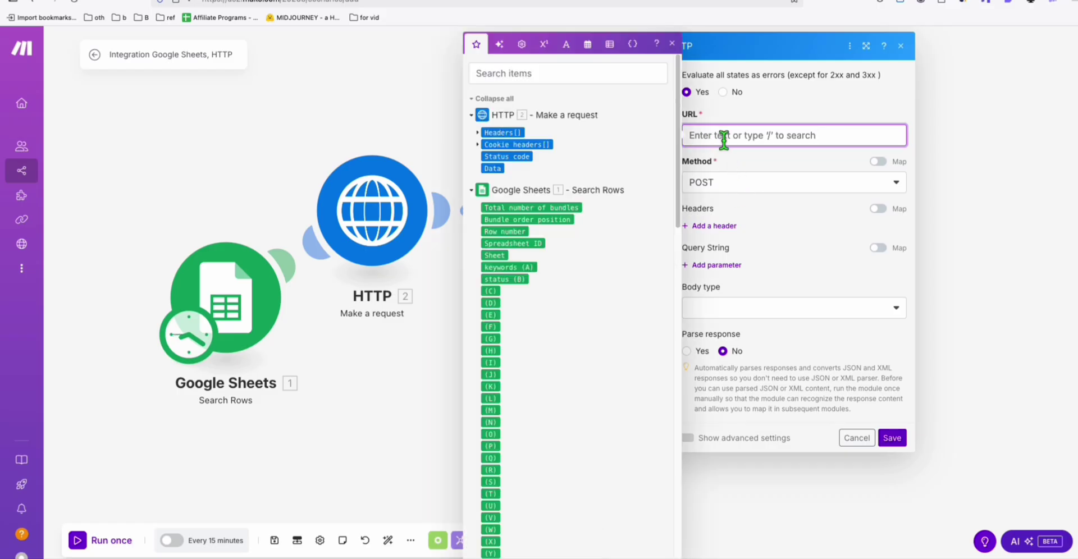
pyautogui.hotkey('ctrl', 'v')
pyautogui.click(740, 247)
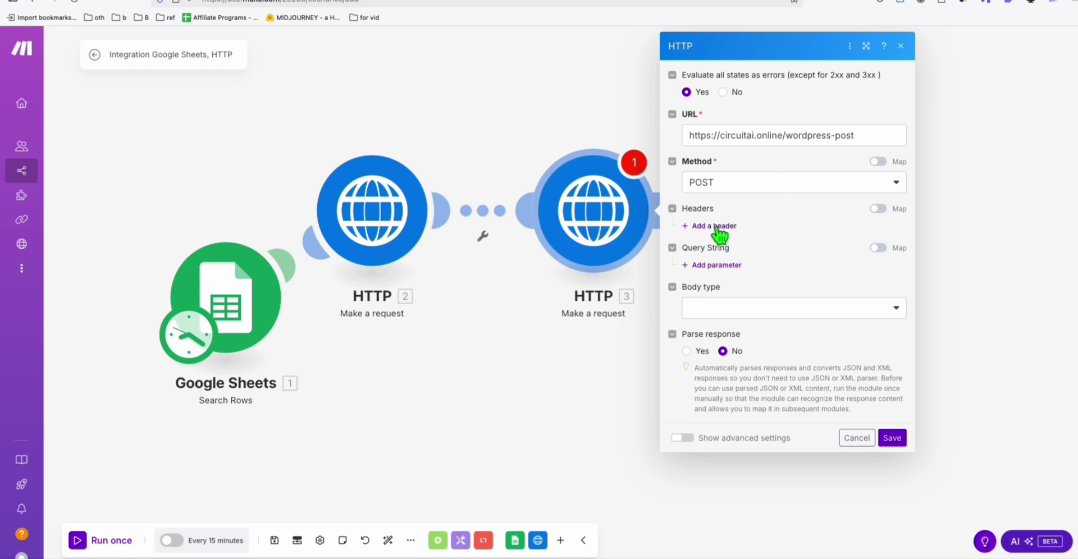
# Step: Add a header to the new HTTP module named Content-Type, copied from the helper's header parameters
pyautogui.click(714, 227)
pyautogui.hotkey('ctrl', 'Tab')
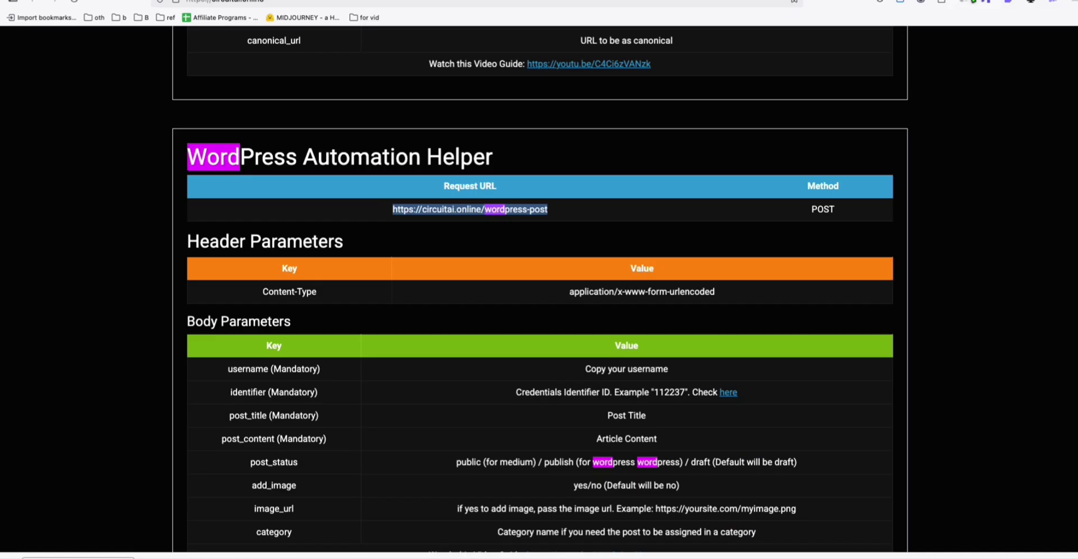
pyautogui.tripleClick(268, 292)
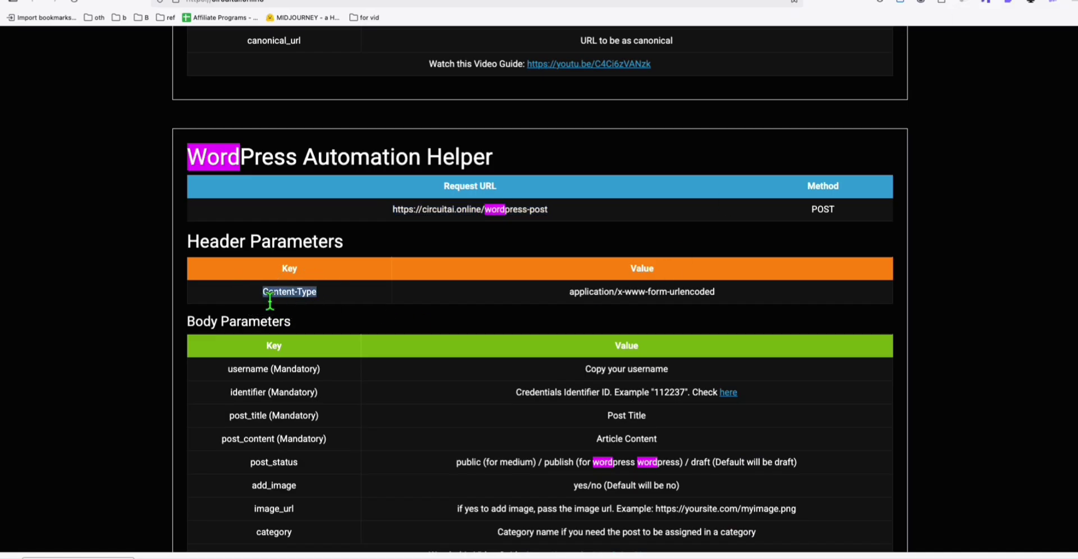
pyautogui.hotkey('ctrl', 'c')
pyautogui.hotkey('ctrl', 'Tab')
pyautogui.click(753, 264)
pyautogui.hotkey('ctrl', 'v')
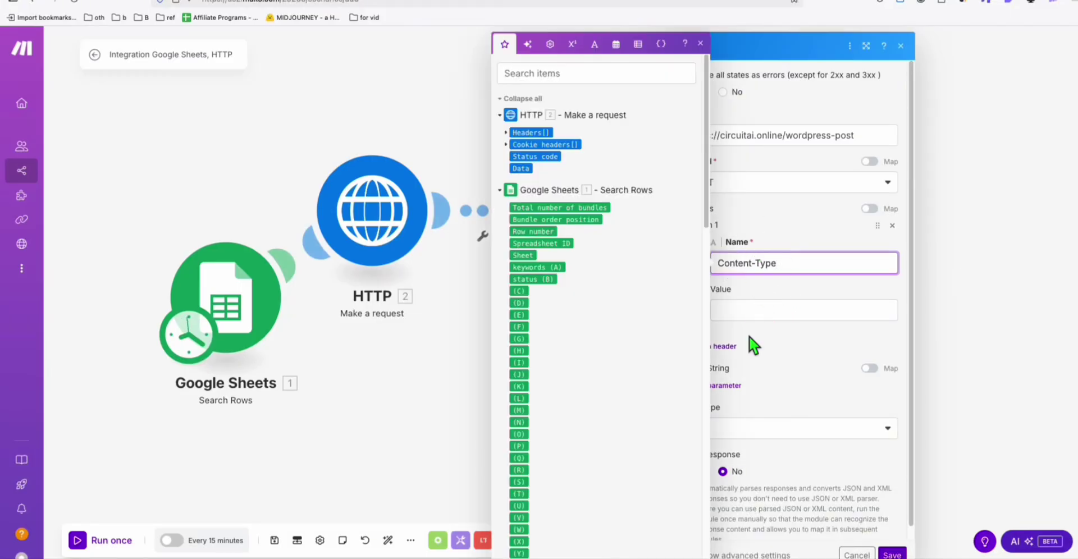
# Step: Set the Content-Type header's value to application/x-www-form-urlencoded, copied from the helper page
pyautogui.click(763, 311)
pyautogui.hotkey('ctrl', 'Tab')
pyautogui.click(812, 196)
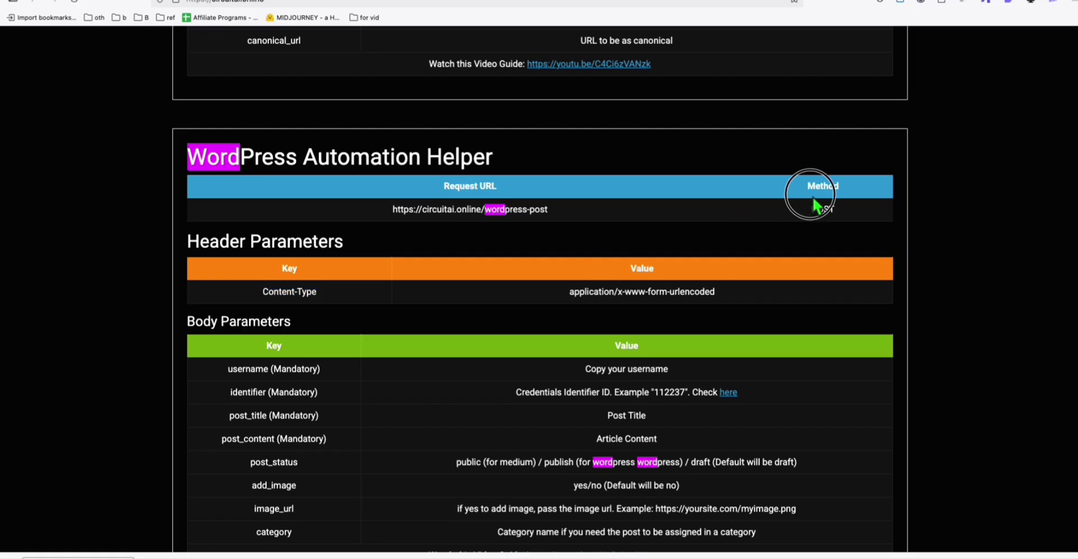
pyautogui.moveTo(729, 293); pyautogui.dragTo(544, 294)
pyautogui.hotkey('ctrl', 'c')
pyautogui.hotkey('ctrl', 'Tab')
pyautogui.hotkey('ctrl', 'v')
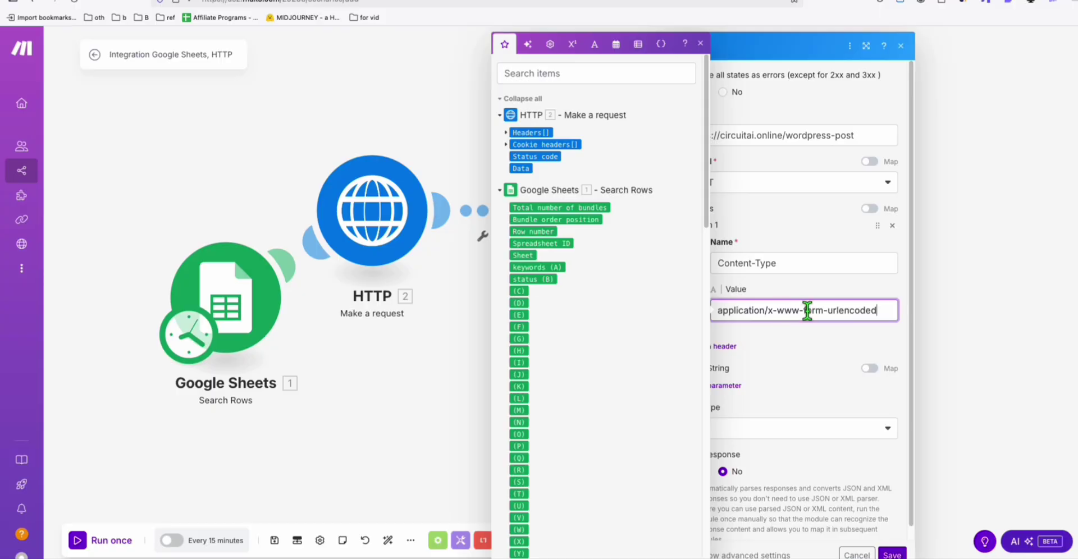
pyautogui.click(808, 289)
# Step: Set the new HTTP module's body type to Application/x-www-form-urlencoded
pyautogui.scroll(-1, 769, 357)
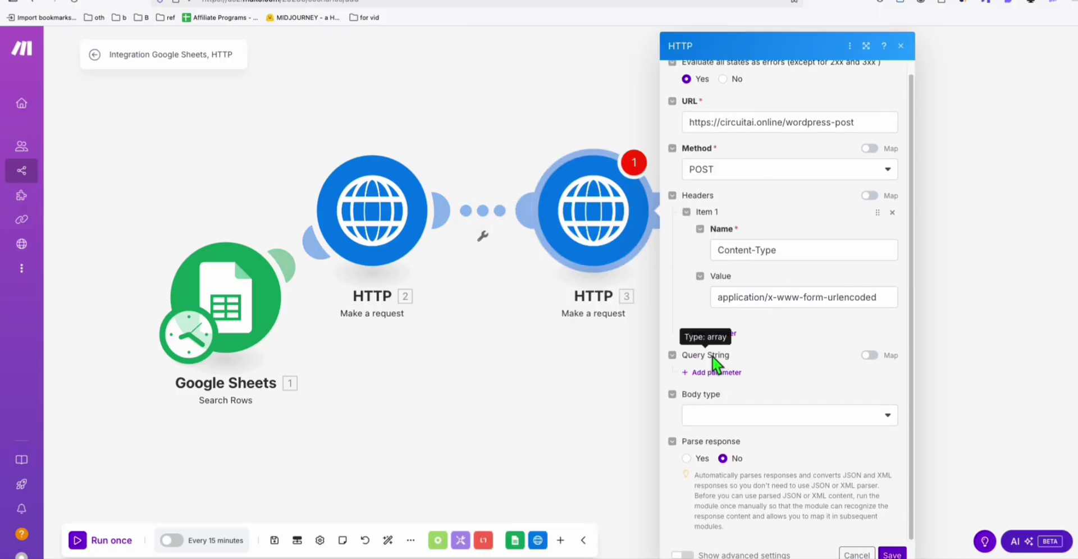
pyautogui.click(729, 416)
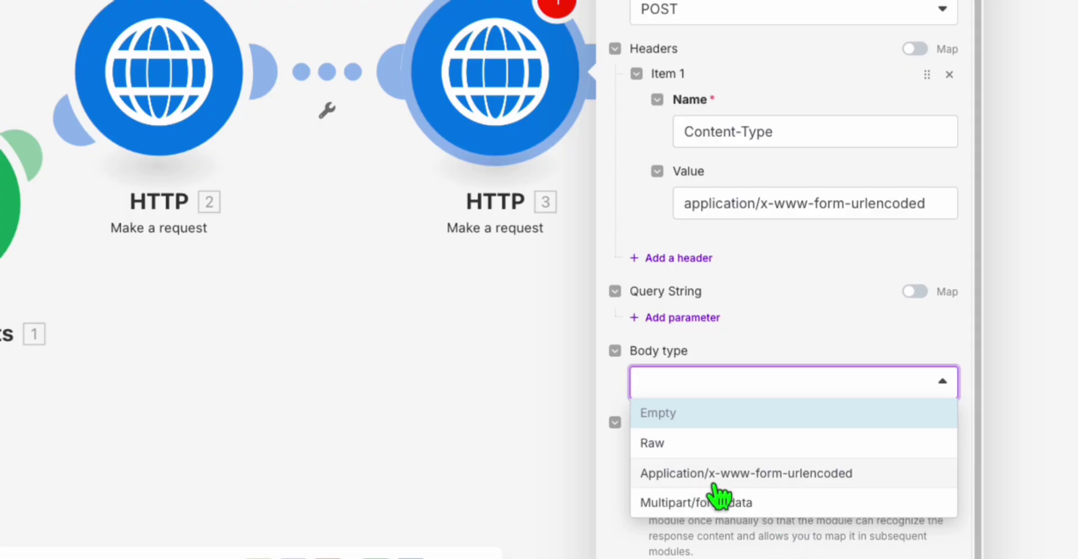
pyautogui.click(792, 477)
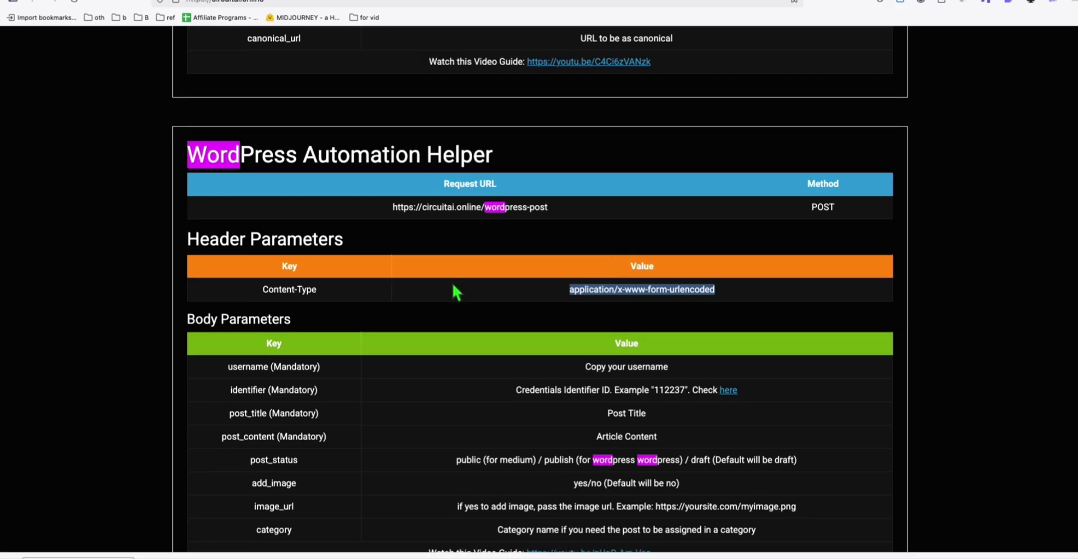
# Step: Review the helper's mandatory WordPress body parameters and add a first body field with the key username
pyautogui.scroll(-2, 451, 289)
pyautogui.moveTo(276, 331); pyautogui.dragTo(303, 399)
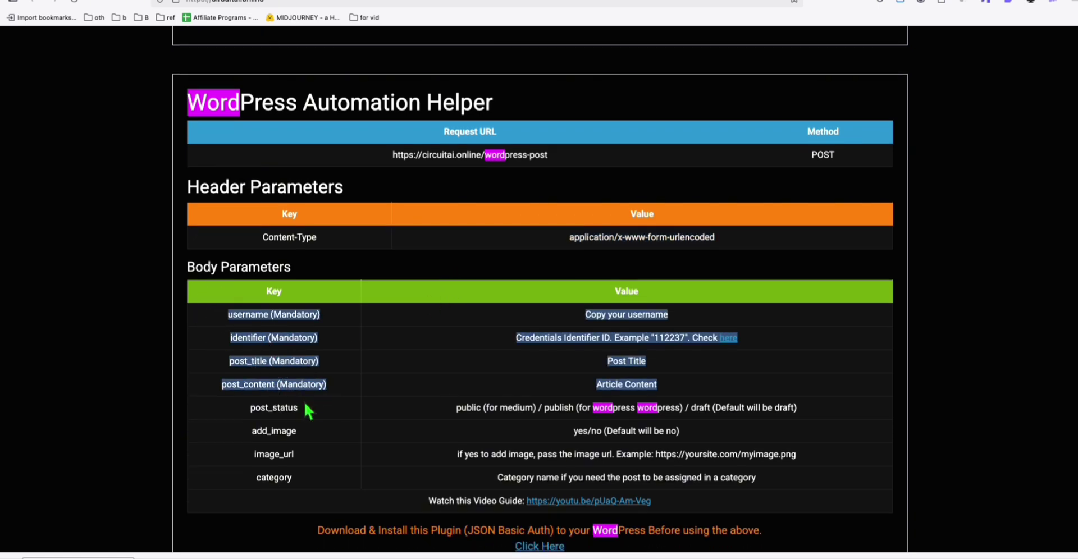
pyautogui.click(325, 385)
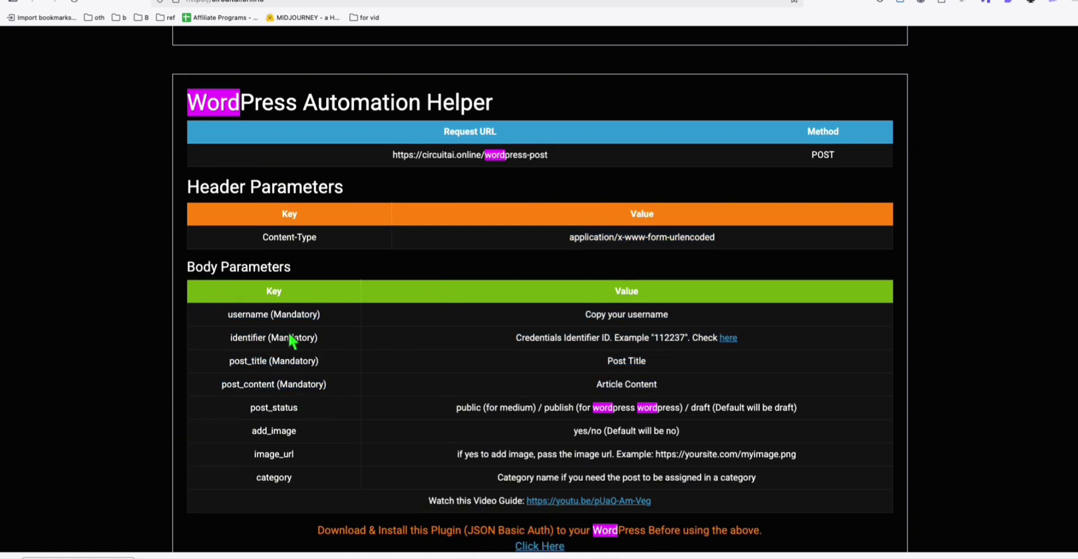
pyautogui.doubleClick(251, 318)
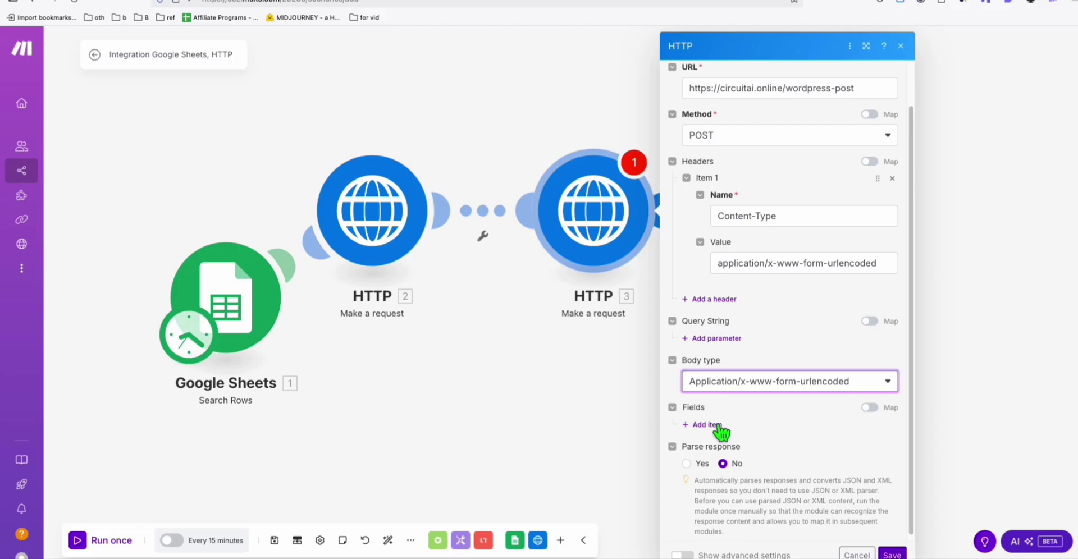
pyautogui.click(720, 425)
pyautogui.click(766, 427)
pyautogui.hotkey('ctrl', 'v')
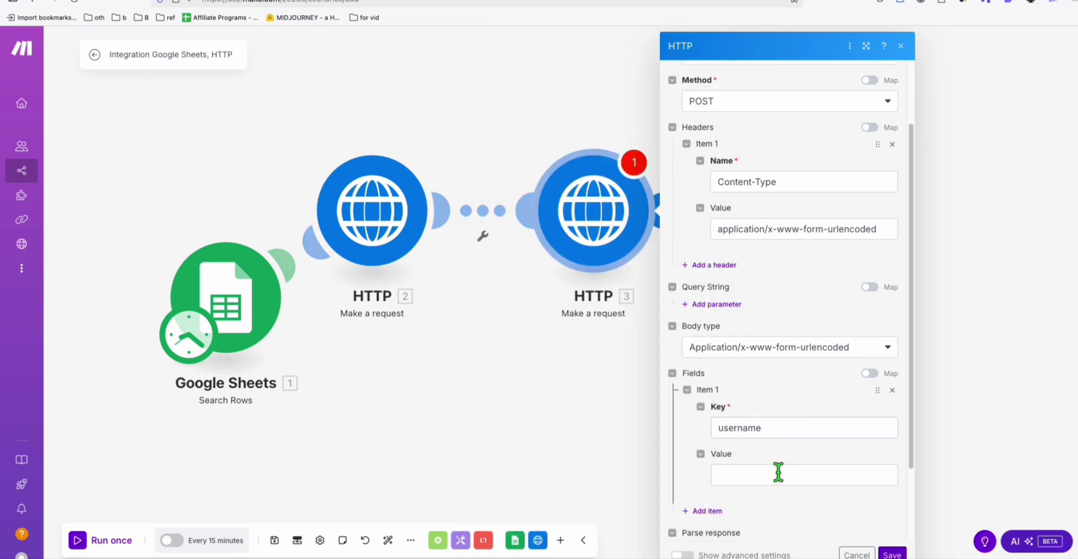
# Step: Fill the username field's value with the account username copied from the helper's credentials page
pyautogui.click(776, 474)
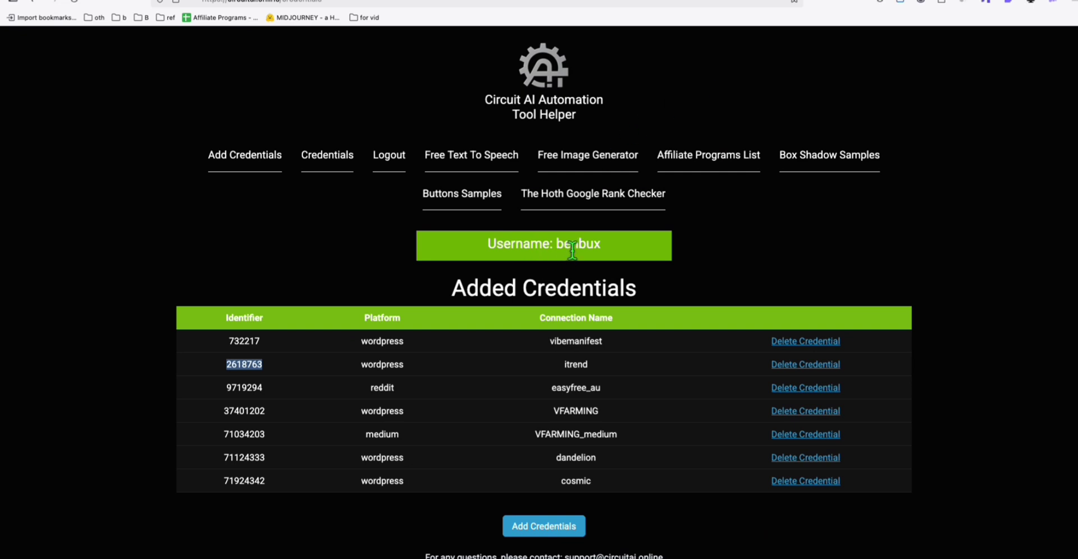
pyautogui.click(572, 249)
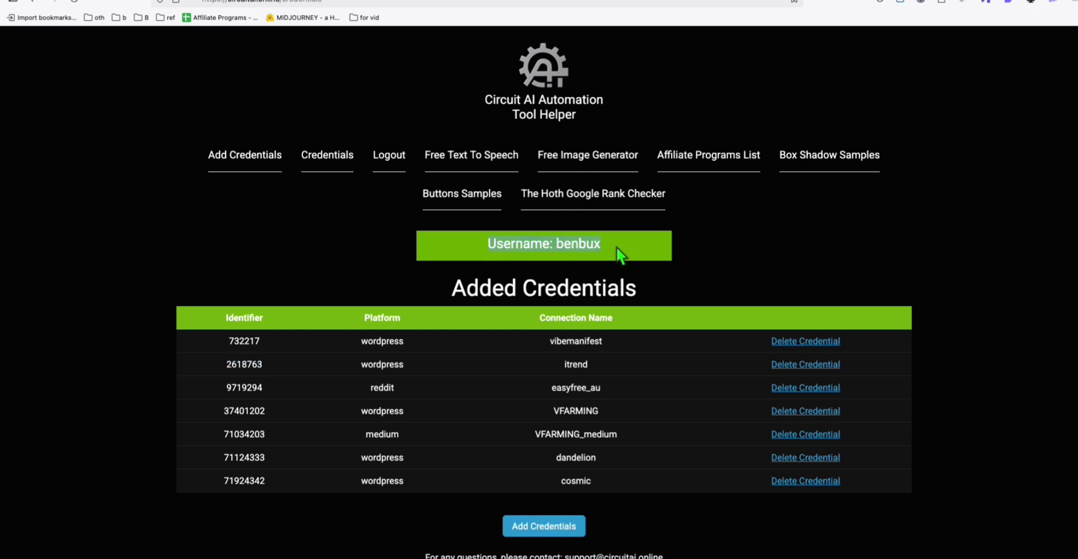
pyautogui.moveTo(601, 247); pyautogui.dragTo(562, 250)
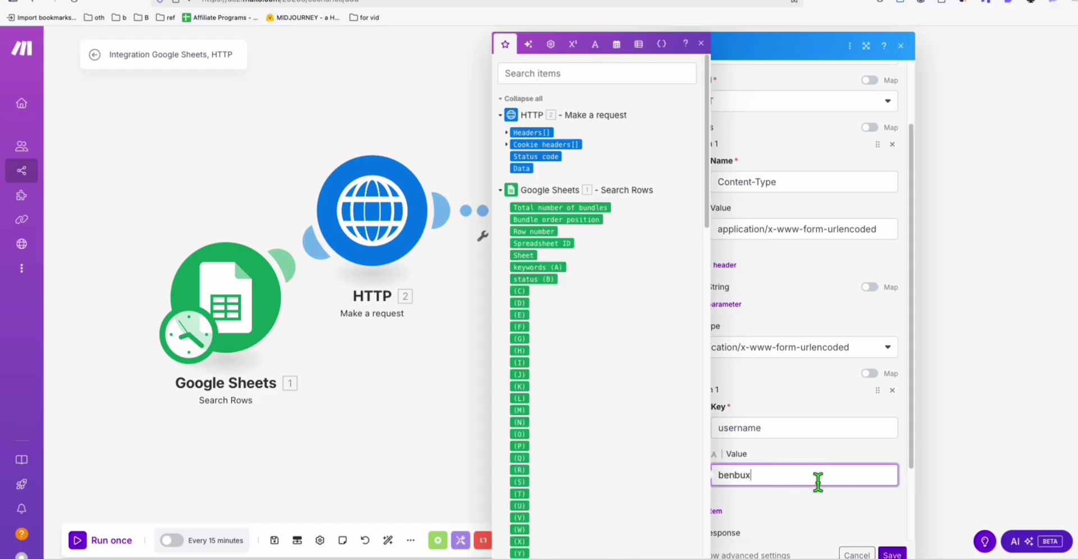
pyautogui.click(785, 412)
# Step: Add a second body field with the key identifier, copied from the WordPress body parameters
pyautogui.click(714, 420)
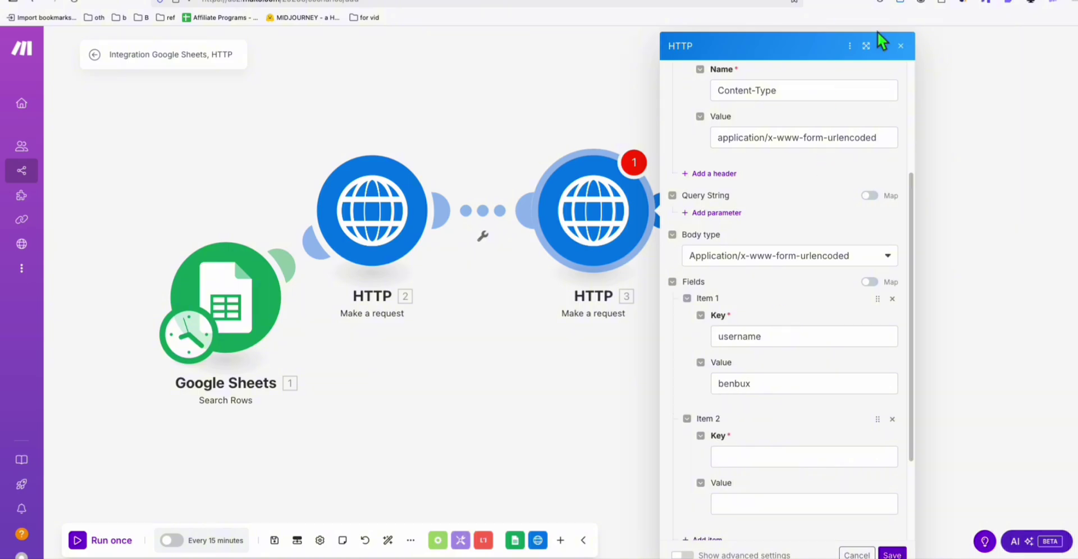
pyautogui.click(931, 3)
pyautogui.scroll(-1, 436, 323)
pyautogui.doubleClick(249, 314)
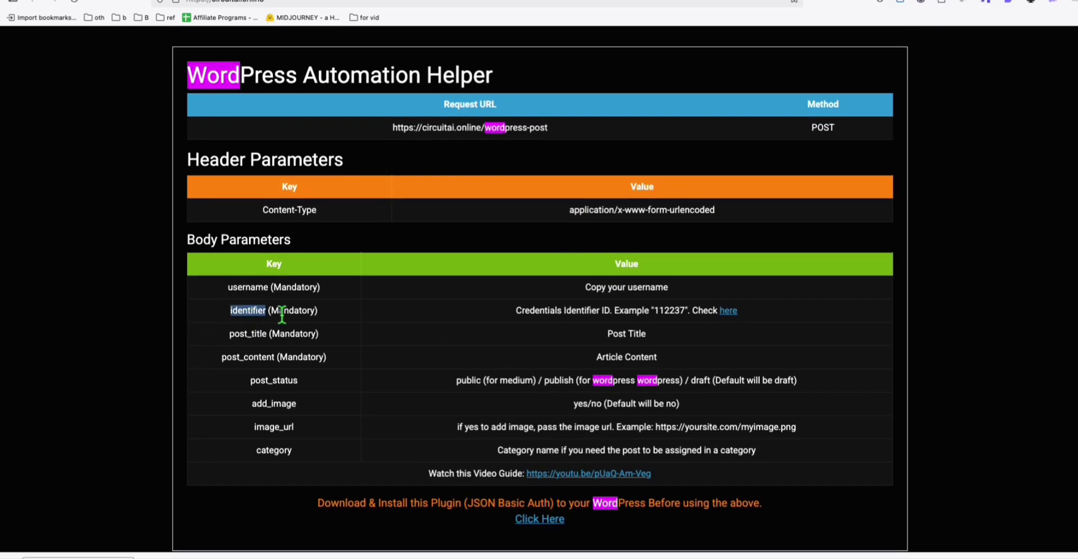
pyautogui.click(224, 1)
pyautogui.click(760, 460)
pyautogui.hotkey('ctrl', 'v')
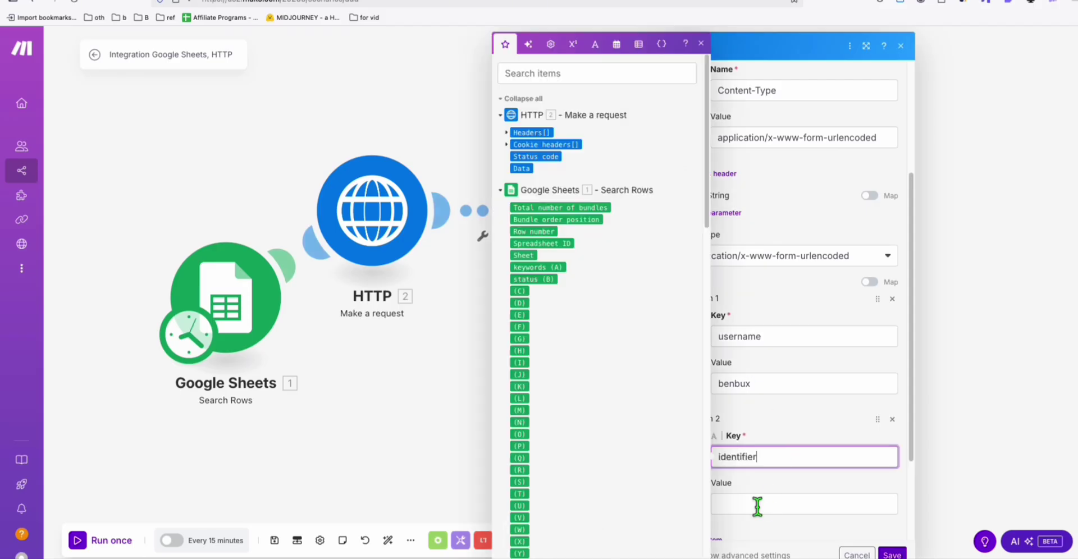
# Step: Fill the identifier field's value with the itrend connection's identifier copied from the credentials list
pyautogui.click(755, 505)
pyautogui.click(634, 2)
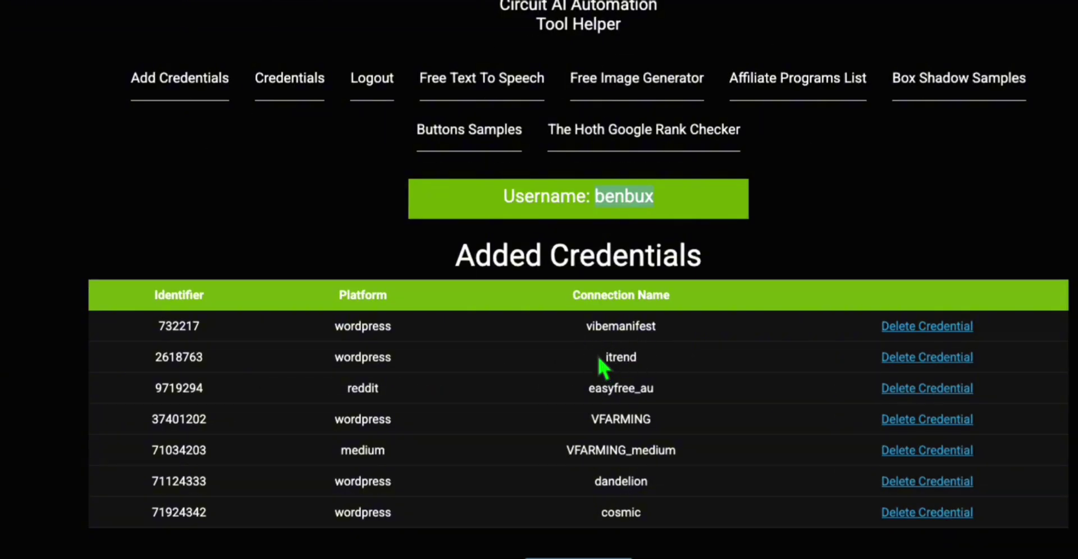
pyautogui.moveTo(216, 359); pyautogui.dragTo(152, 357)
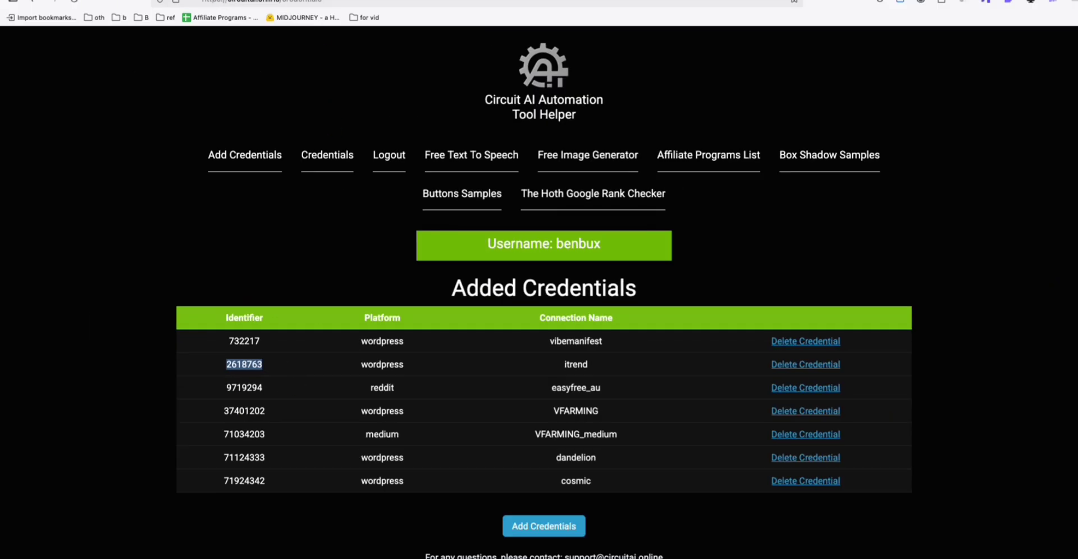
pyautogui.hotkey('ctrl', 'Tab')
pyautogui.click(761, 509)
pyautogui.press('super+v')
pyautogui.scroll(-2, 777, 461)
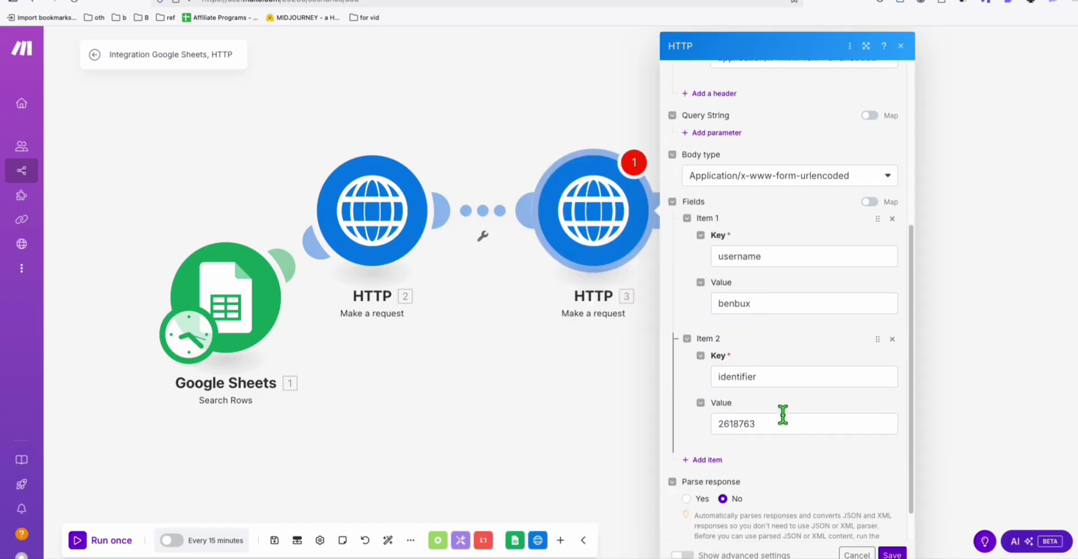
# Step: Add a third body field with the key post_title, copied from the WordPress body parameters
pyautogui.scroll(-1, 783, 415)
pyautogui.click(702, 419)
pyautogui.hotkey('ctrl', 'Tab')
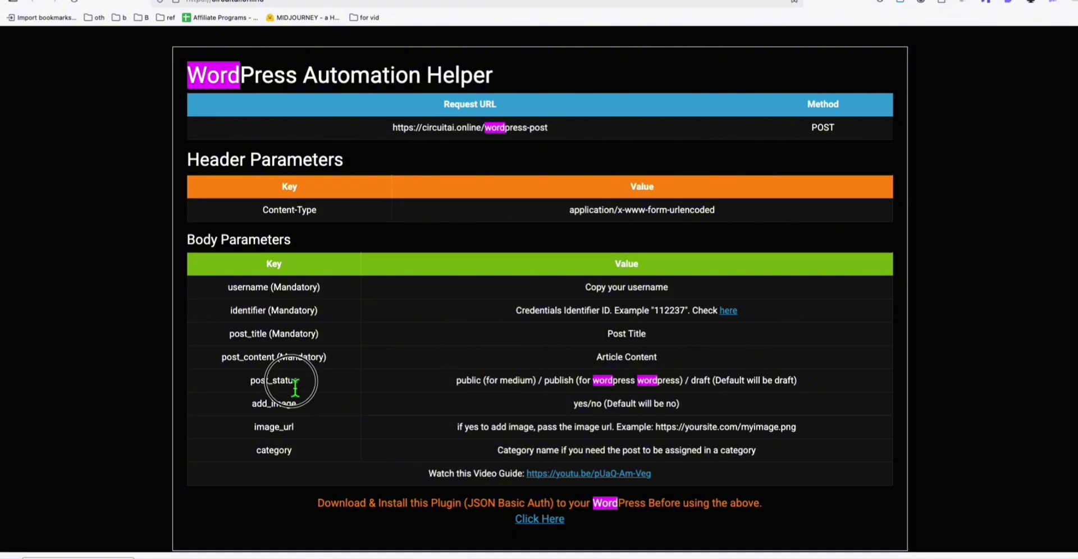
pyautogui.press('super+c')
pyautogui.hotkey('ctrl', 'Tab')
pyautogui.click(787, 457)
pyautogui.press('super+v')
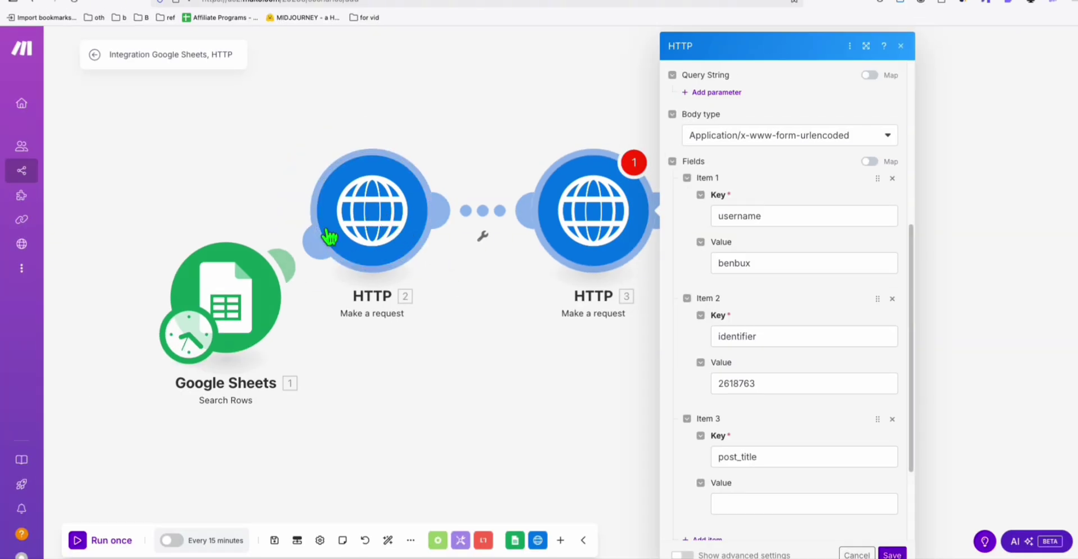
# Step: Fill the post_title field's value with {{2.data.title}}, copied from the untitled notes file
pyautogui.click(748, 504)
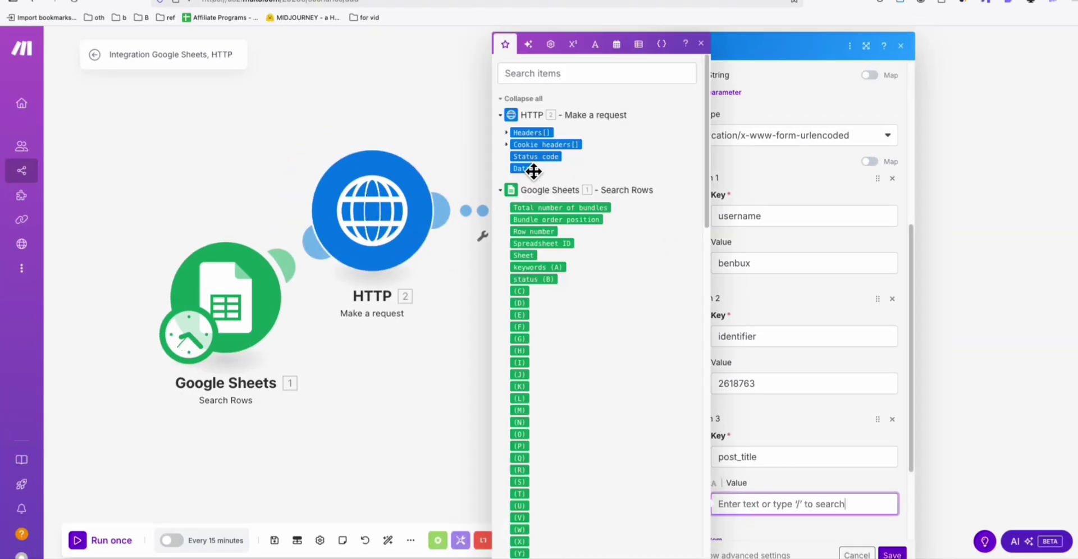
pyautogui.press('super+Tab')
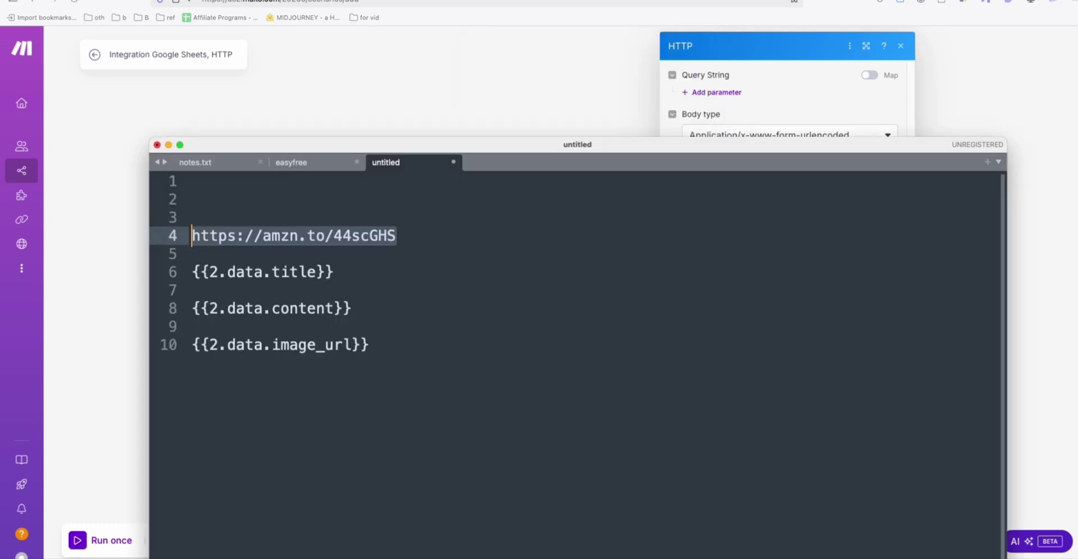
pyautogui.click(290, 280)
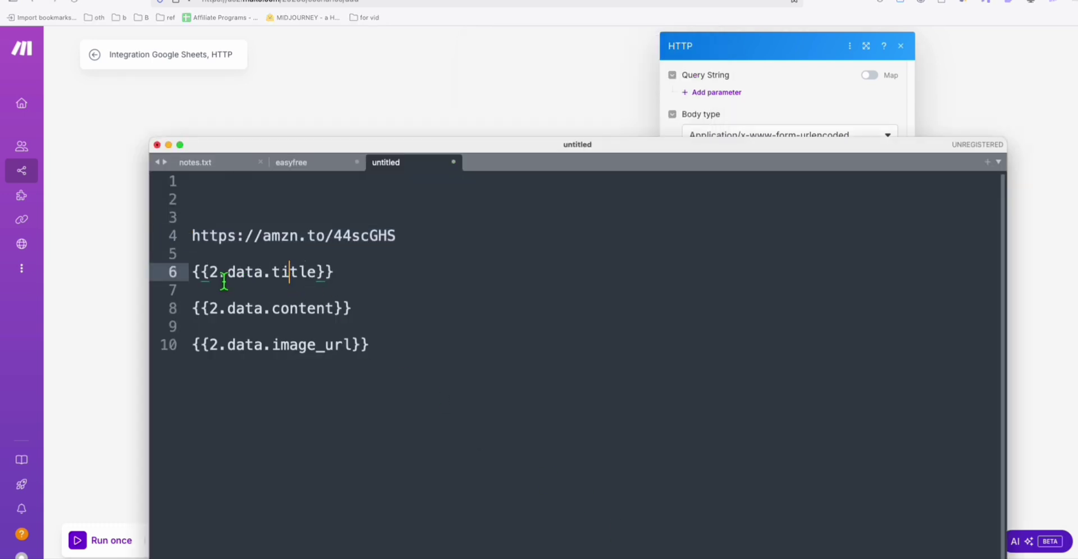
pyautogui.doubleClick(291, 275)
pyautogui.moveTo(337, 281); pyautogui.dragTo(192, 276)
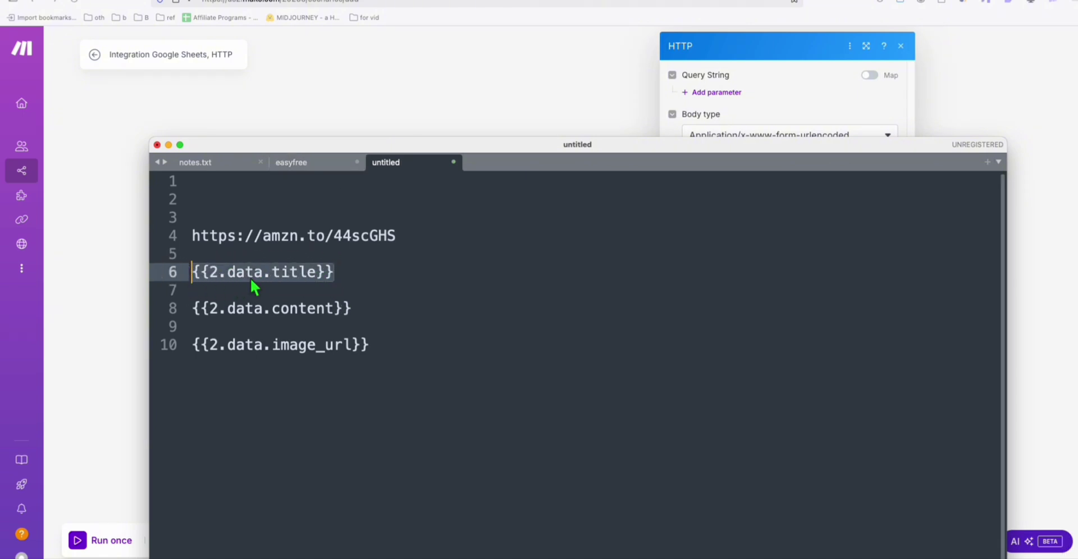
pyautogui.click(244, 3)
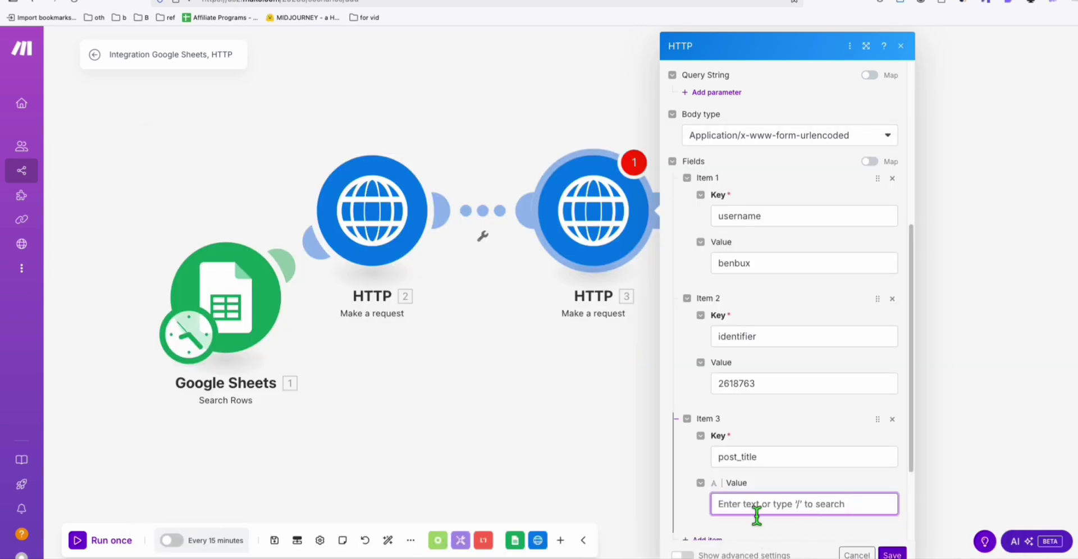
pyautogui.press('super+v')
pyautogui.click(794, 433)
# Step: Add a fourth body field with the key post_content, copied from the WordPress body parameters
pyautogui.scroll(-2, 750, 360)
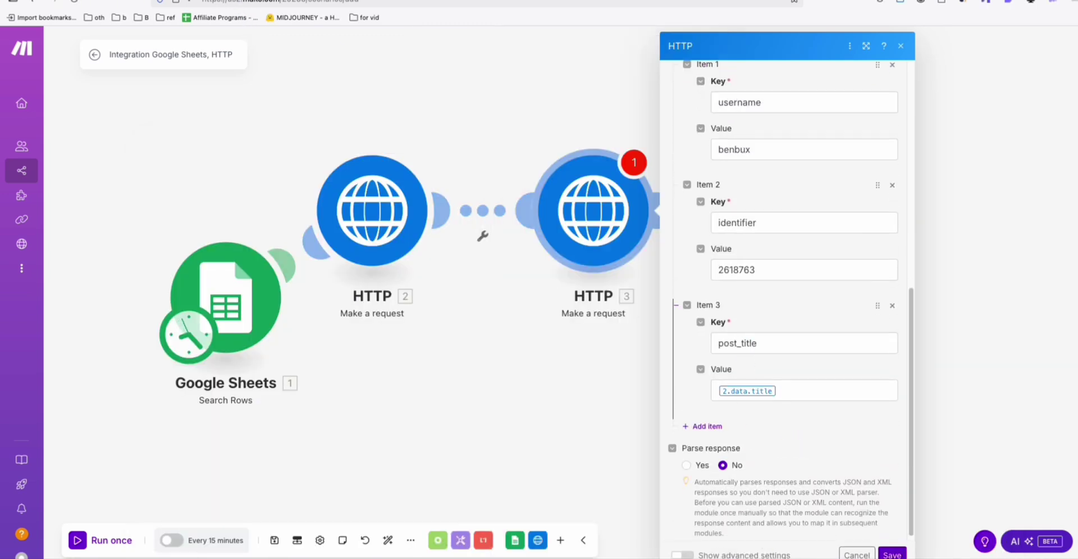
pyautogui.click(713, 426)
pyautogui.click(963, 2)
pyautogui.doubleClick(248, 359)
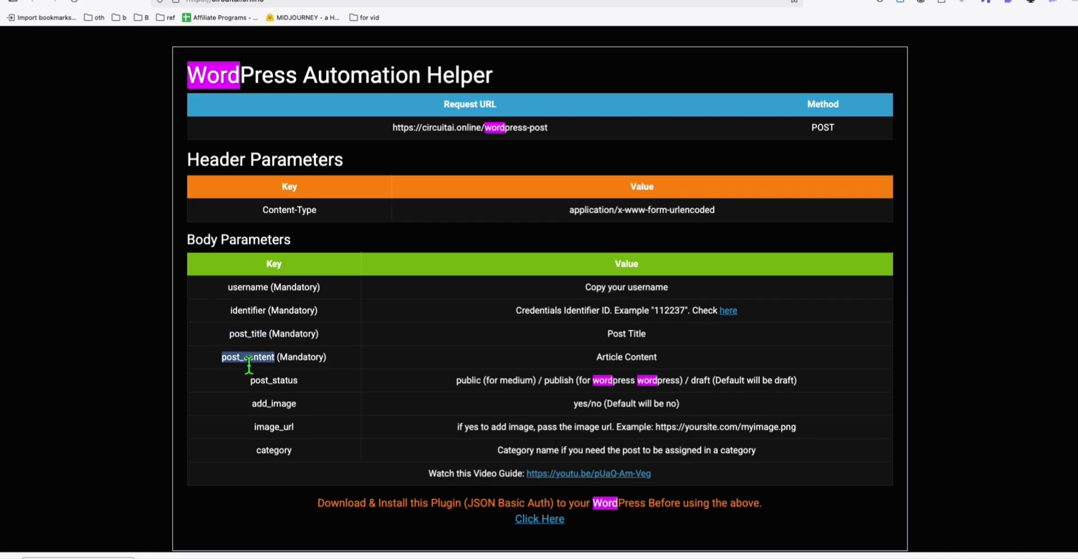
pyautogui.press('super+c')
pyautogui.press('super+Tab')
pyautogui.click(729, 464)
pyautogui.press('super+v')
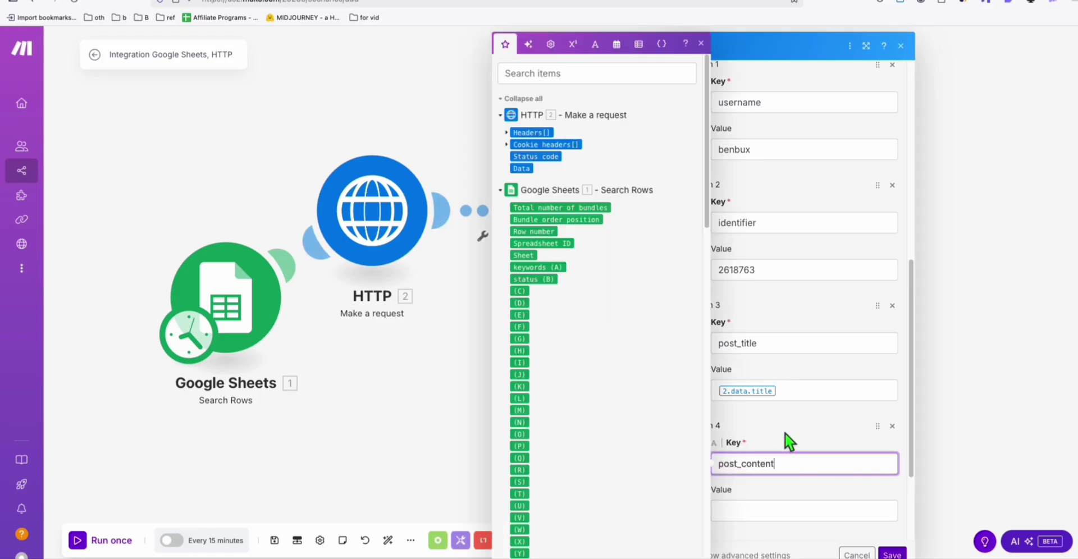
pyautogui.click(784, 425)
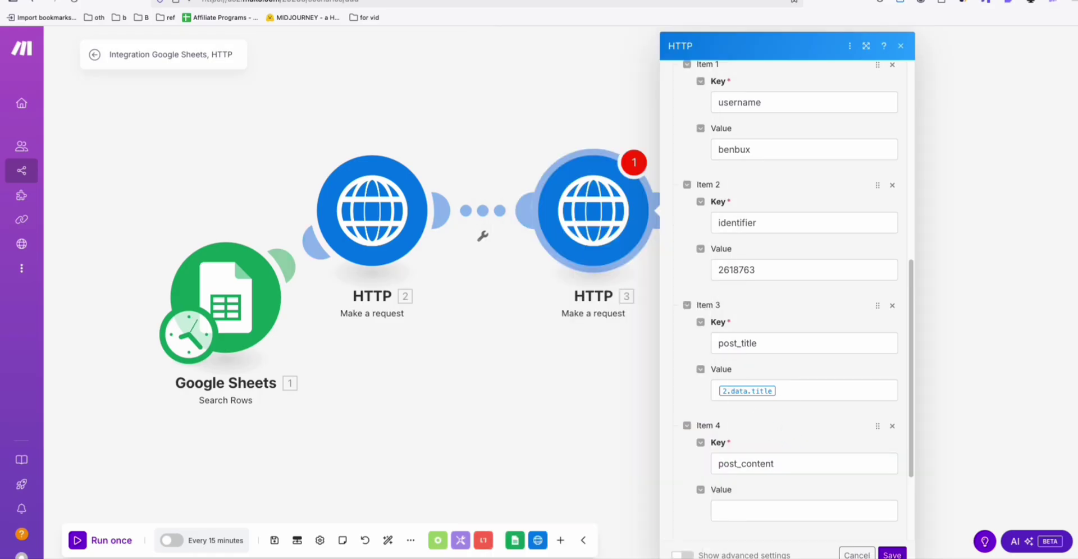
# Step: Fill the post_content field's value with {{2.data.content}} from the notes file
pyautogui.press('super+Tab')
pyautogui.moveTo(361, 309); pyautogui.dragTo(193, 310)
pyautogui.press('super+c')
pyautogui.press('super+Tab')
pyautogui.click(797, 510)
pyautogui.press('super+v')
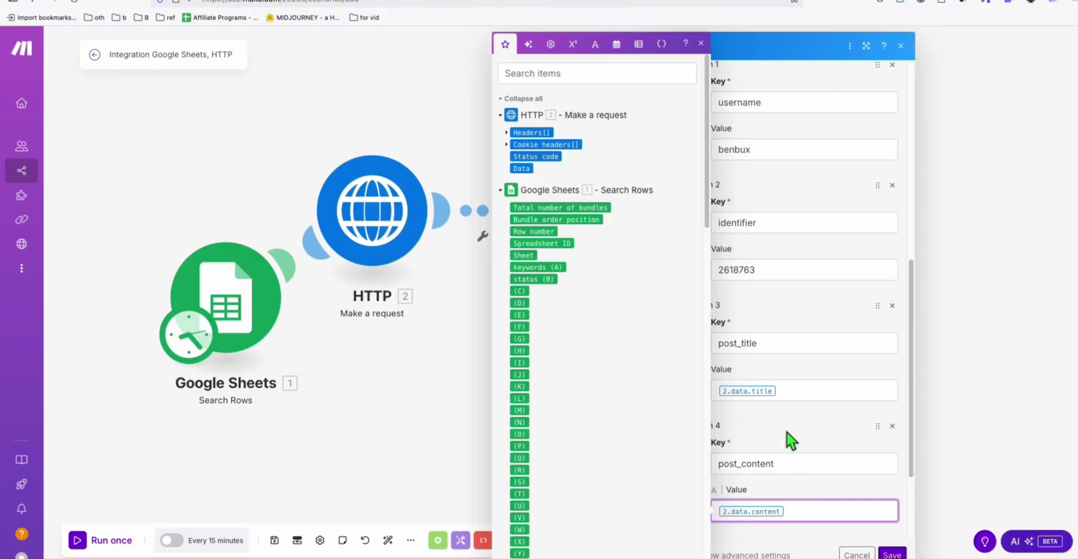
pyautogui.click(790, 441)
# Step: Add a fifth body field with the key post_status, copied from the WordPress body parameters, and the value publish
pyautogui.press('super+Tab')
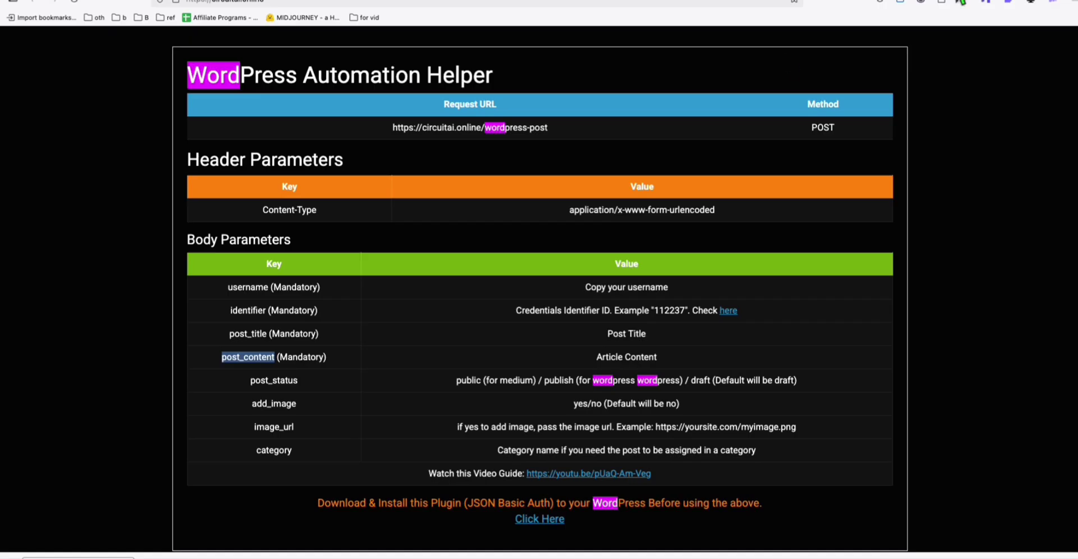
pyautogui.click(308, 380)
pyautogui.doubleClick(270, 387)
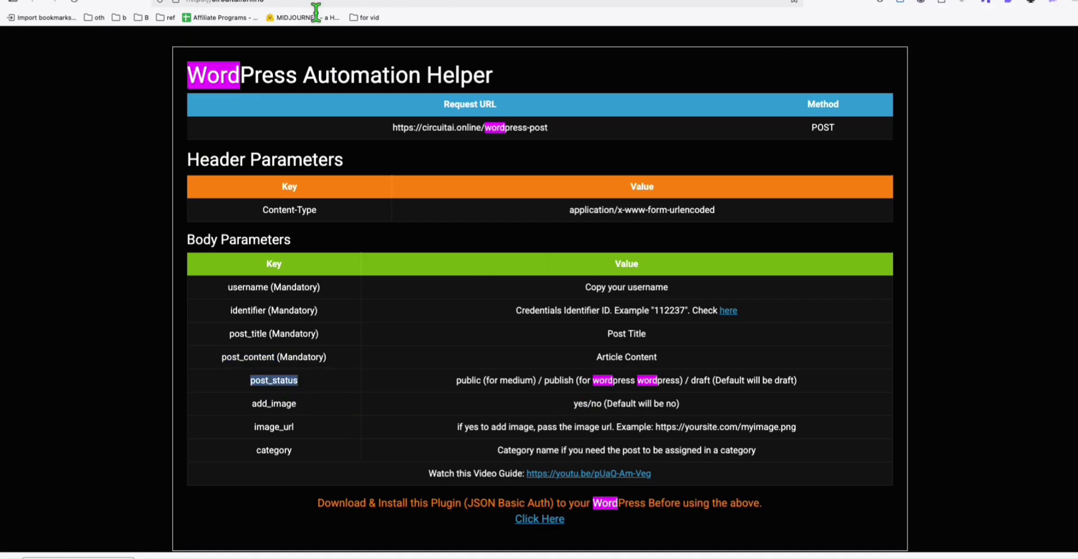
pyautogui.click(213, 1)
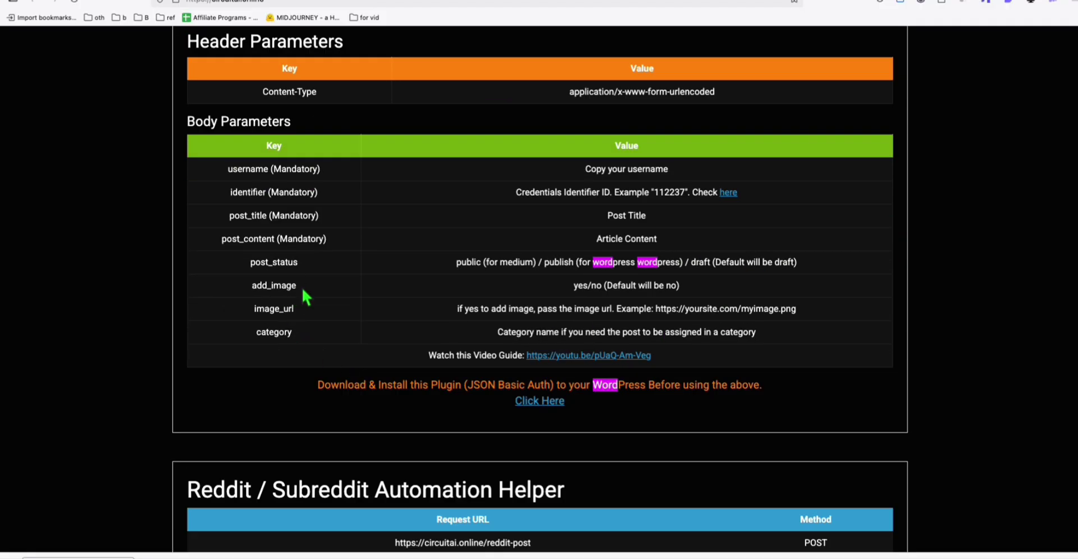
# Step: Add a sixth body field with the key add_image, copied from the helper page, and the value yes
pyautogui.moveTo(306, 296); pyautogui.dragTo(243, 287)
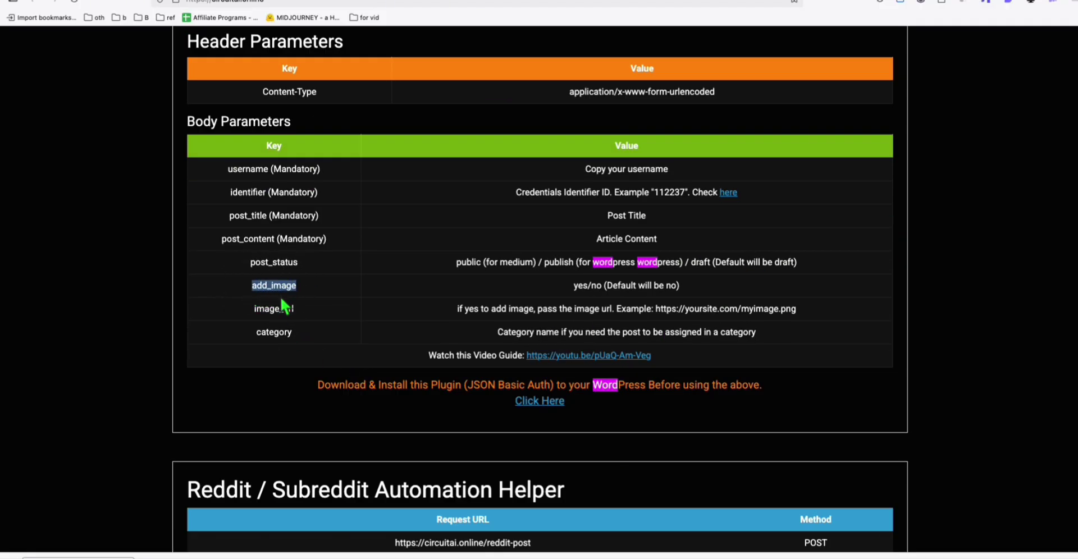
pyautogui.click(221, 2)
pyautogui.click(764, 508)
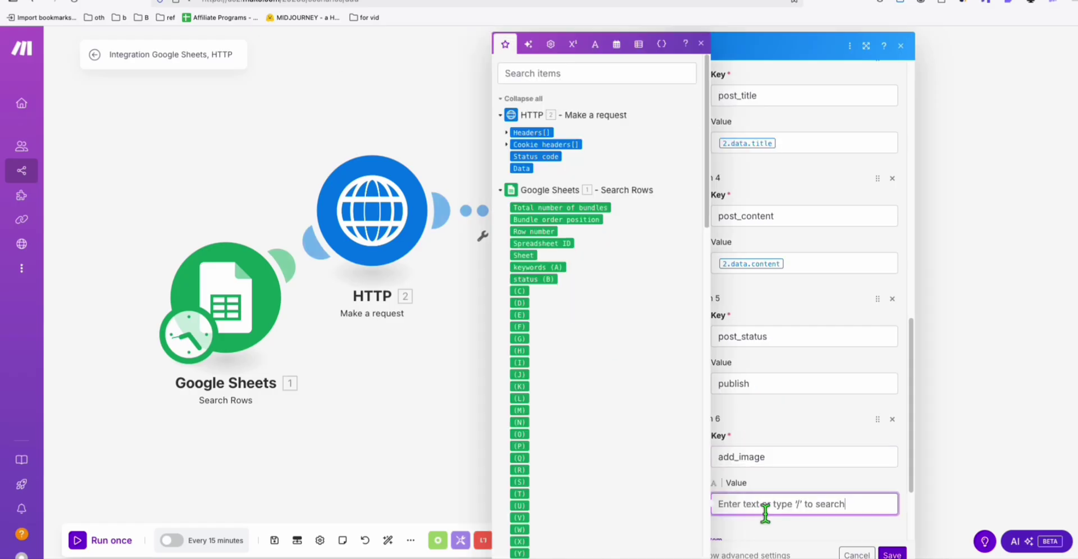
pyautogui.write('yes')
pyautogui.click(777, 433)
# Step: Add a seventh body field with the key image_url, copied from the WordPress body parameters
pyautogui.press('super+Tab')
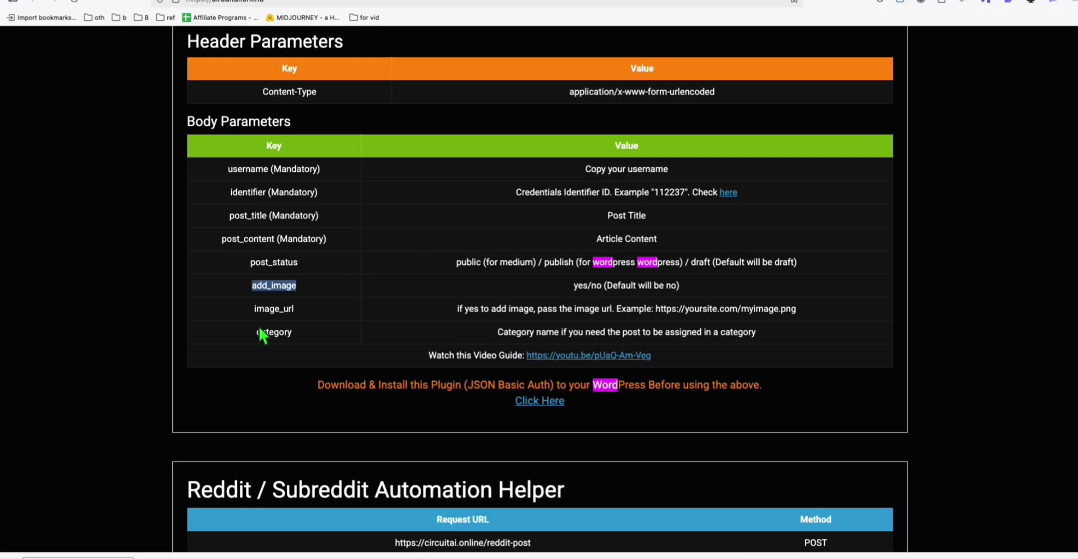
pyautogui.doubleClick(267, 312)
pyautogui.press('super+c')
pyautogui.press('super+Tab')
pyautogui.click(698, 420)
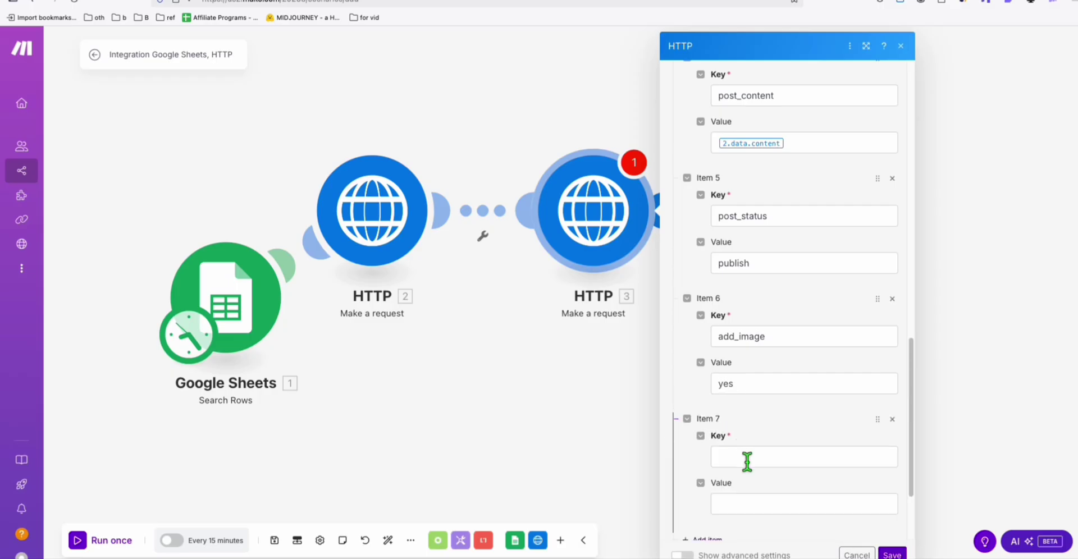
pyautogui.click(748, 456)
pyautogui.press('super+v')
pyautogui.click(776, 433)
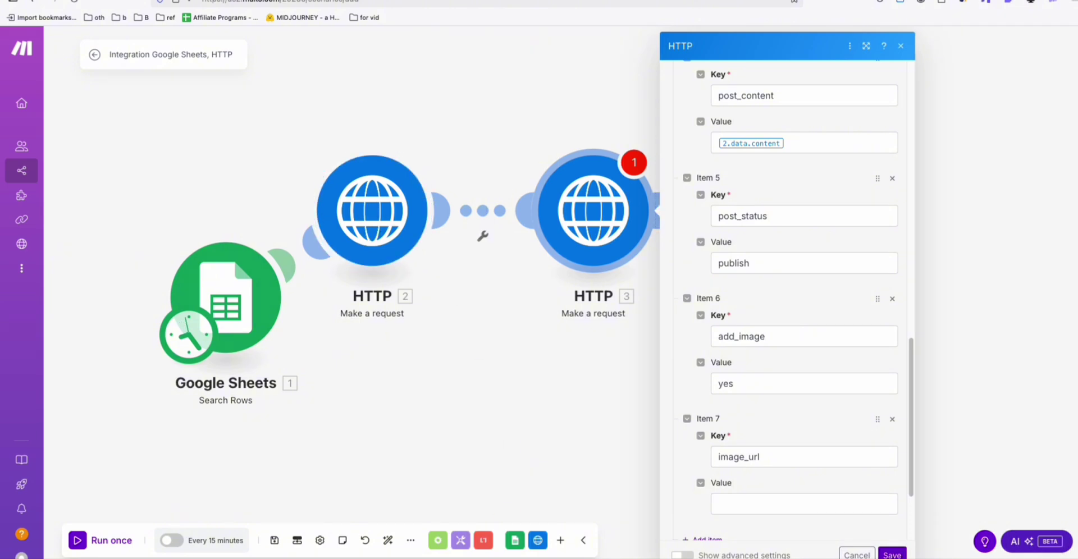
# Step: Fill the image_url field's value with {{2.data.image_url}} from the notes file and save the second HTTP module
pyautogui.press('super+Tab')
pyautogui.moveTo(365, 344); pyautogui.dragTo(174, 344)
pyautogui.press('super+c')
pyautogui.press('super+Tab')
pyautogui.click(760, 504)
pyautogui.press('super+v')
pyautogui.click(808, 441)
pyautogui.scroll(-2, 832, 480)
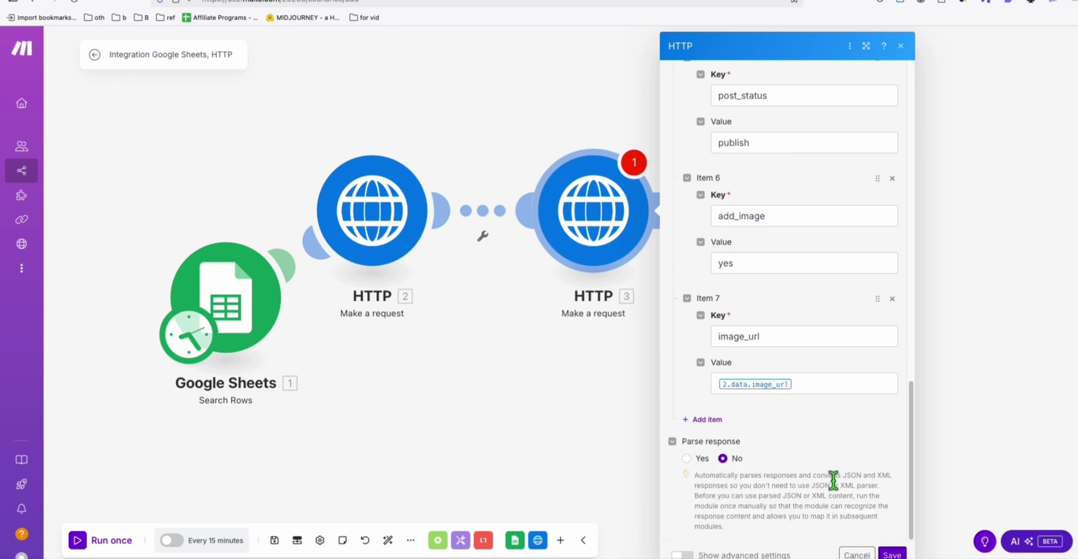
pyautogui.click(891, 554)
# Step: Select the Amazon affiliate link in the notes file and view the post categories in the iTrendWorld WordPress admin
pyautogui.press('super+Tab')
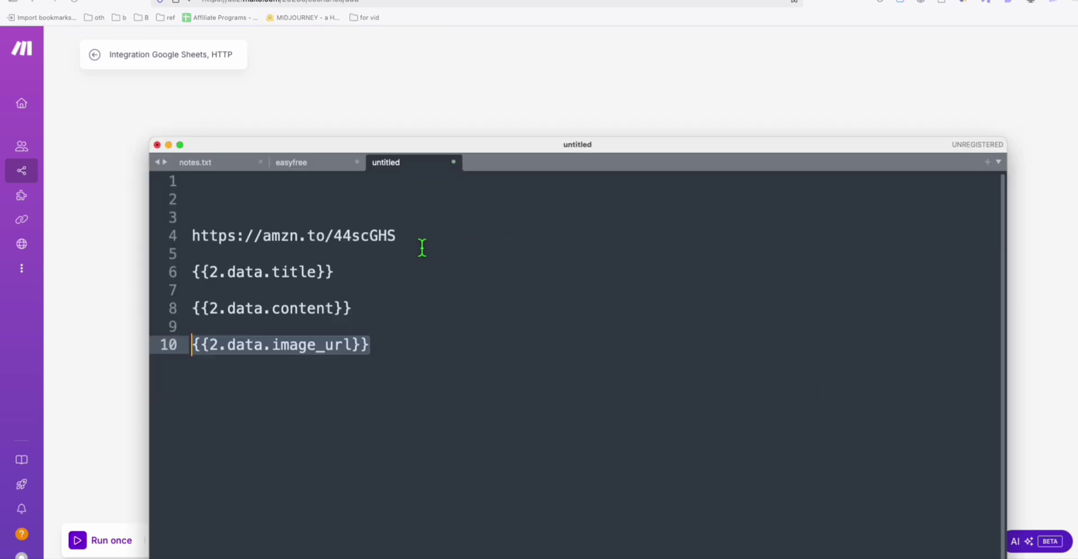
pyautogui.moveTo(396, 236); pyautogui.dragTo(193, 239)
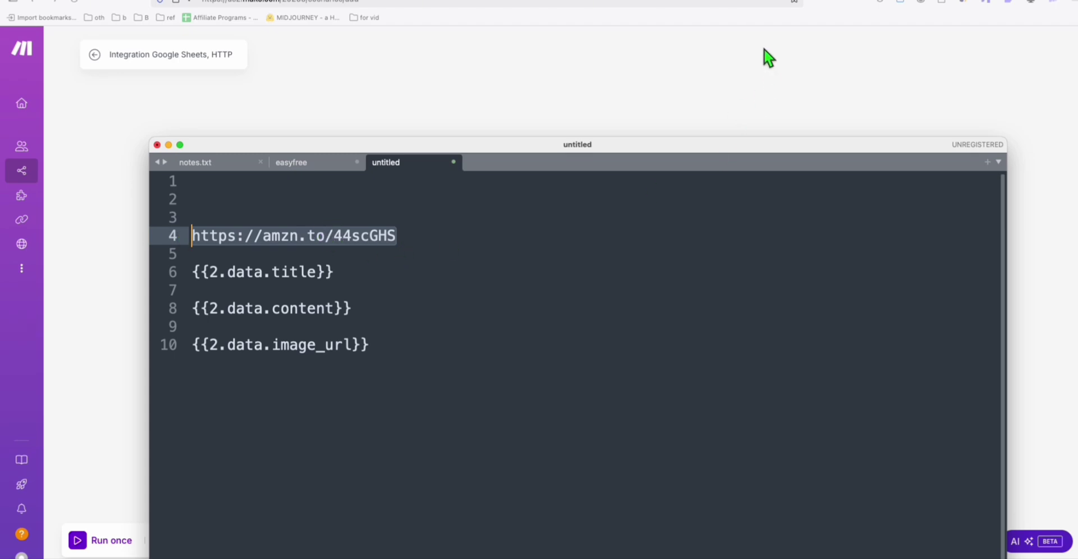
pyautogui.press('super+Tab')
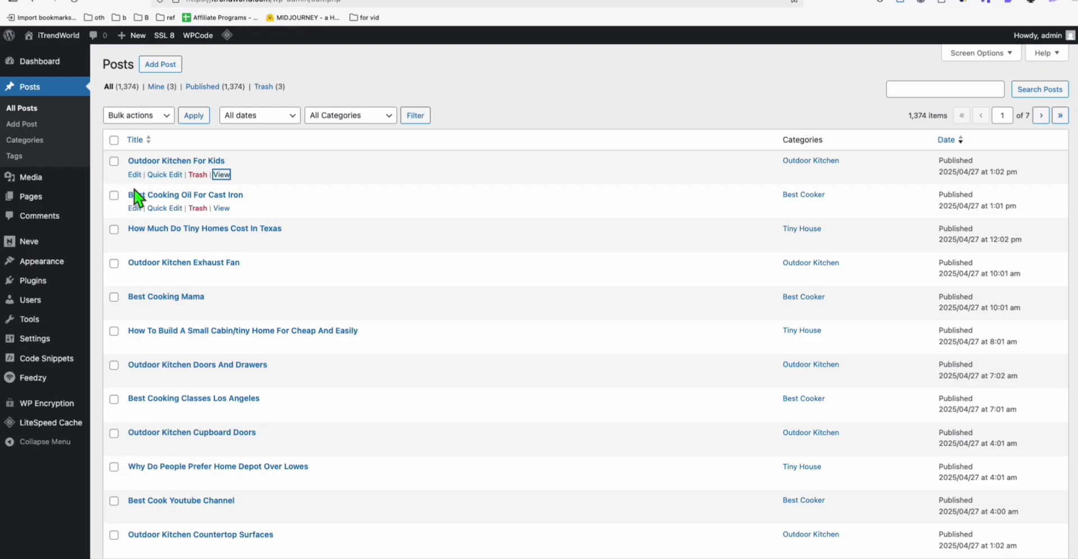
pyautogui.click(32, 140)
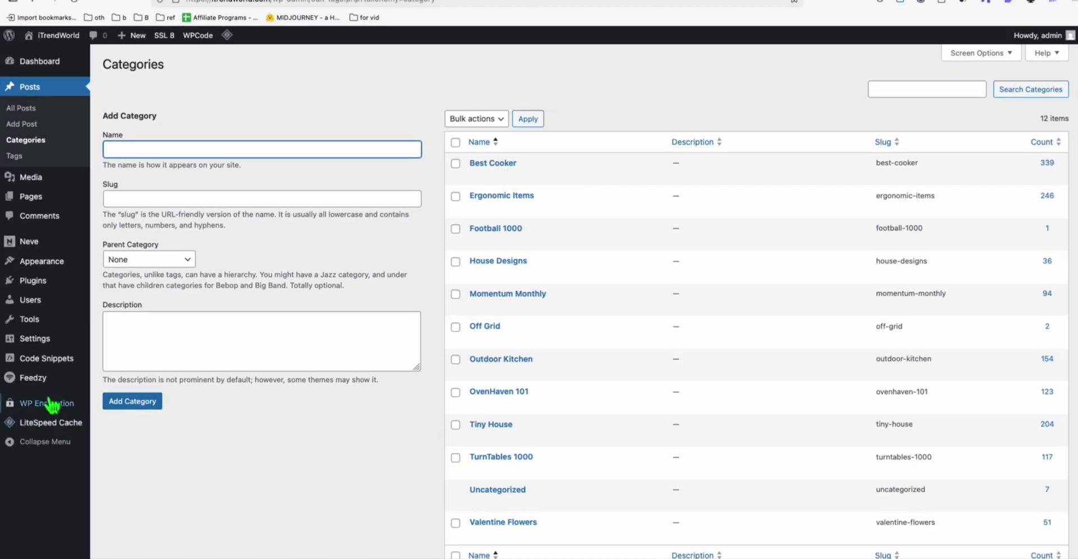
# Step: View the installed WordPress plugins and open the Ad Inserter settings
pyautogui.moveTo(40, 348)
pyautogui.moveTo(47, 284)
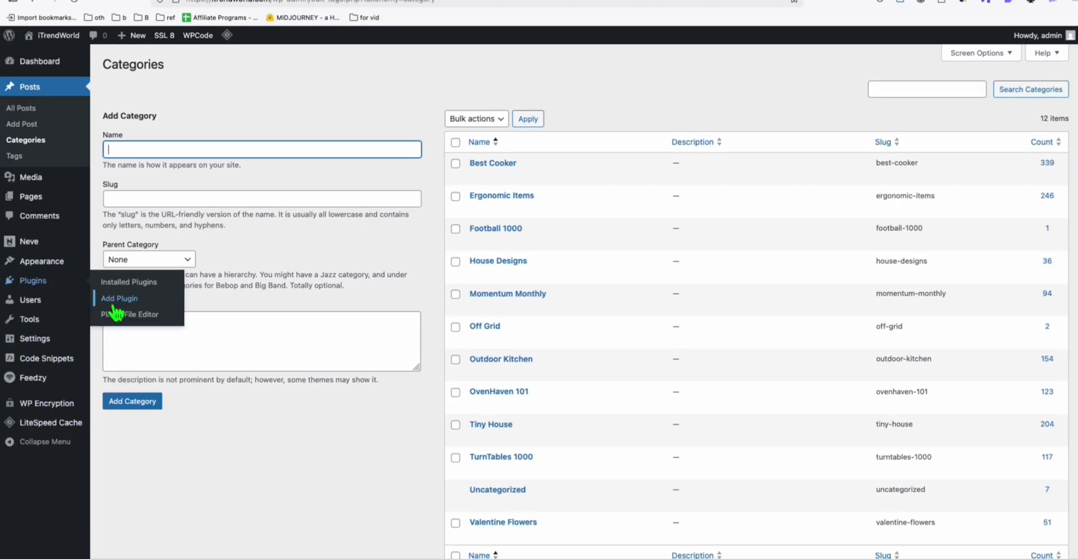
pyautogui.click(138, 286)
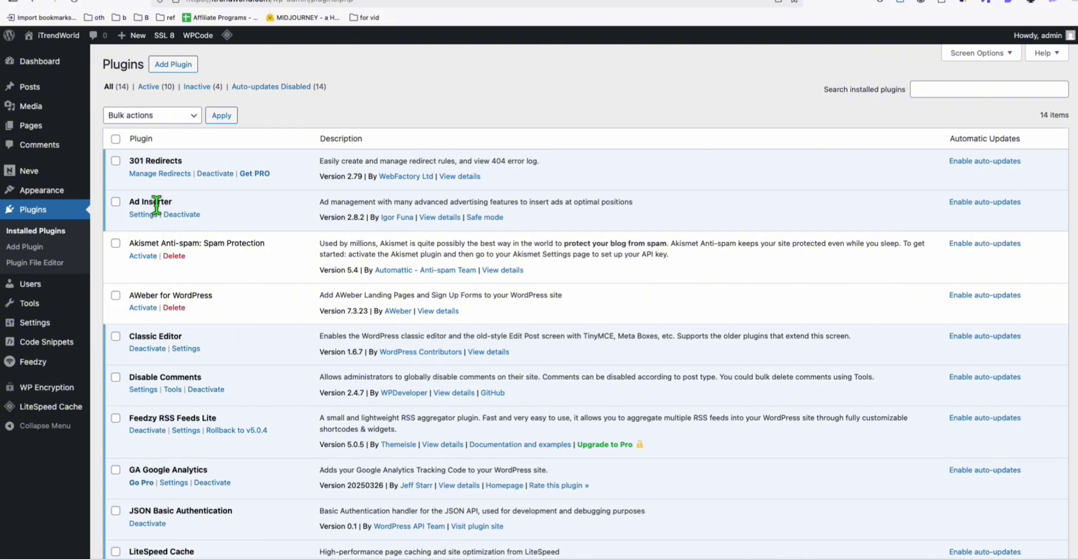
pyautogui.moveTo(40, 326)
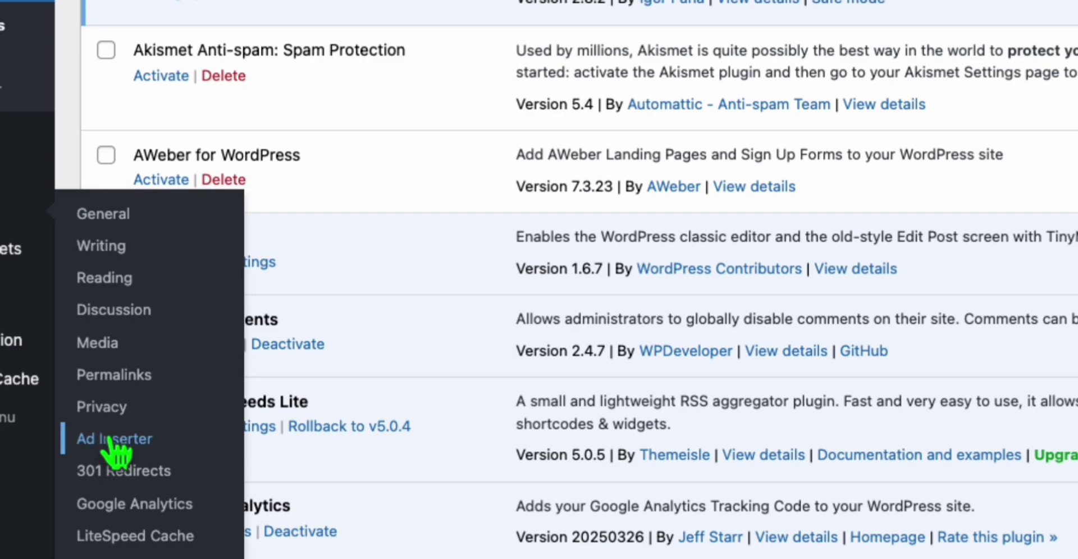
pyautogui.click(115, 439)
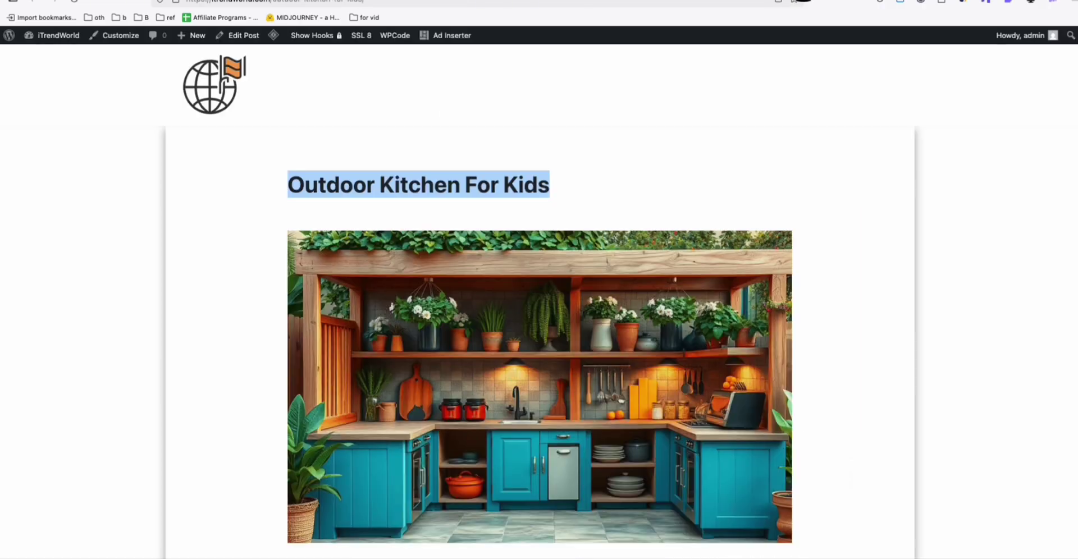
# Step: Examine the Amazon pricing button on the Outdoor Kitchen For Kids post and the code and category settings of Ad Inserter block 2
pyautogui.scroll(-5, 607, 208)
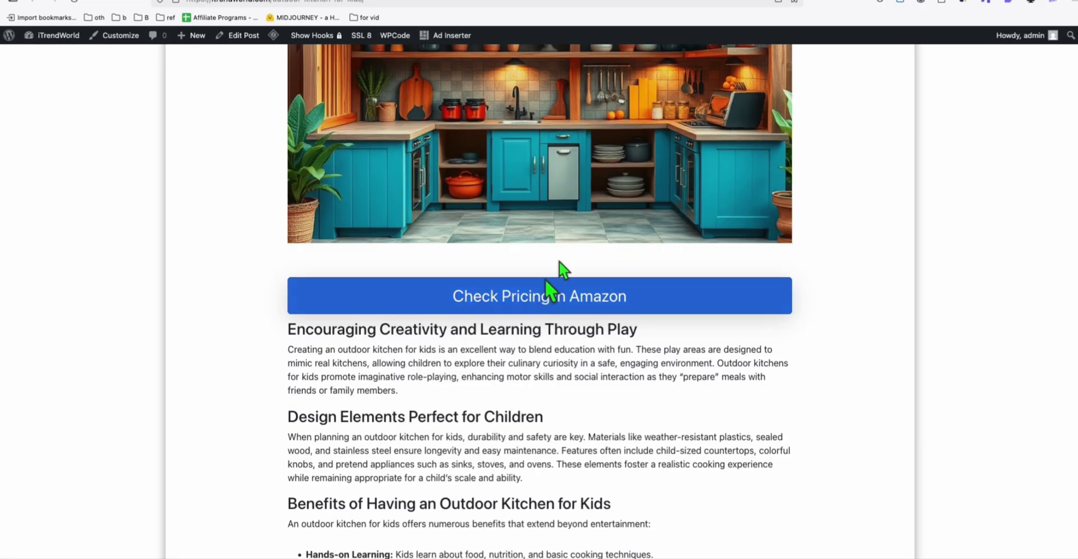
pyautogui.click(731, 1)
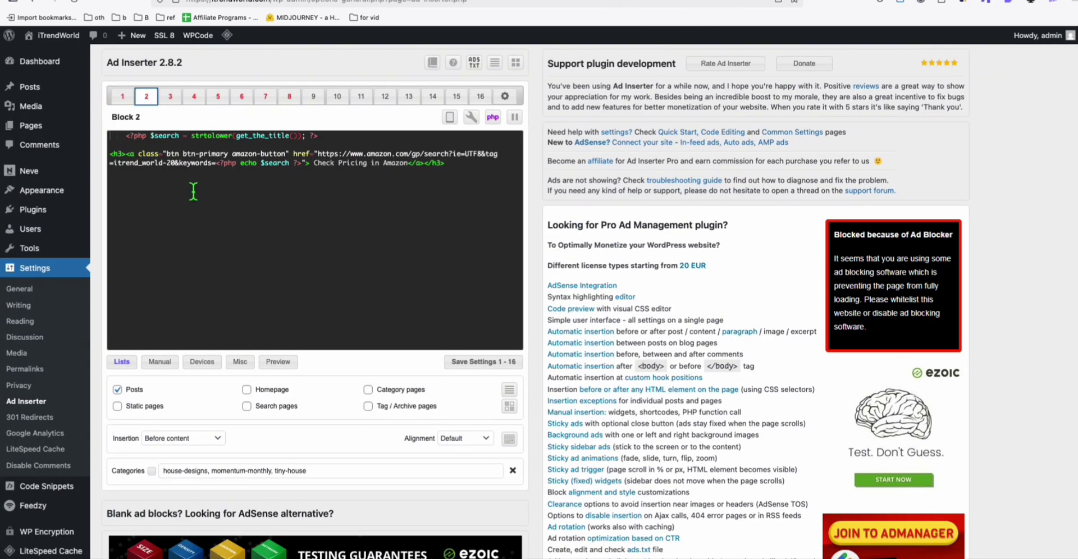
pyautogui.moveTo(452, 165); pyautogui.dragTo(110, 133)
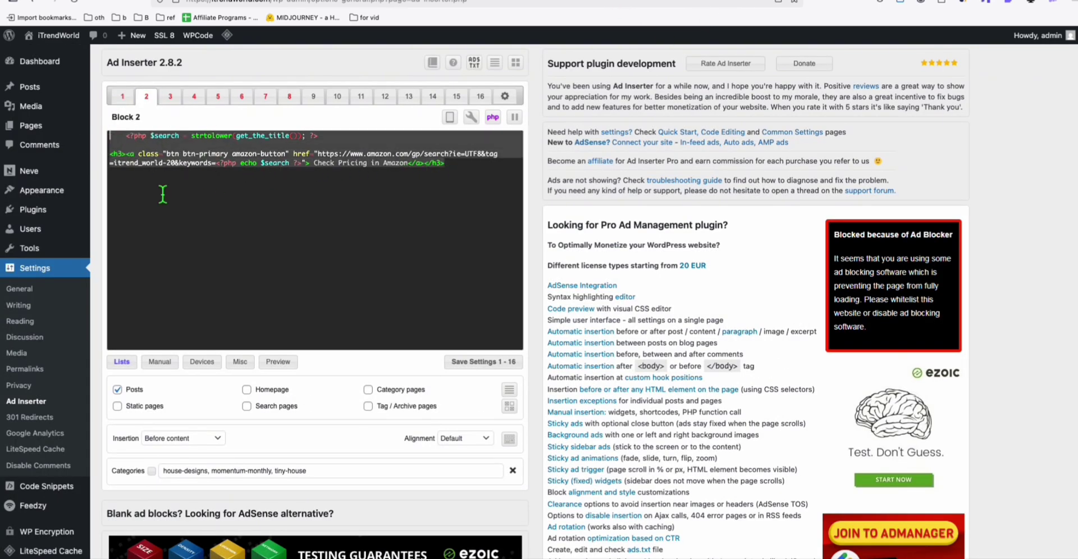
pyautogui.scroll(-4, 219, 242)
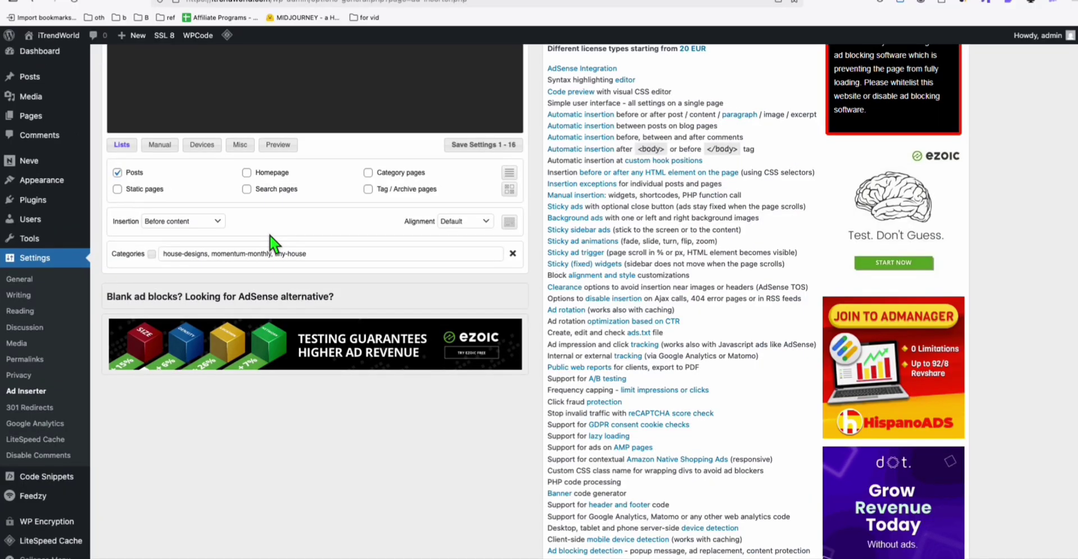
pyautogui.scroll(4, 272, 241)
pyautogui.click(170, 96)
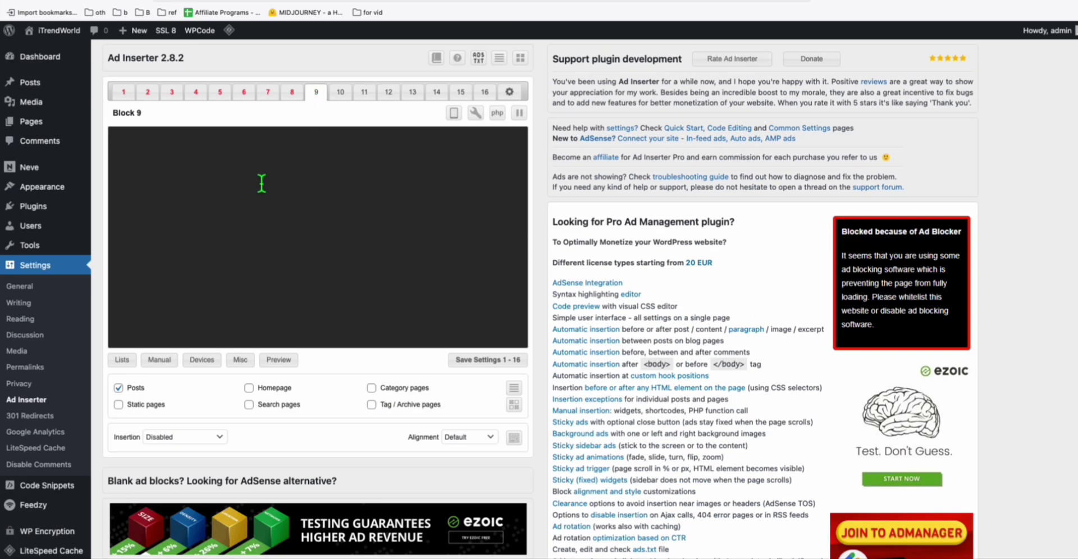
pyautogui.press('super+v')
pyautogui.press('super+z')
pyautogui.press('super+Tab')
pyautogui.click(409, 237)
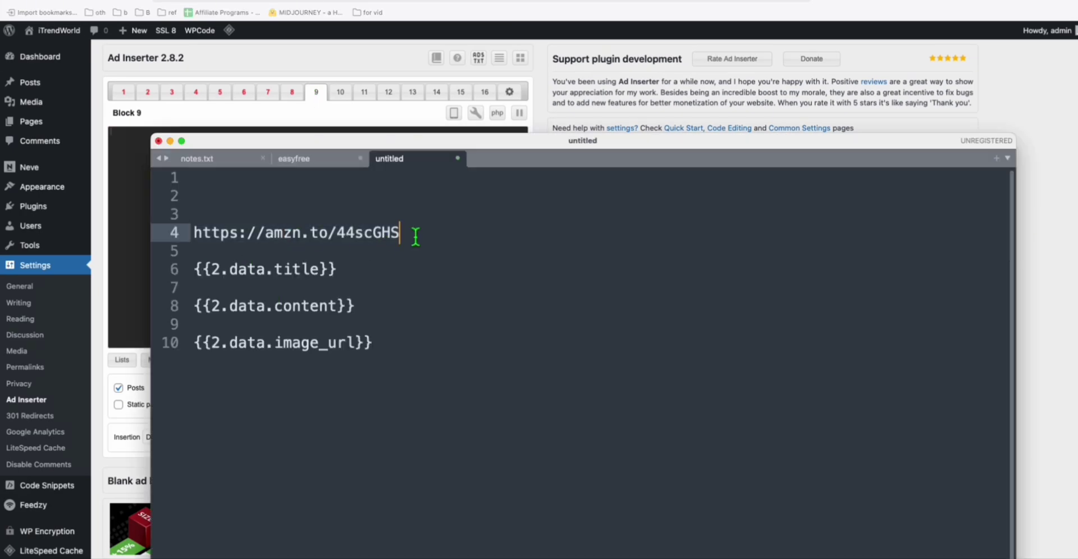
pyautogui.moveTo(416, 236); pyautogui.dragTo(180, 232)
pyautogui.click(133, 200)
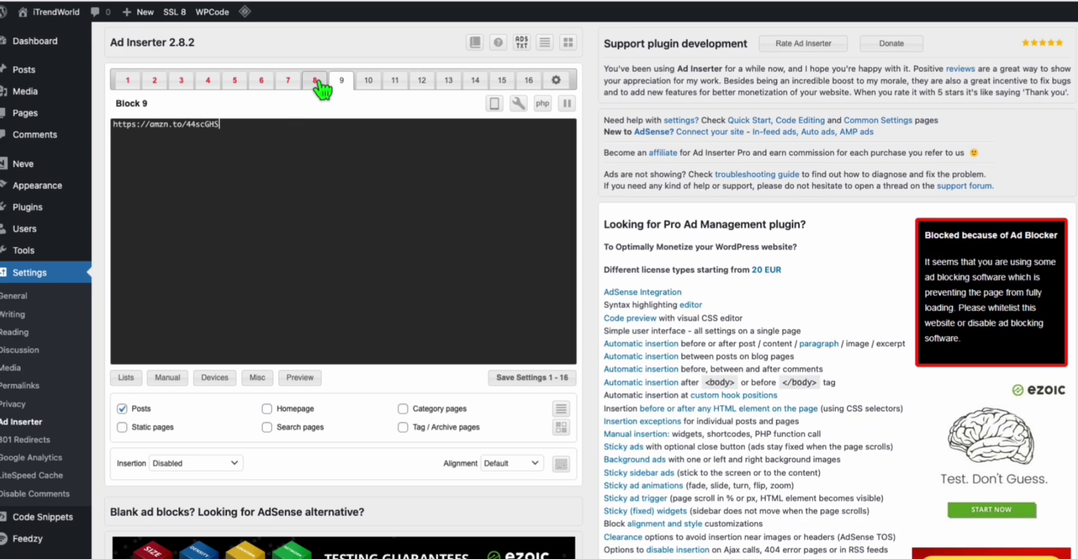
# Step: Copy the button code from Ad Inserter block 6 into block 9 and remove the bare Amazon link above it
pyautogui.click(244, 91)
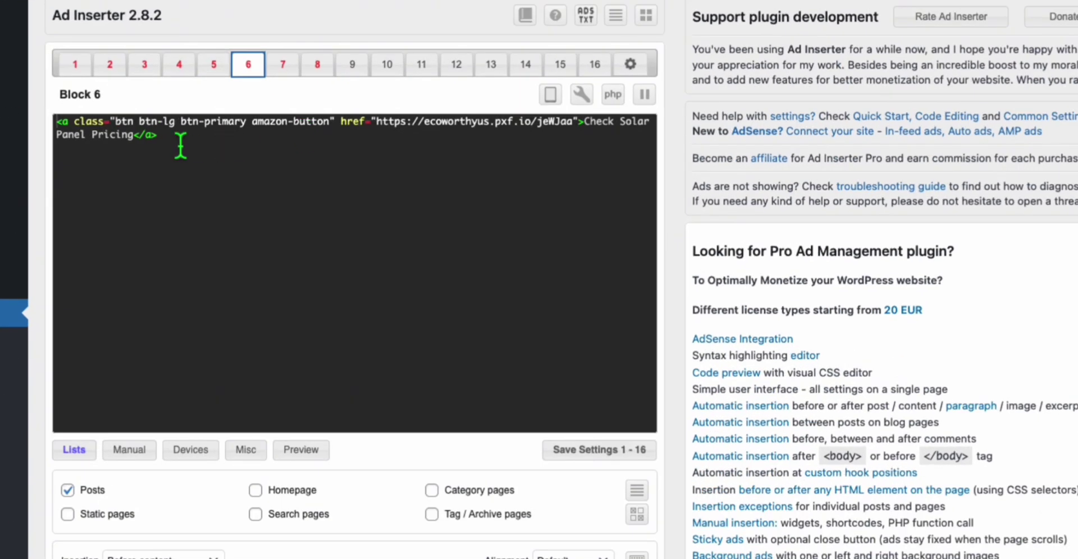
pyautogui.press('super+a')
pyautogui.rightClick(172, 141)
pyautogui.click(152, 207)
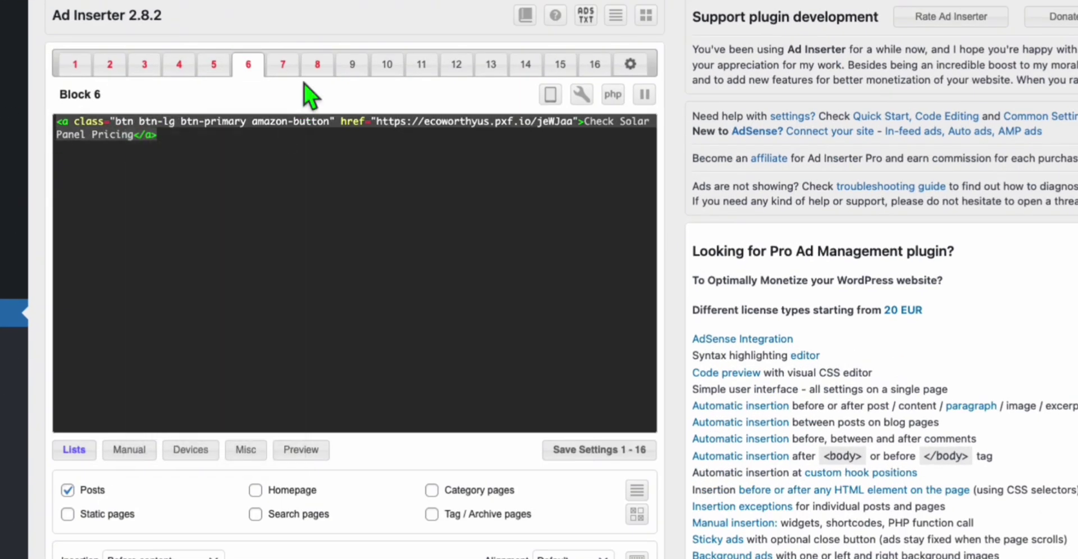
pyautogui.click(352, 64)
pyautogui.click(278, 138)
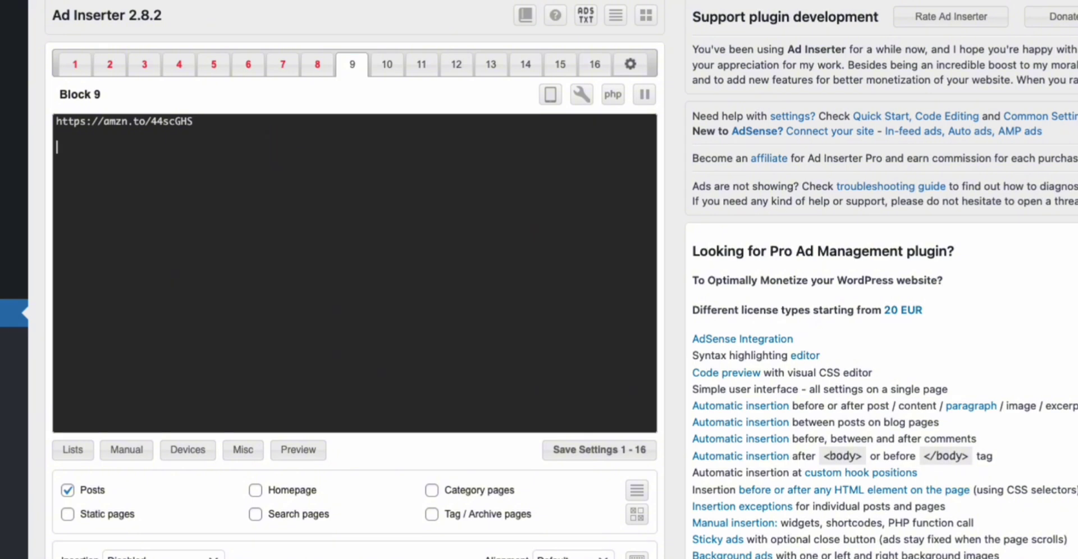
pyautogui.press('super+v')
pyautogui.moveTo(186, 122); pyautogui.dragTo(56, 123)
pyautogui.press('BackSpace')
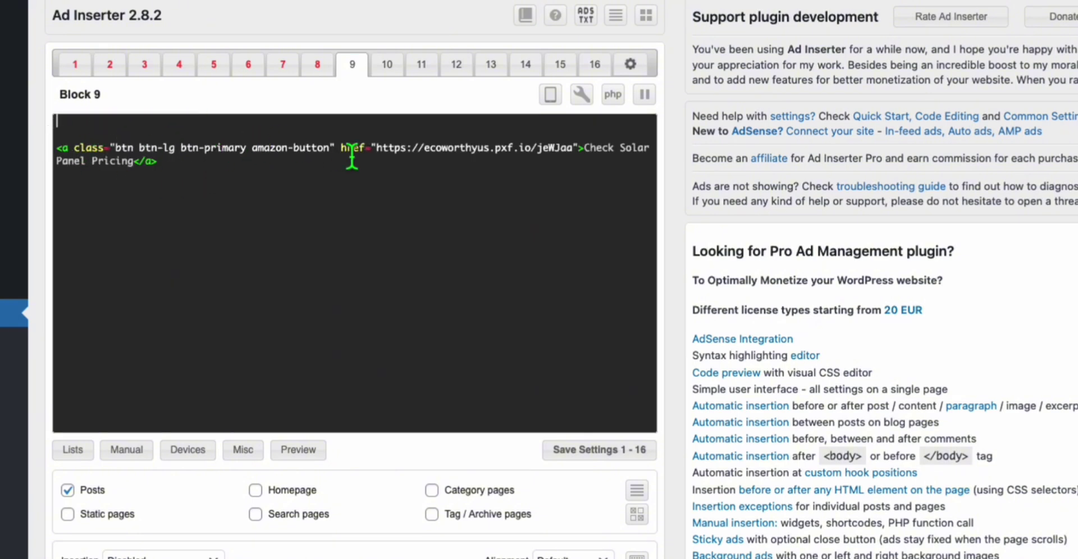
pyautogui.keyDown('shift'); pyautogui.click(572, 147); pyautogui.keyUp('shift')
pyautogui.press('super+v')
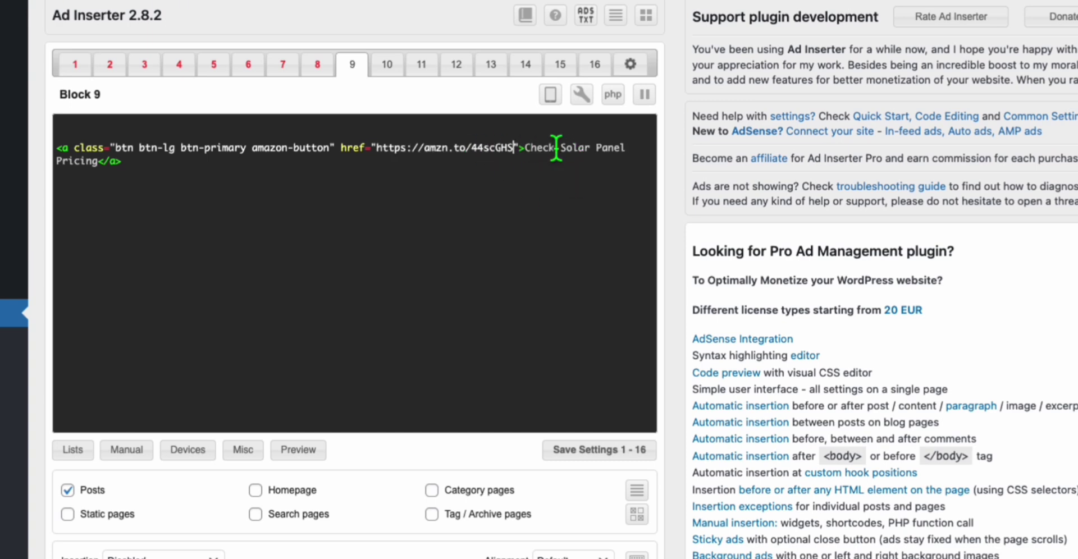
pyautogui.keyDown('shift'); pyautogui.click(623, 147); pyautogui.keyUp('shift')
pyautogui.write('Pricing on')
pyautogui.hotkey('shift', 'alt', 'Right')
pyautogui.write('Amazon')
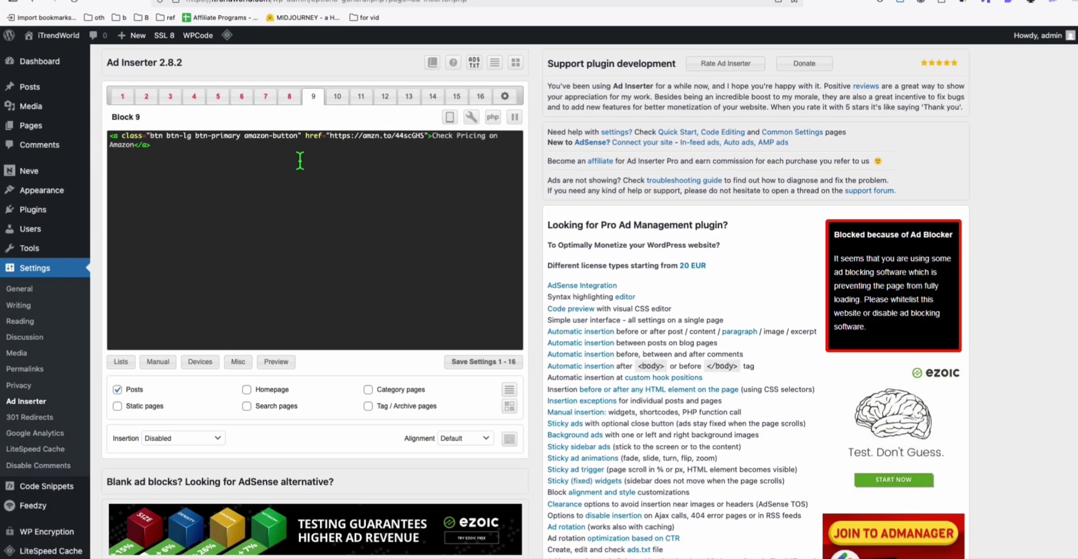
# Step: Add the best-cooker category to block 9's category list and make it a white list
pyautogui.scroll(-3, 290, 214)
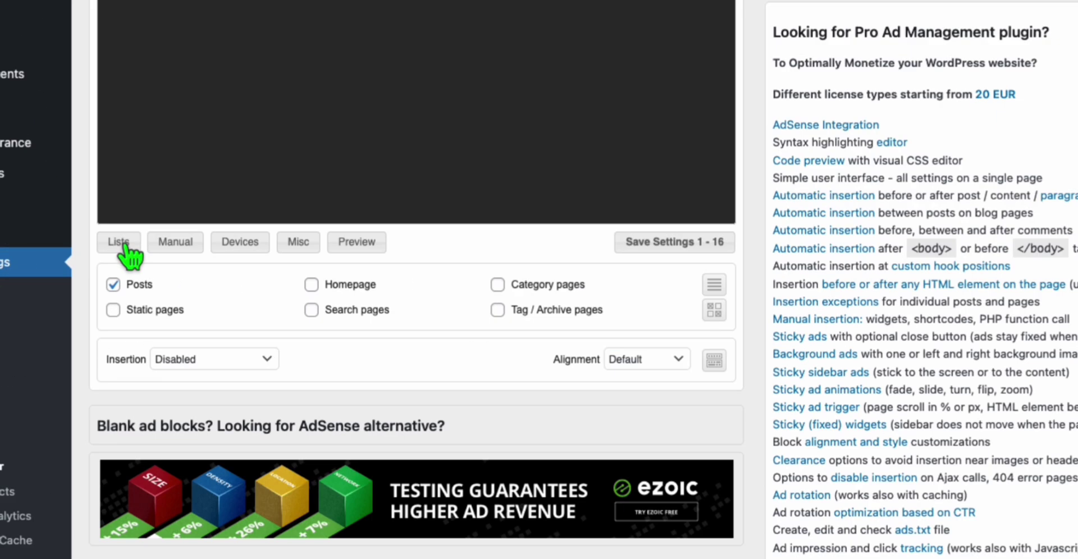
pyautogui.click(125, 245)
pyautogui.scroll(-2, 201, 291)
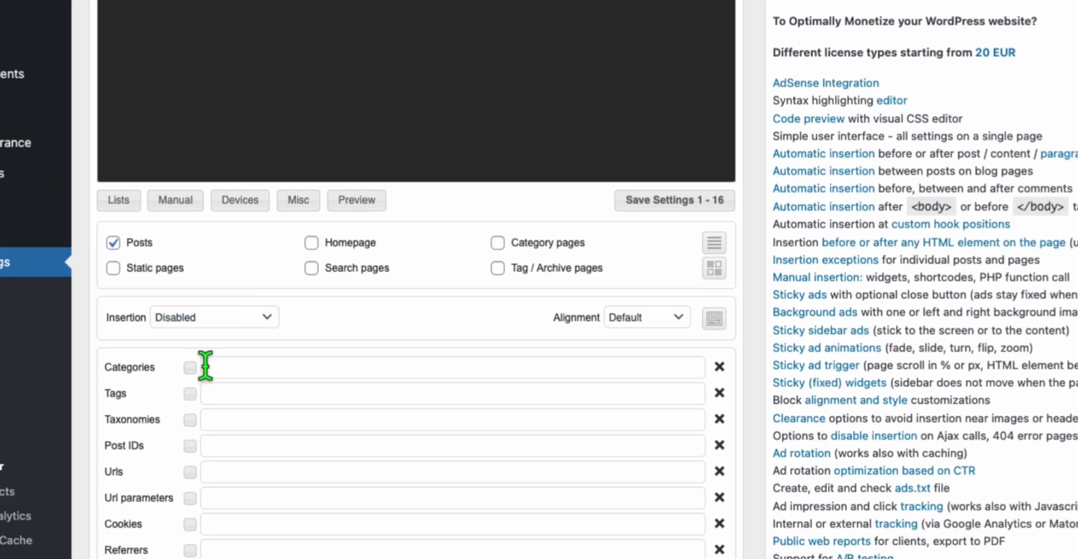
pyautogui.click(191, 367)
pyautogui.click(188, 413)
pyautogui.doubleClick(188, 415)
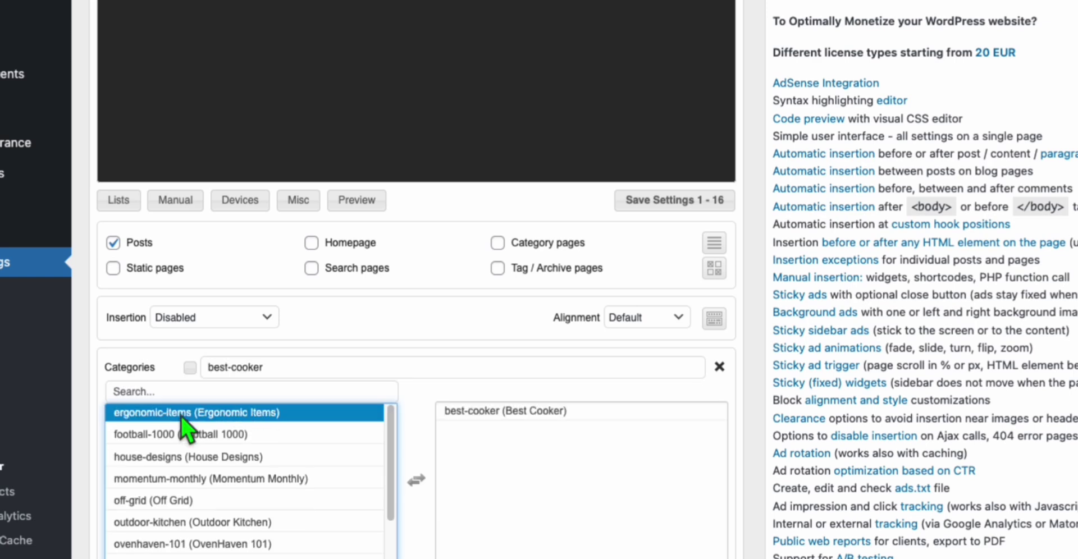
pyautogui.click(254, 396)
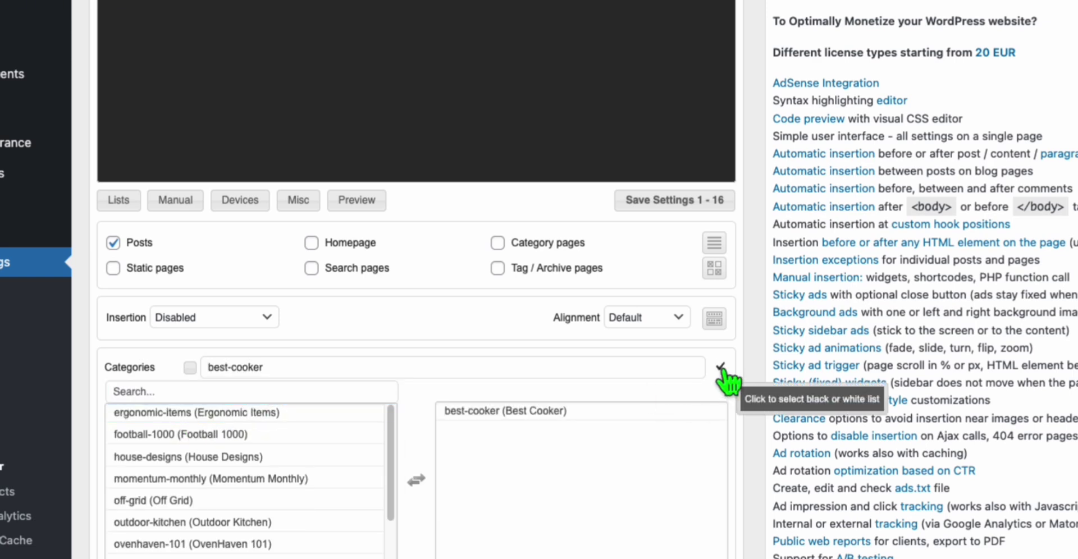
pyautogui.click(722, 368)
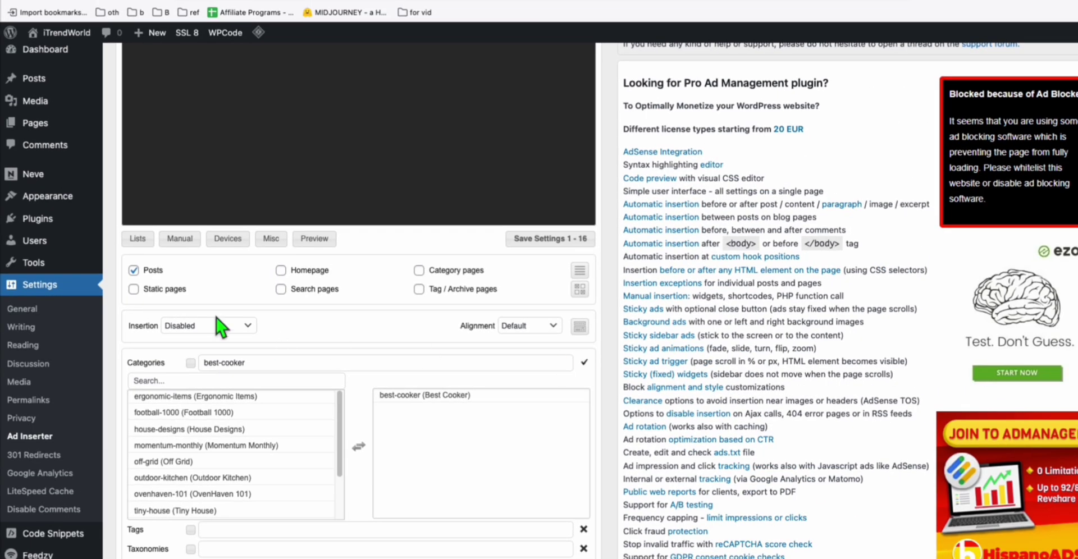
# Step: Set block 9's insertion to Before post and save the Ad Inserter settings
pyautogui.click(228, 317)
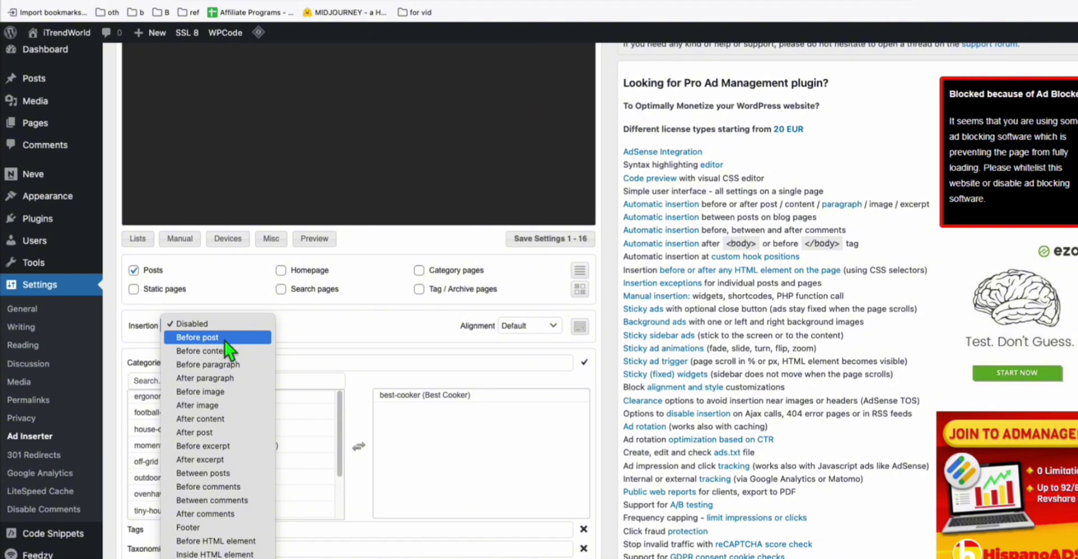
pyautogui.click(192, 339)
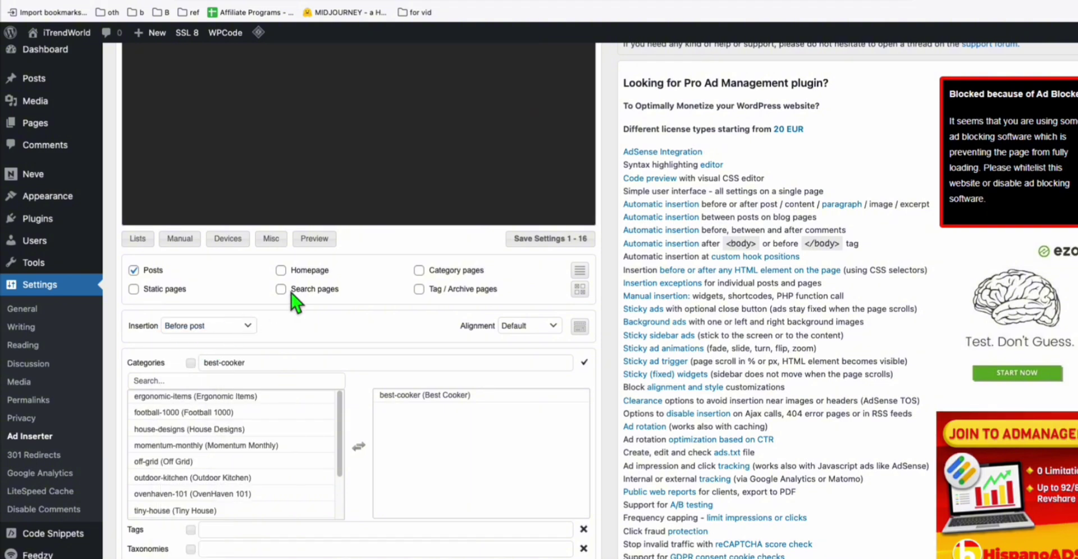
pyautogui.scroll(-6, 303, 298)
pyautogui.scroll(7, 533, 298)
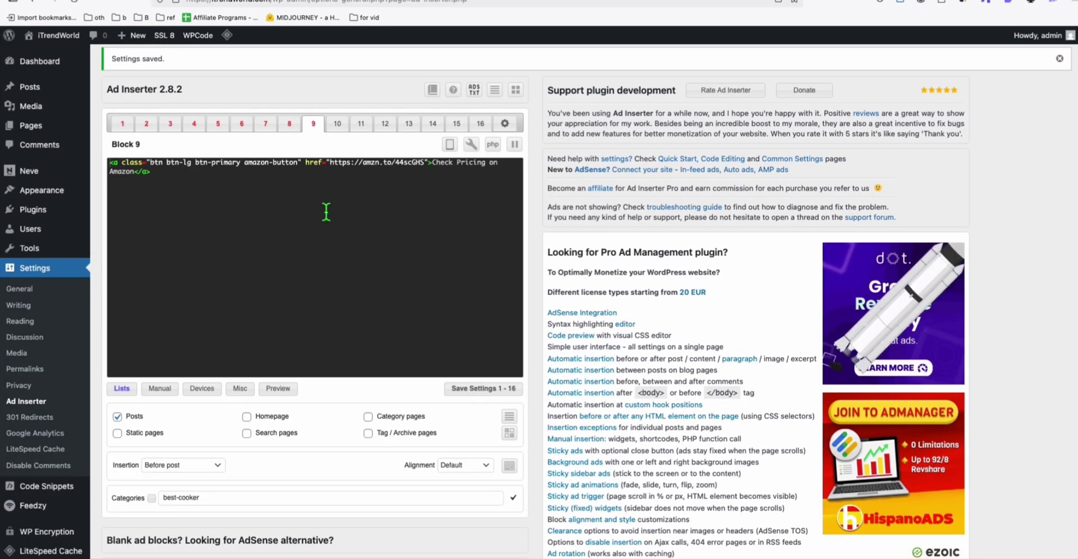
# Step: Copy the category parameter name from the API documentation and add it as a new body field key in Make's HTTP module 3
pyautogui.moveTo(45, 132)
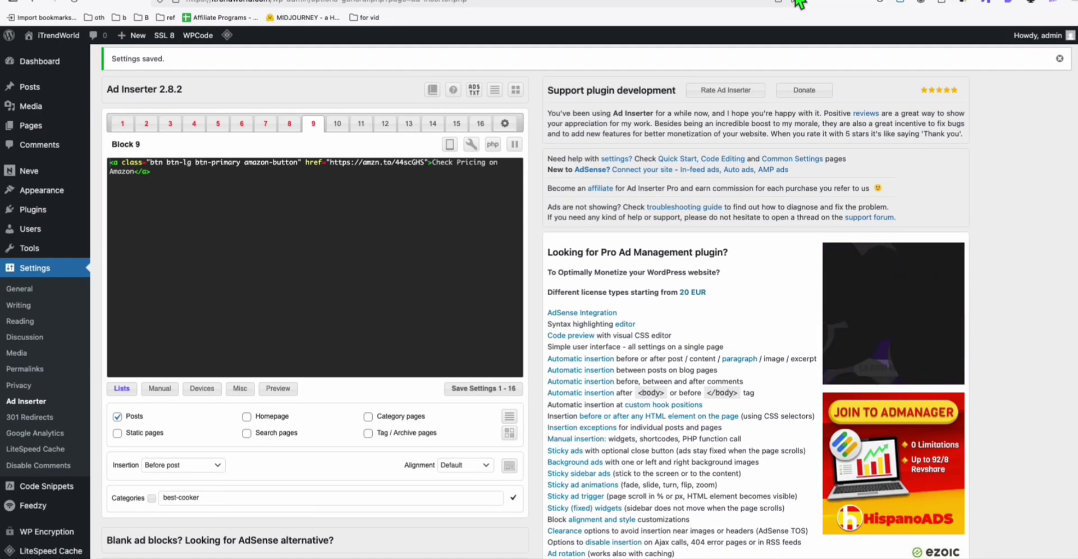
pyautogui.click(685, 1)
pyautogui.doubleClick(275, 332)
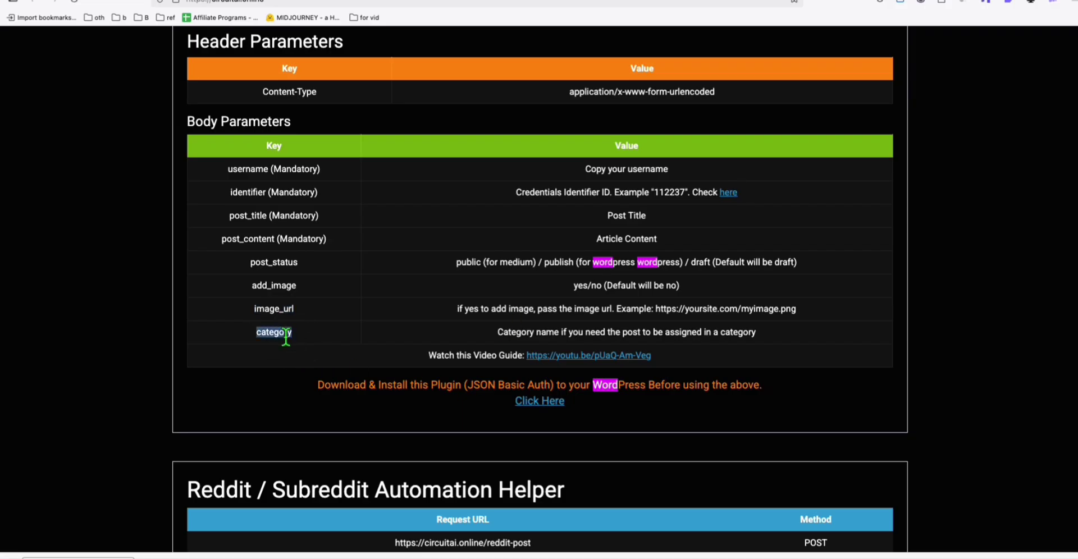
pyautogui.click(213, 2)
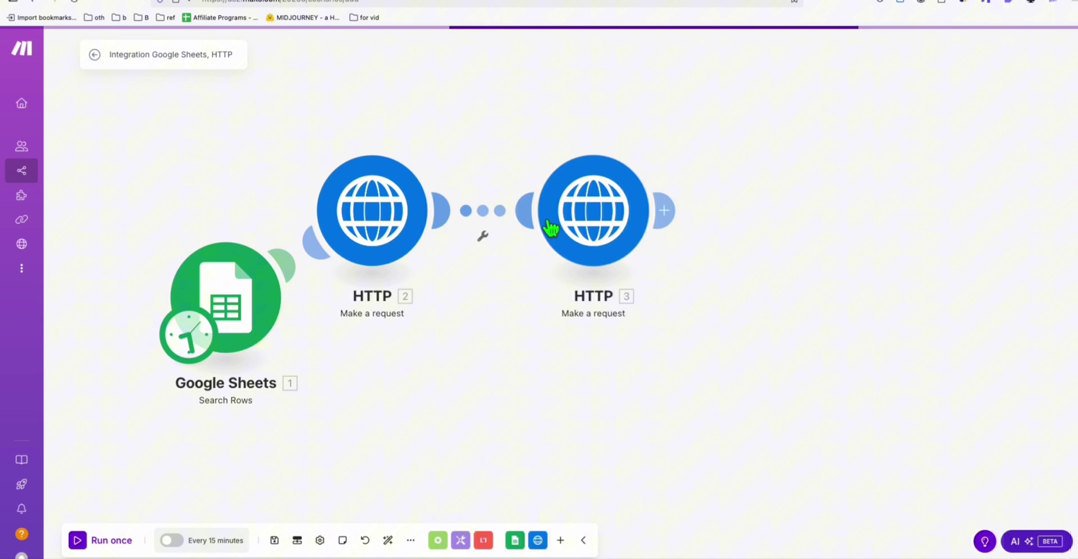
pyautogui.click(587, 219)
pyautogui.scroll(-1, 720, 301)
pyautogui.scroll(-12, 729, 312)
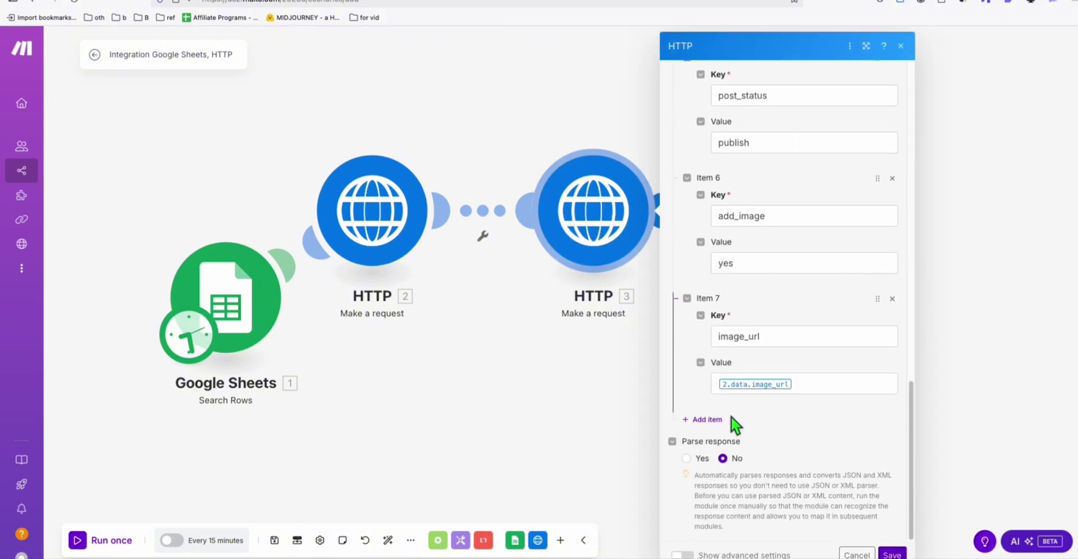
pyautogui.click(727, 419)
pyautogui.click(739, 452)
pyautogui.hotkey('ctrl', 'v')
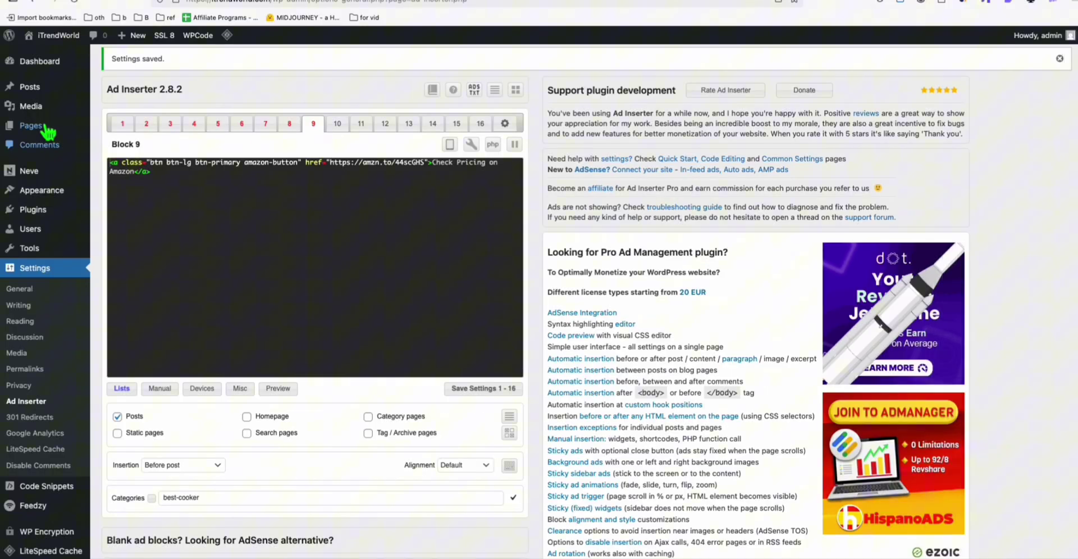
# Step: Copy the Best Cooker category name from WordPress into the category field's value in HTTP module 3 and save the module
pyautogui.moveTo(34, 86)
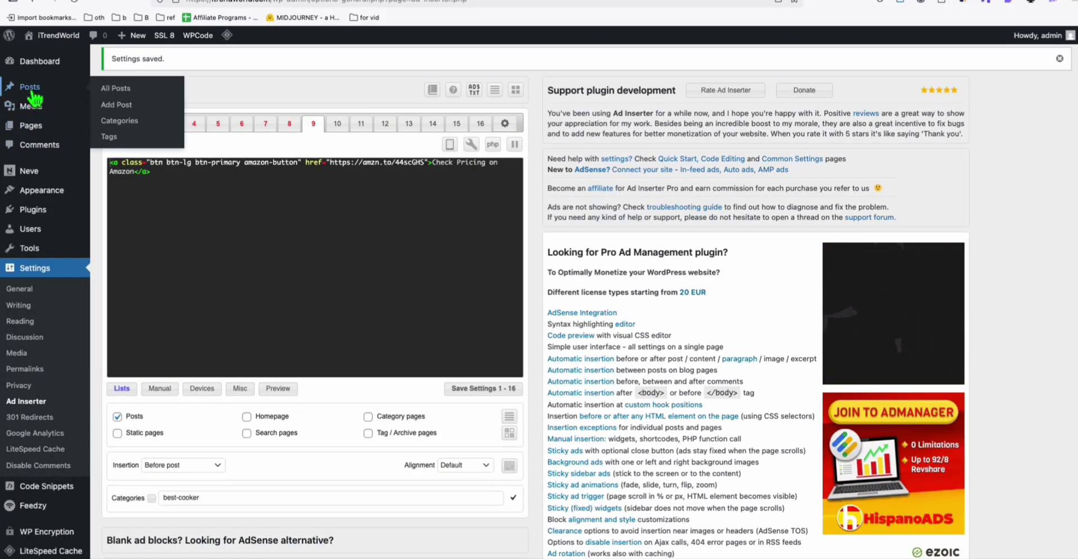
pyautogui.click(116, 119)
pyautogui.moveTo(517, 163); pyautogui.dragTo(469, 163)
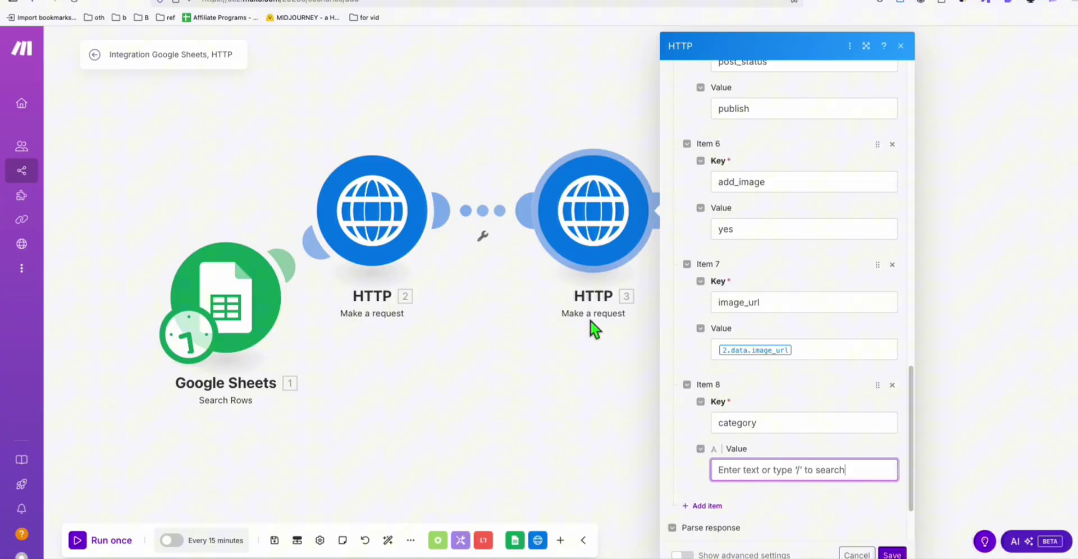
pyautogui.click(753, 472)
pyautogui.write('Best Cooker')
pyautogui.click(462, 301)
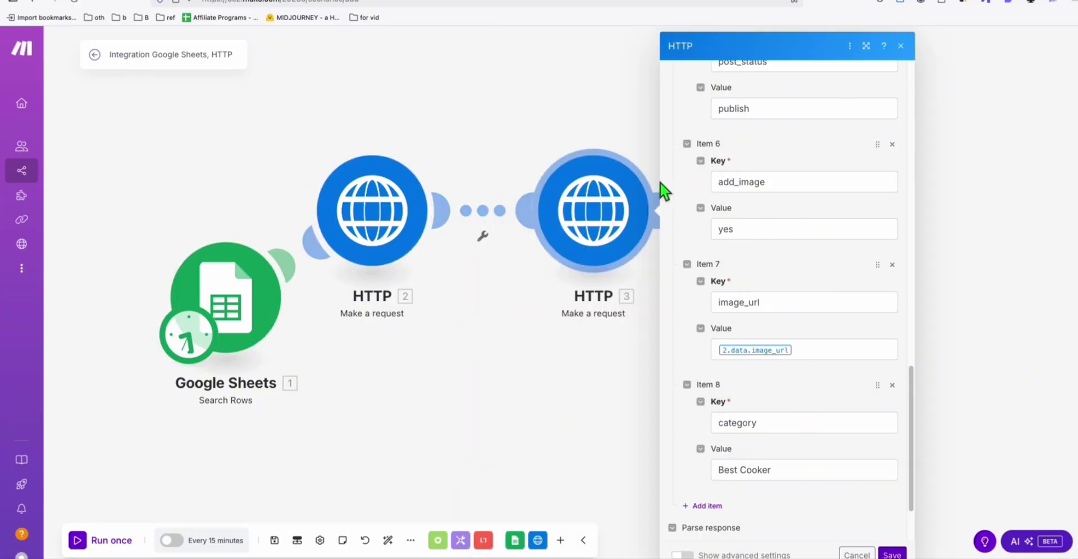
pyautogui.scroll(-3, 762, 261)
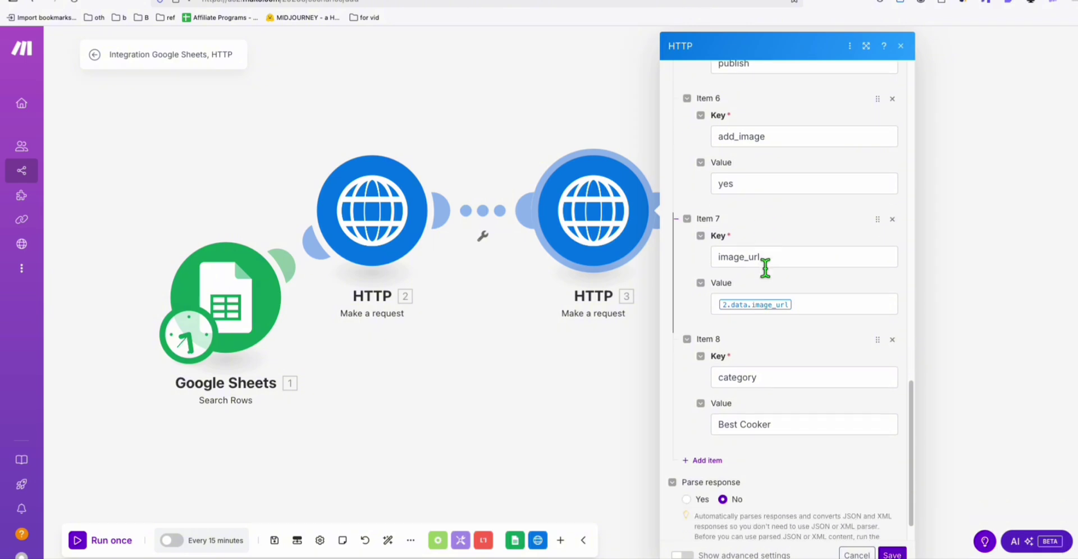
pyautogui.click(892, 555)
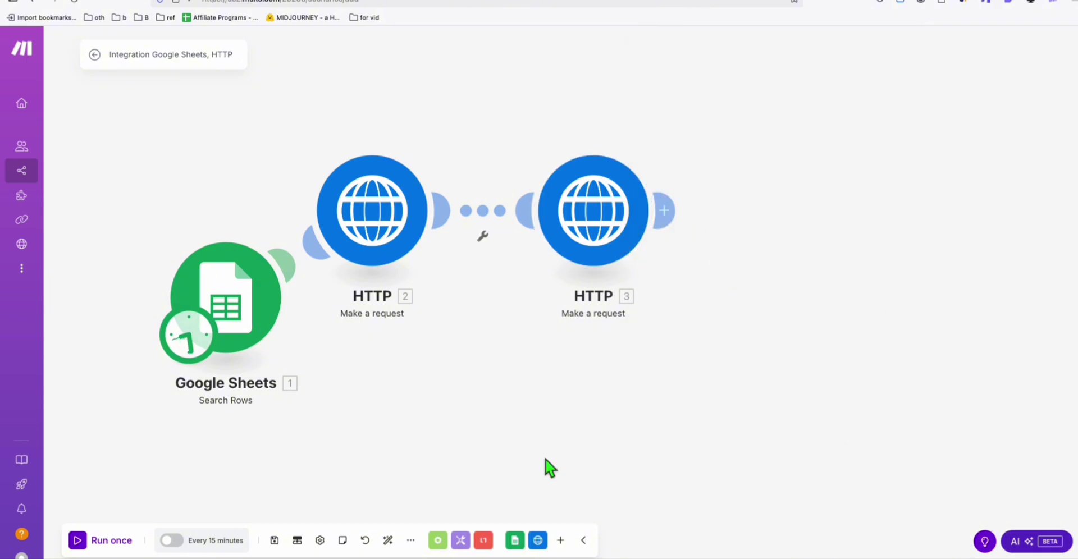
# Step: Enable Parse response in HTTP module 2, check the data placeholders in the notes file, and save the module
pyautogui.click(382, 216)
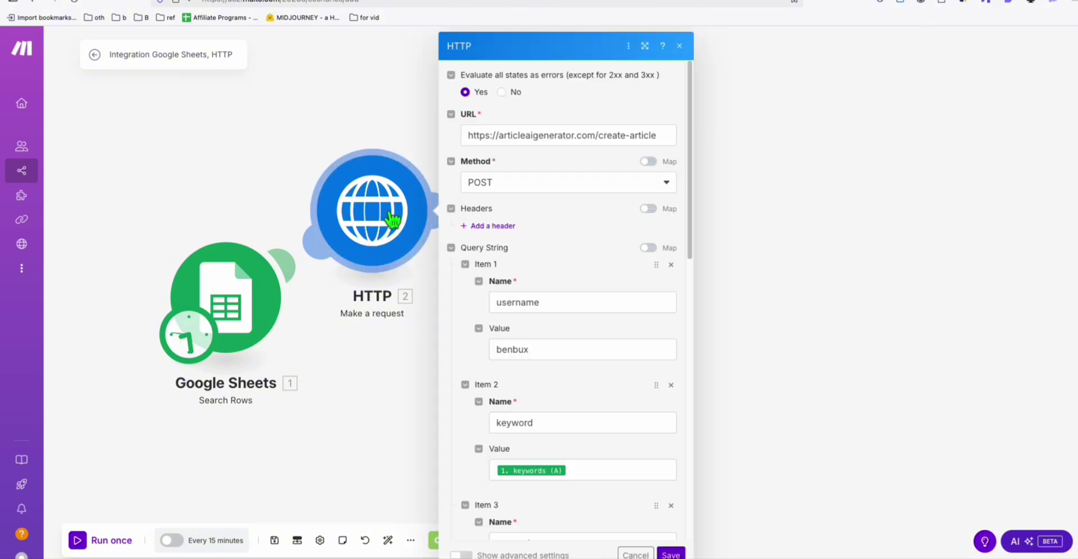
pyautogui.scroll(-10, 505, 248)
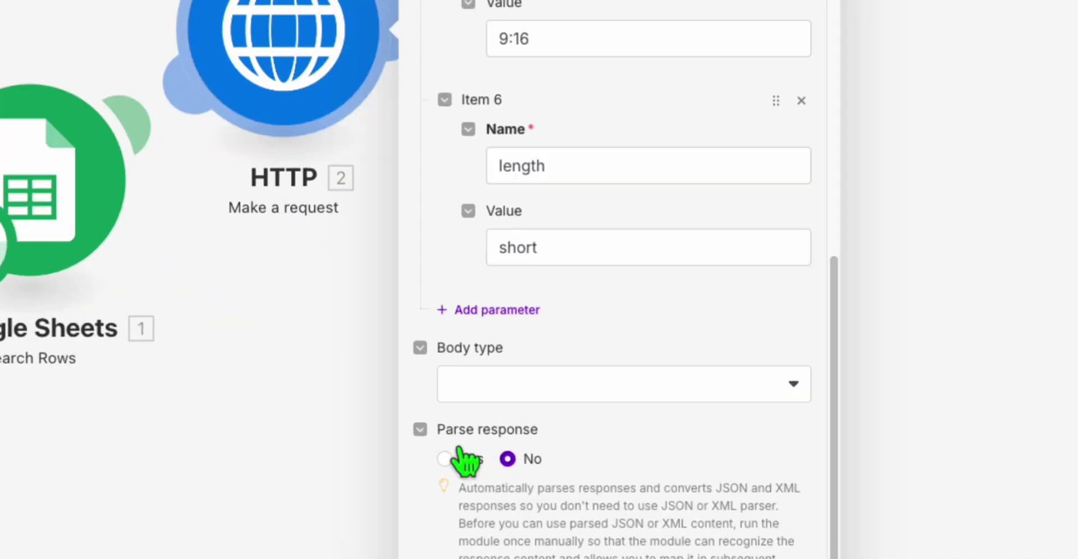
pyautogui.click(465, 458)
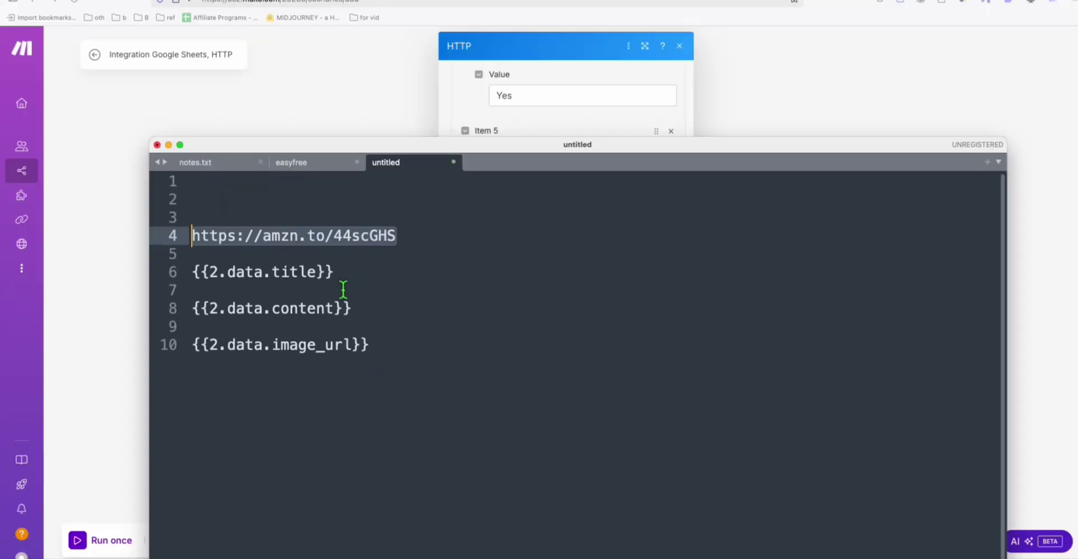
pyautogui.moveTo(338, 274); pyautogui.dragTo(193, 272)
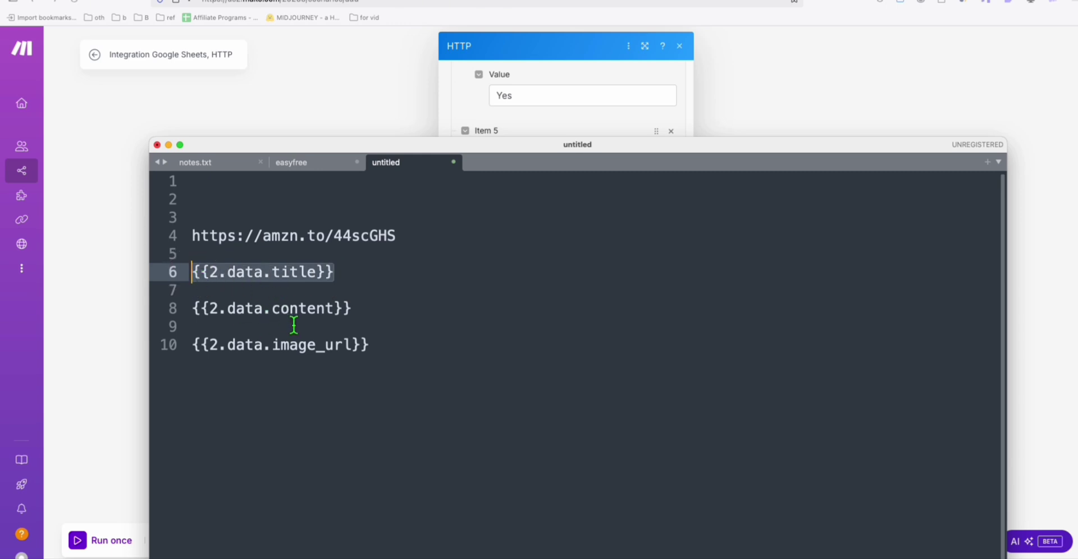
pyautogui.click(544, 42)
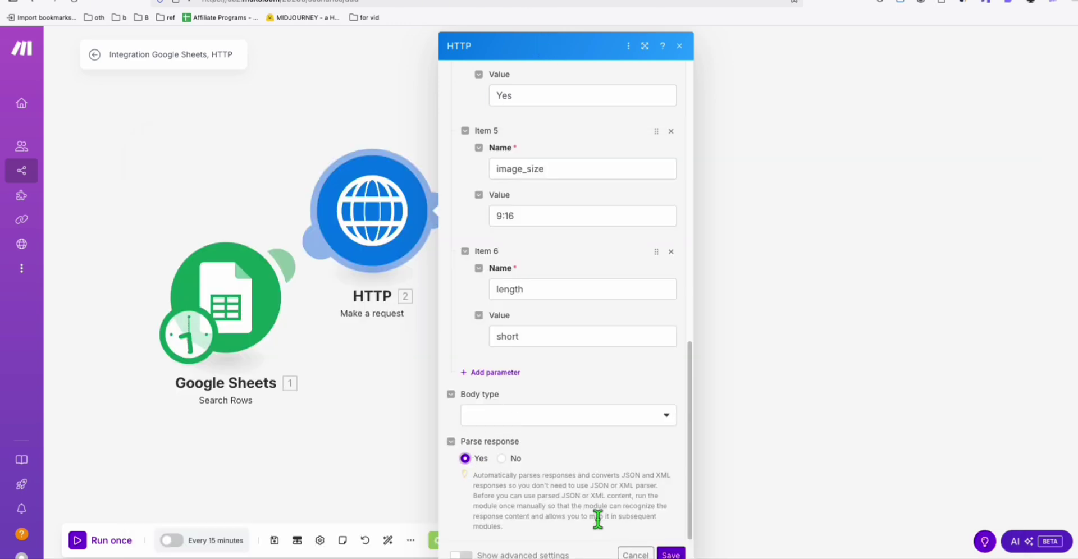
pyautogui.click(676, 554)
# Step: Rearrange the canvas so HTTP module 2 sits higher and HTTP module 3 sits lower
pyautogui.moveTo(601, 234); pyautogui.dragTo(589, 300)
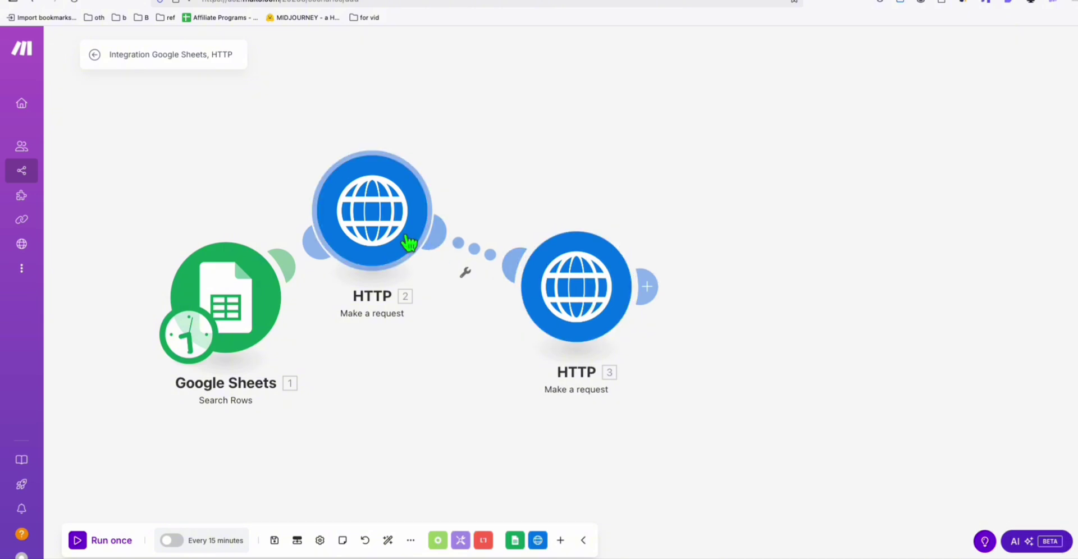
pyautogui.moveTo(409, 240); pyautogui.dragTo(399, 167)
pyautogui.moveTo(575, 287); pyautogui.dragTo(543, 308)
# Step: Add a Pinterest Create a Pin module after HTTP module 3 and set its board to Best Cooker
pyautogui.click(609, 311)
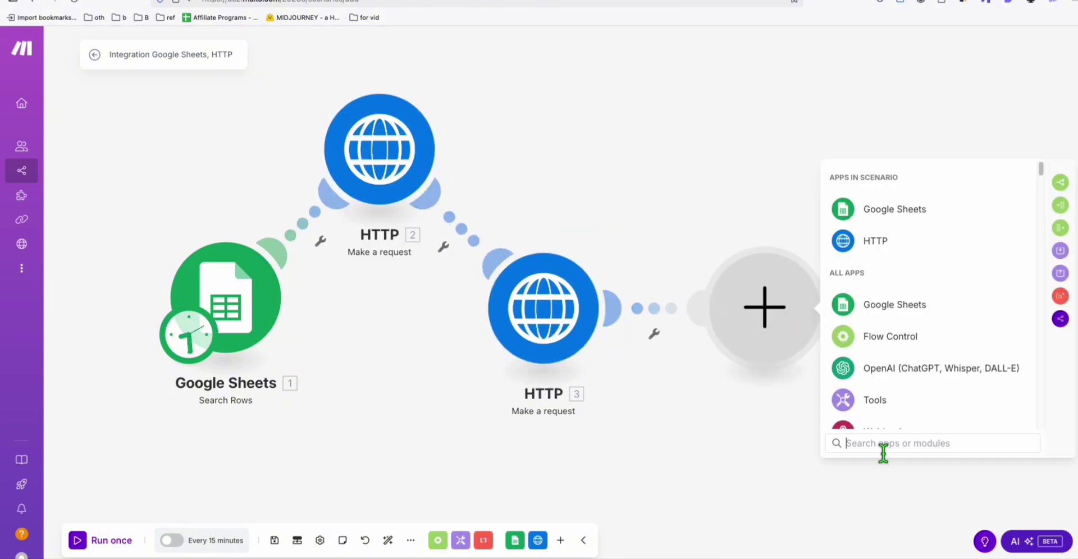
pyautogui.write('pinte')
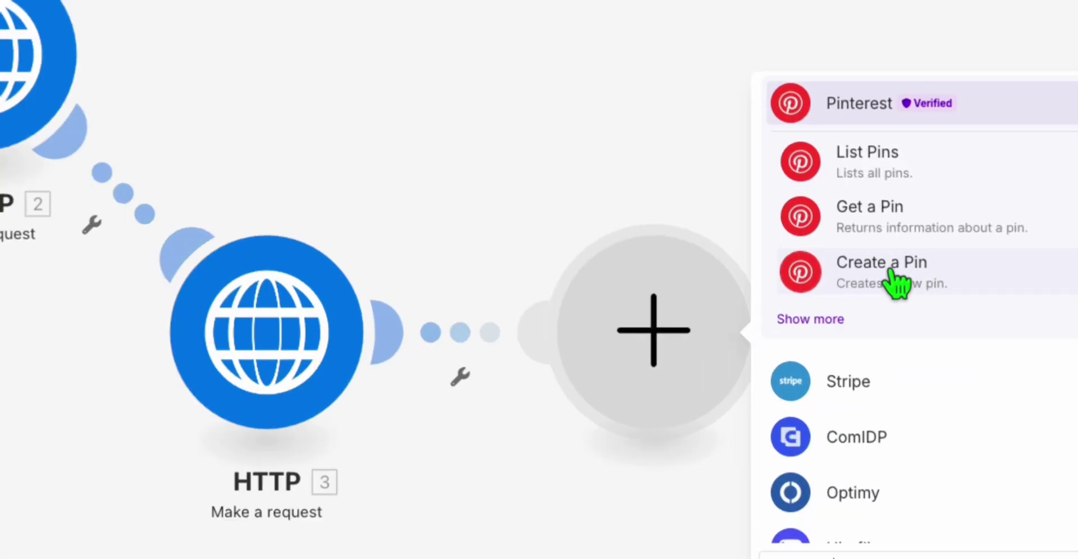
pyautogui.click(892, 273)
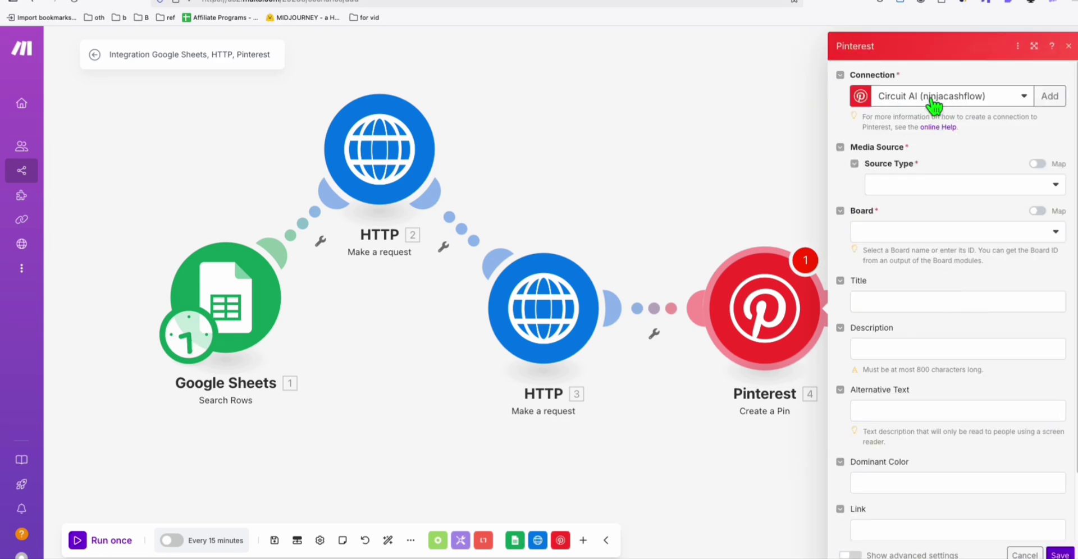
pyautogui.click(915, 236)
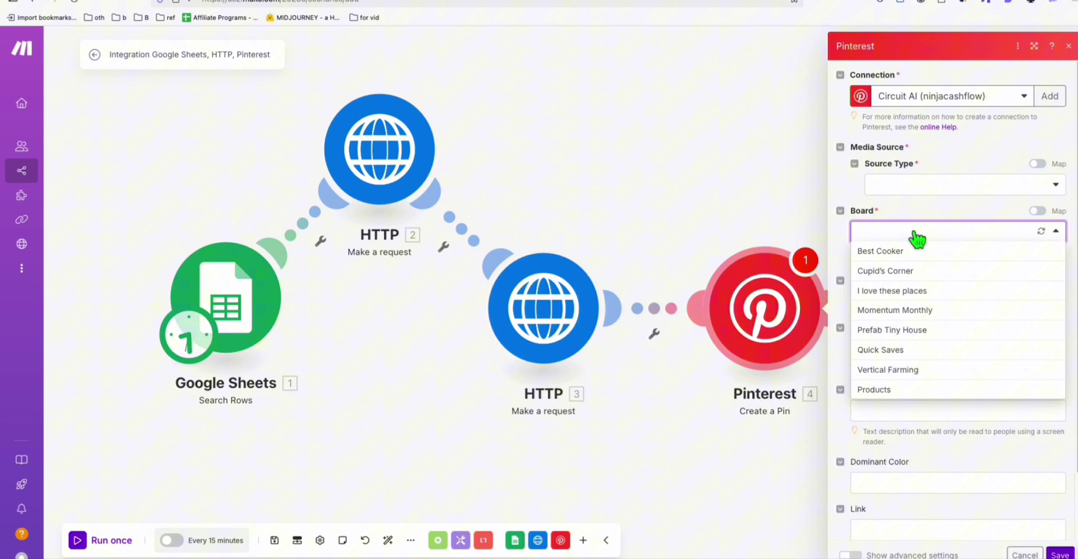
pyautogui.click(890, 253)
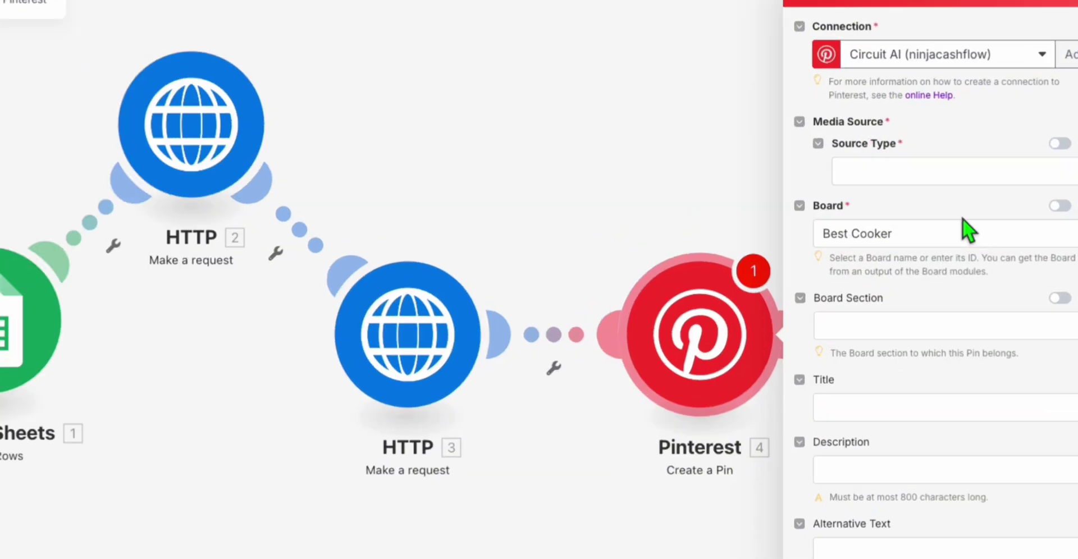
# Step: Set the pin's media source type to Image URL and copy {{2.data.image_url}} from the notes file into the image URL
pyautogui.click(913, 185)
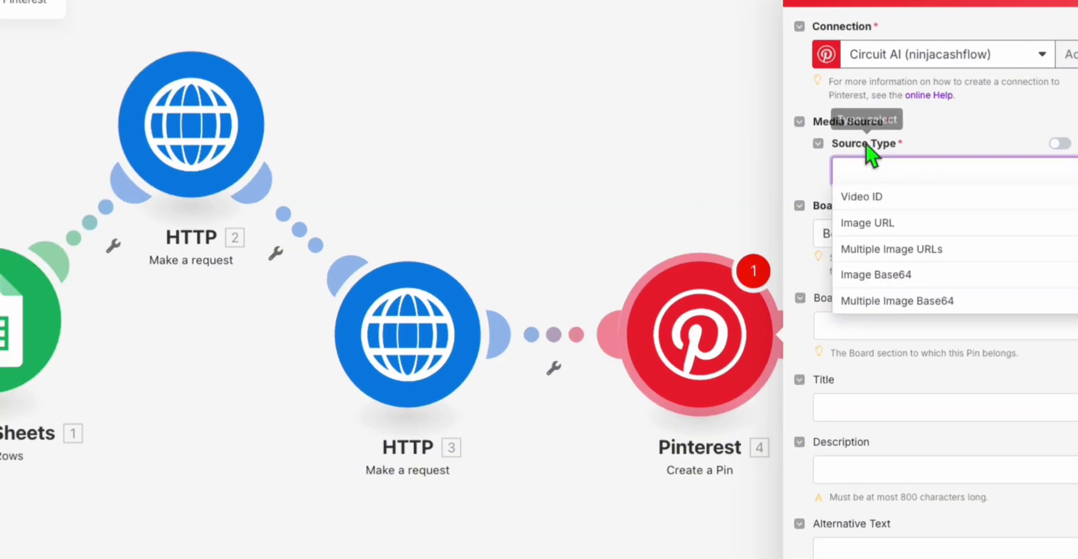
pyautogui.click(883, 223)
pyautogui.click(904, 231)
pyautogui.press('super+Tab')
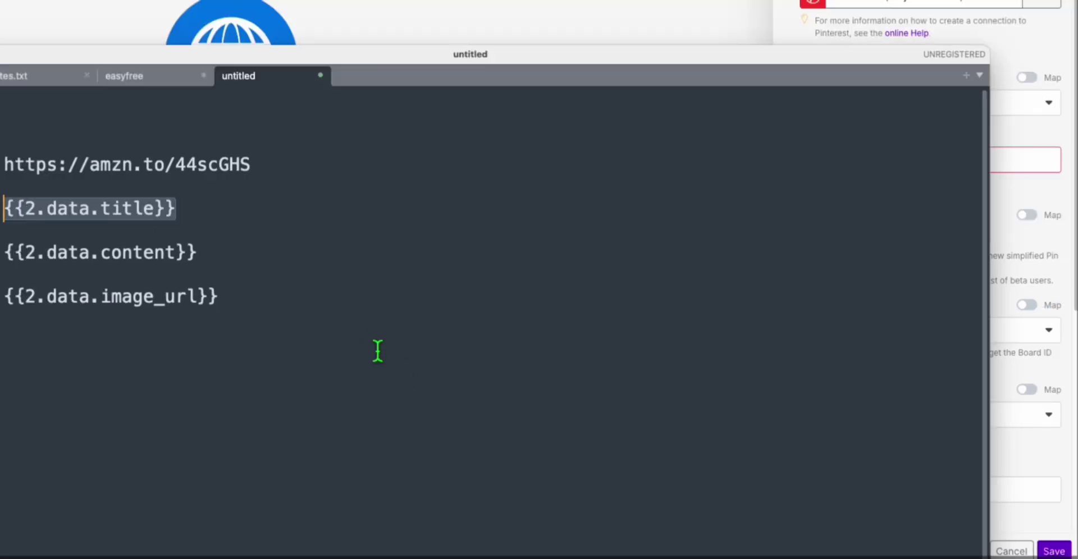
pyautogui.tripleClick(226, 353)
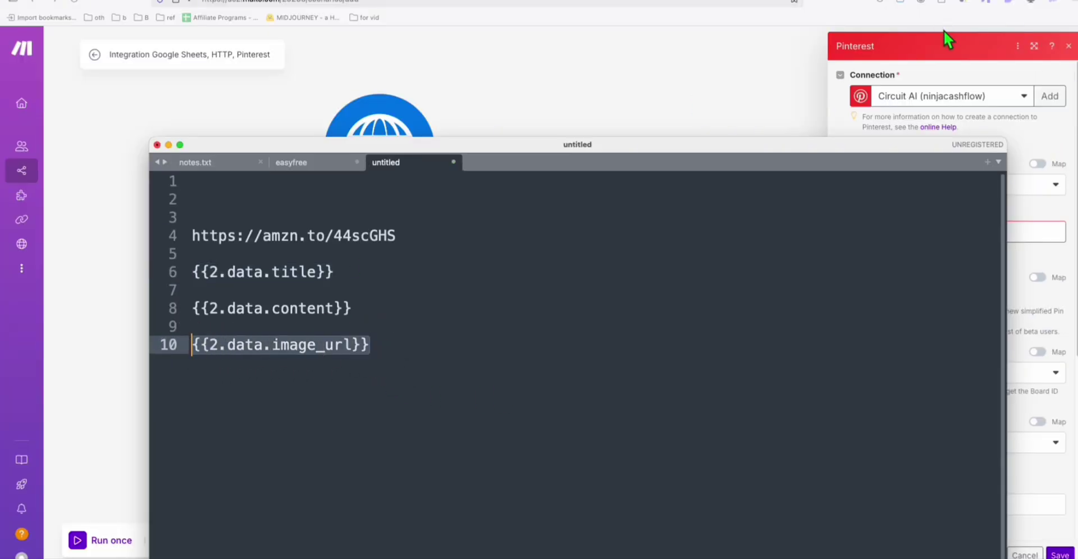
pyautogui.press('super+c')
pyautogui.press('super+Tab')
pyautogui.press('super+v')
pyautogui.click(961, 216)
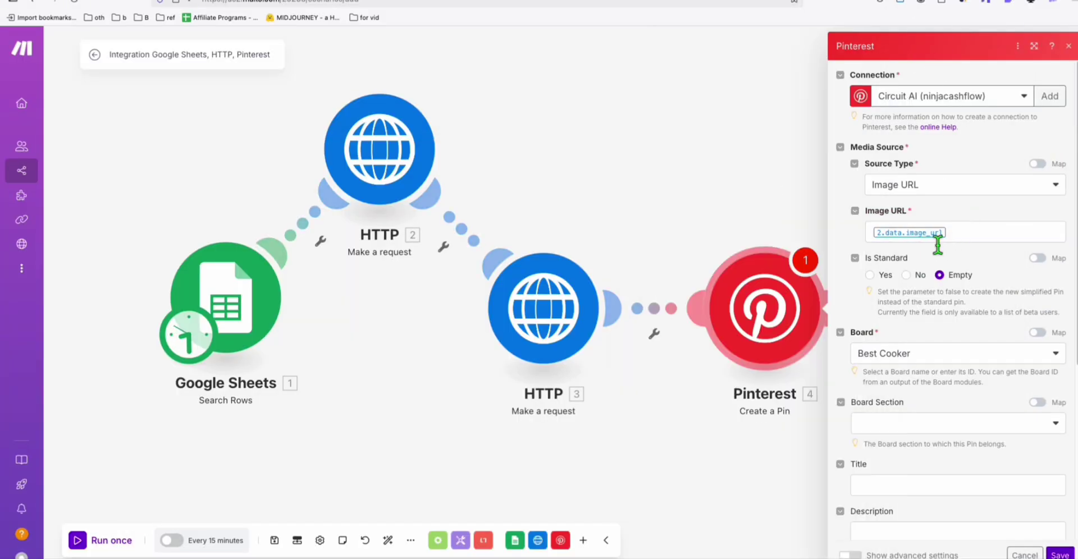
# Step: Copy {{2.data.title}} from the notes file into both the pin's title and its description
pyautogui.scroll(-3, 935, 224)
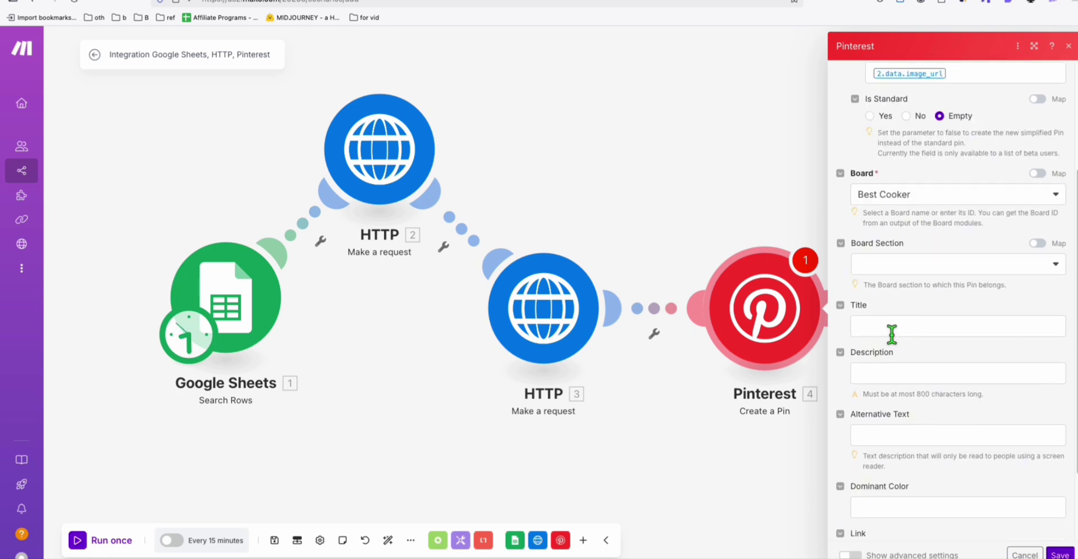
pyautogui.press('super+Tab')
pyautogui.moveTo(334, 272); pyautogui.dragTo(181, 288)
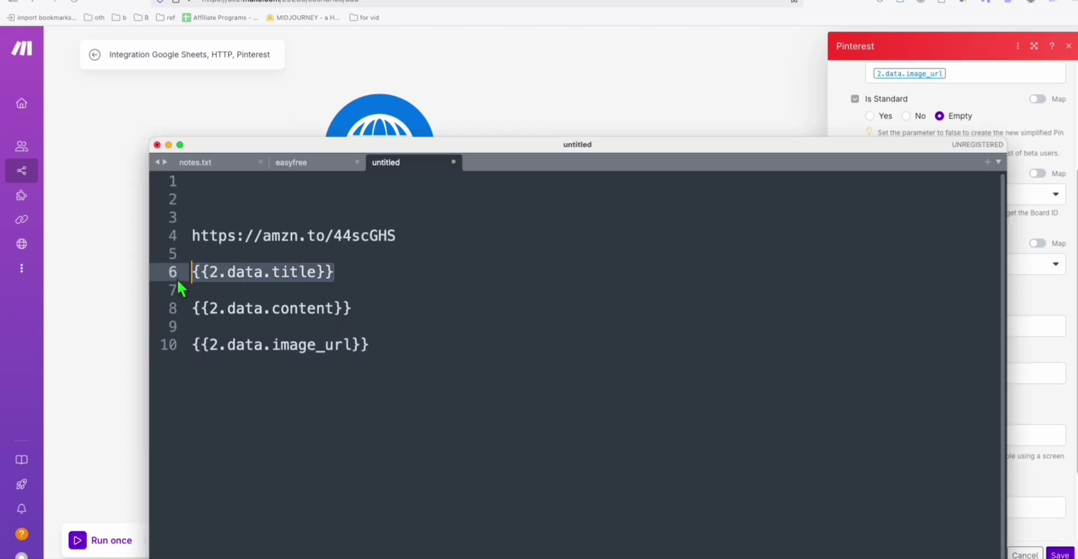
pyautogui.press('super+c')
pyautogui.press('super+Tab')
pyautogui.click(942, 327)
pyautogui.press('super+v')
pyautogui.click(935, 373)
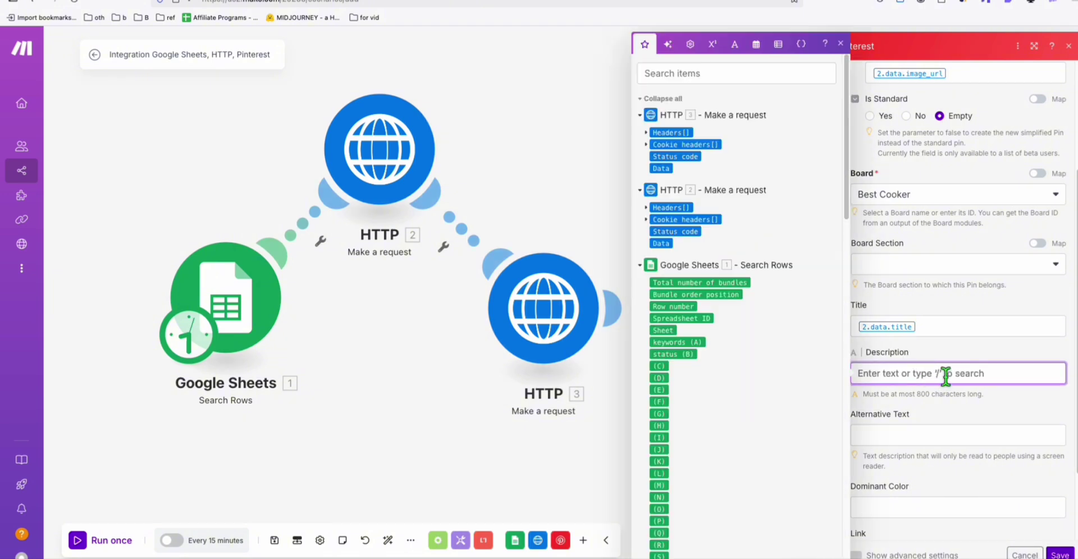
pyautogui.press('super+v')
pyautogui.scroll(-1, 941, 275)
pyautogui.scroll(2, 943, 280)
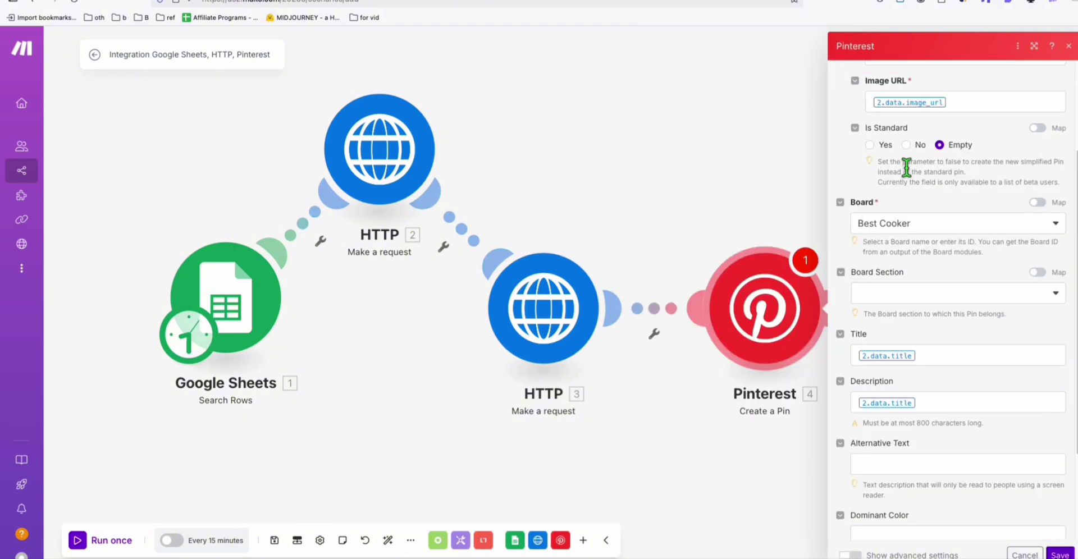
# Step: Save the Pinterest module, move it higher on the canvas, and move HTTP module 3 lower
pyautogui.click(1061, 555)
pyautogui.moveTo(776, 325); pyautogui.dragTo(716, 212)
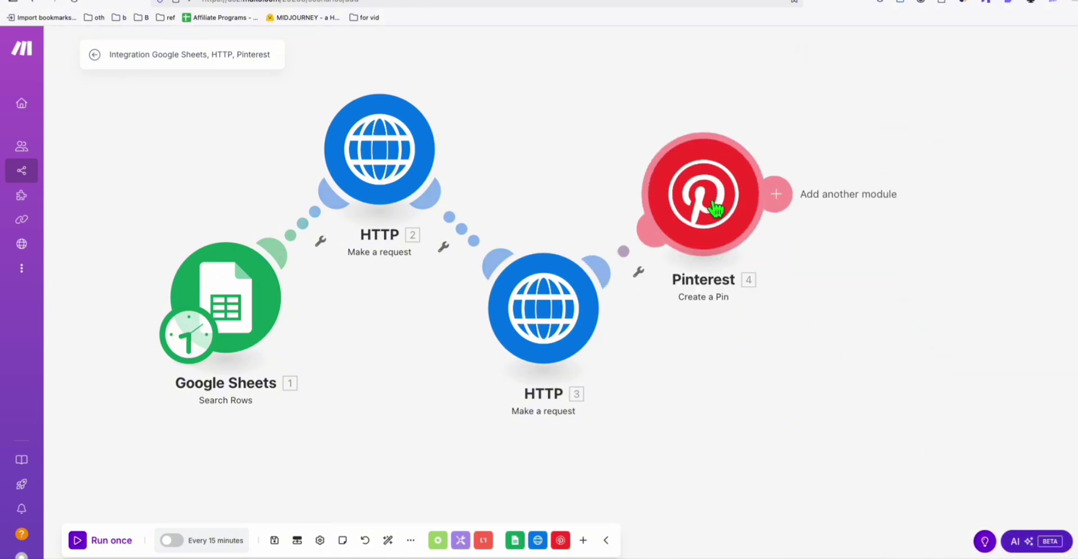
pyautogui.moveTo(565, 330); pyautogui.dragTo(525, 364)
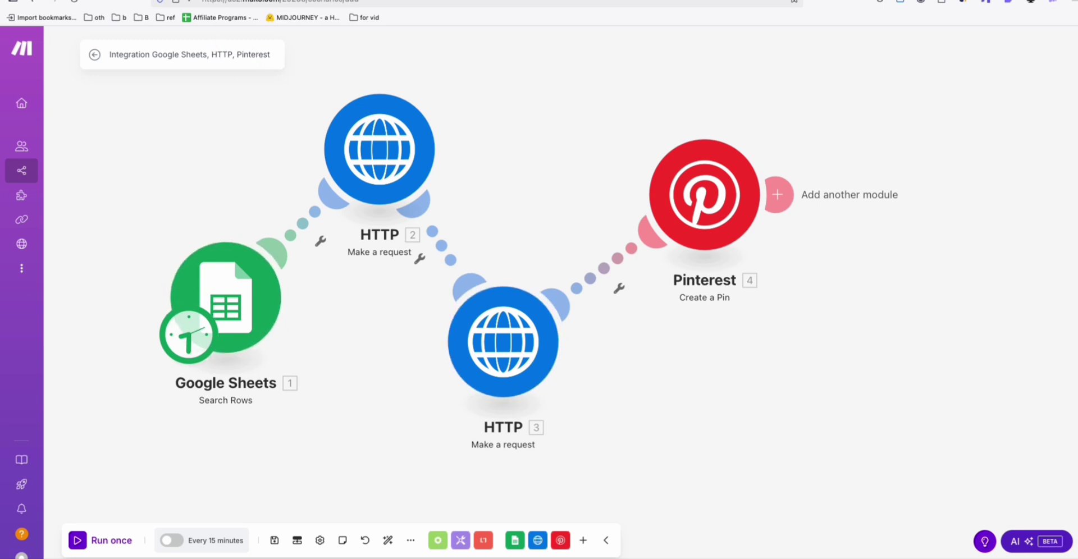
# Step: Review the keywords and their status values in the Food Steamer spreadsheet, comparing them with the Make scenario
pyautogui.click(517, 2)
pyautogui.click(57, 180)
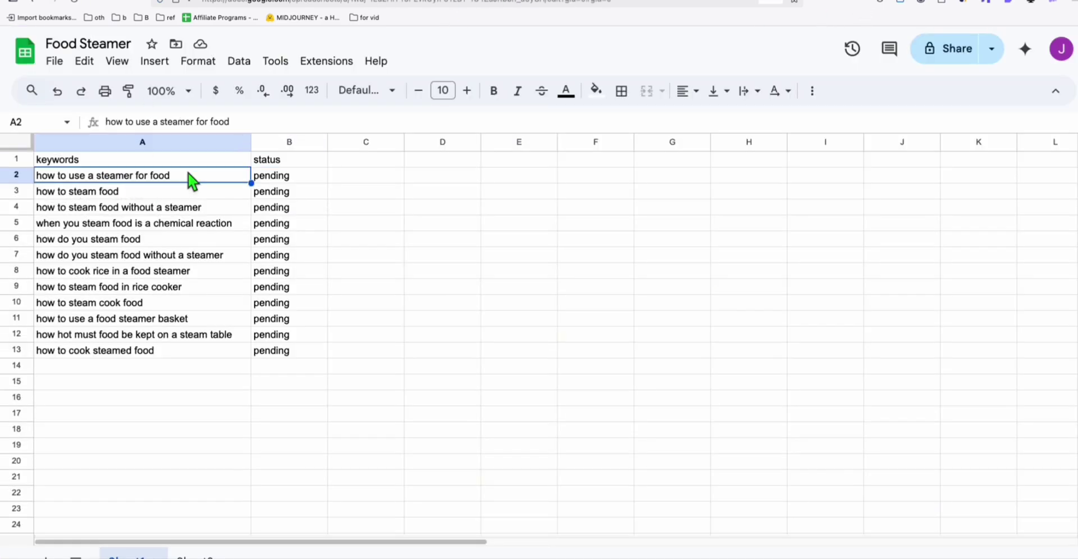
pyautogui.click(561, 1)
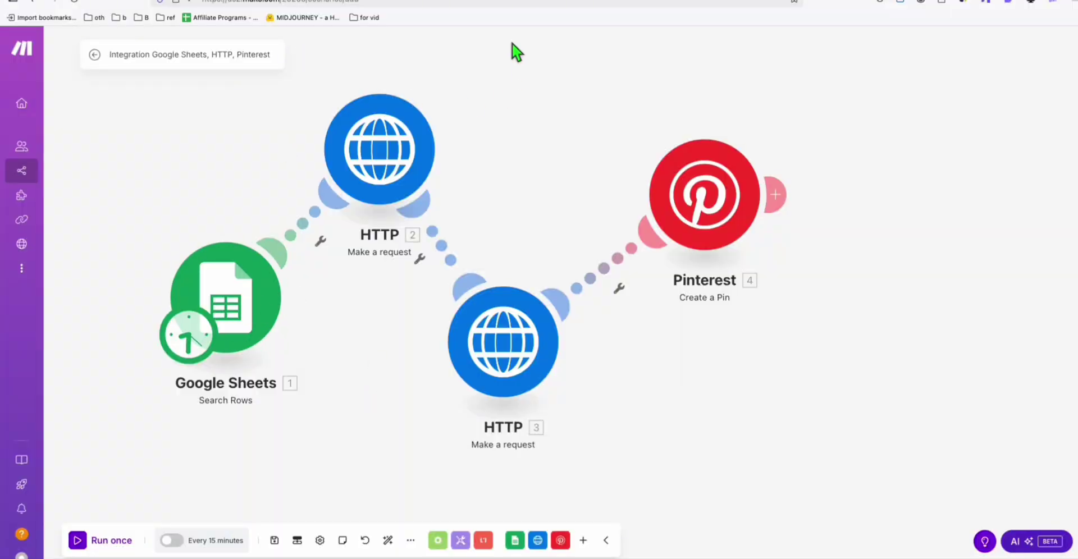
pyautogui.click(512, 2)
pyautogui.click(275, 178)
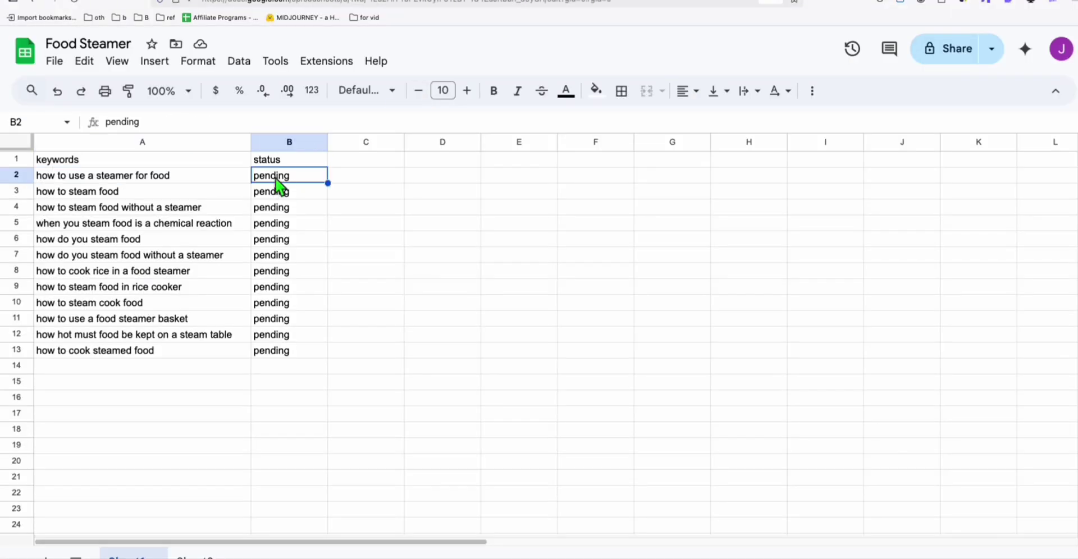
pyautogui.click(211, 2)
pyautogui.click(508, 1)
pyautogui.click(101, 194)
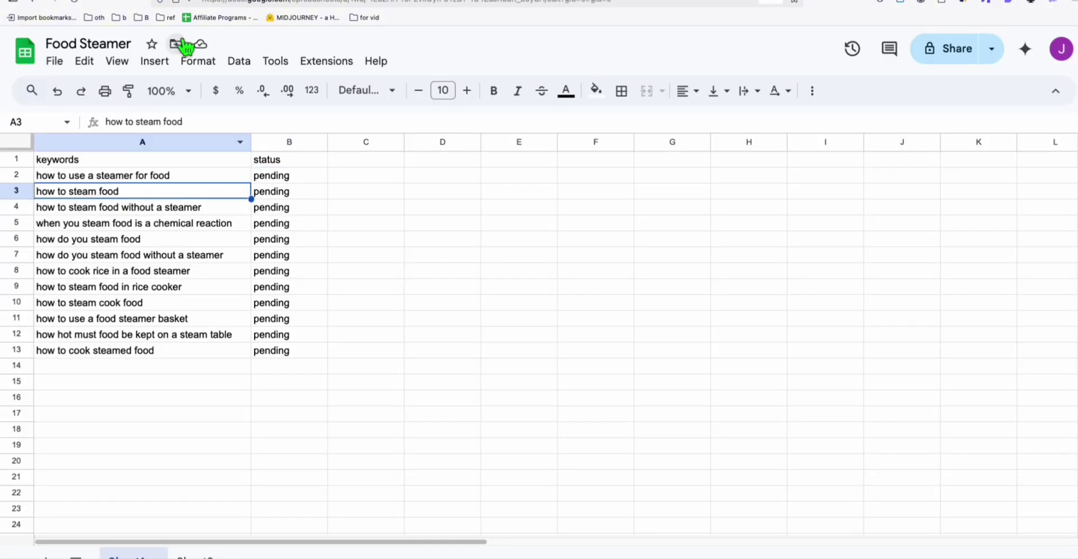
pyautogui.click(211, 2)
# Step: Move the Pinterest module closer to HTTP module 3 and add a Google Sheets Update a Row module after it
pyautogui.moveTo(686, 217); pyautogui.dragTo(614, 181)
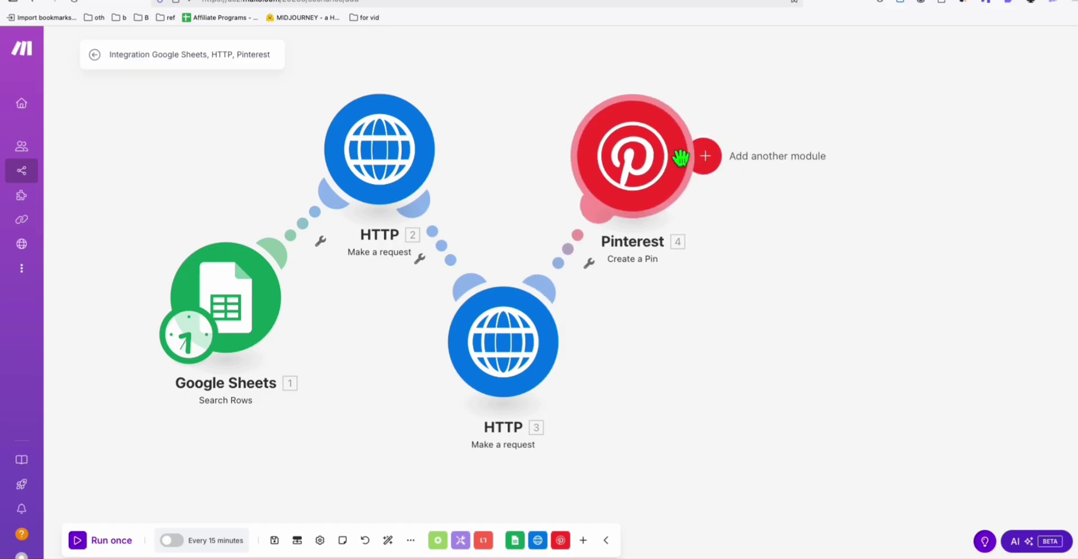
pyautogui.click(707, 160)
pyautogui.click(889, 81)
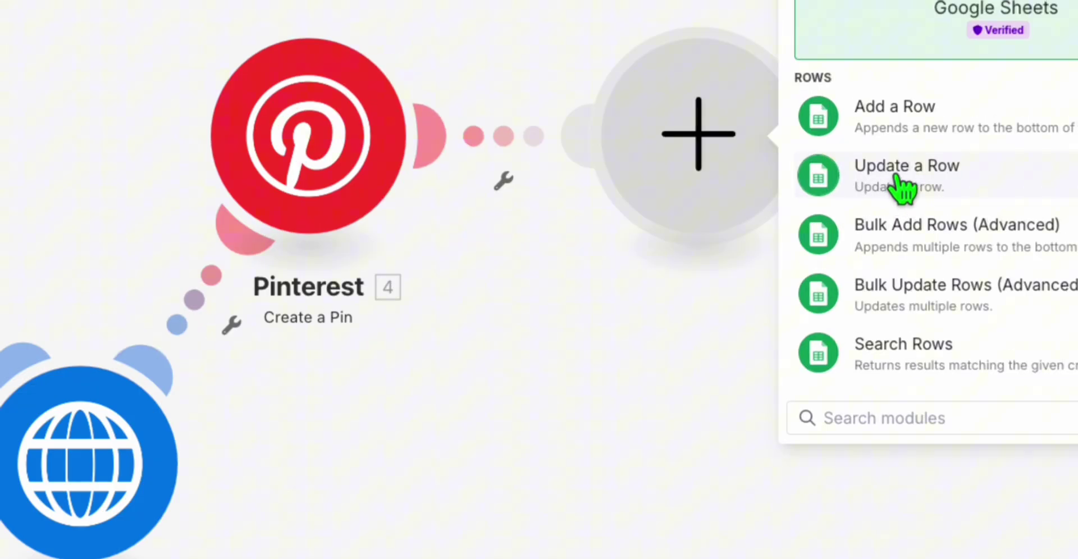
pyautogui.click(895, 177)
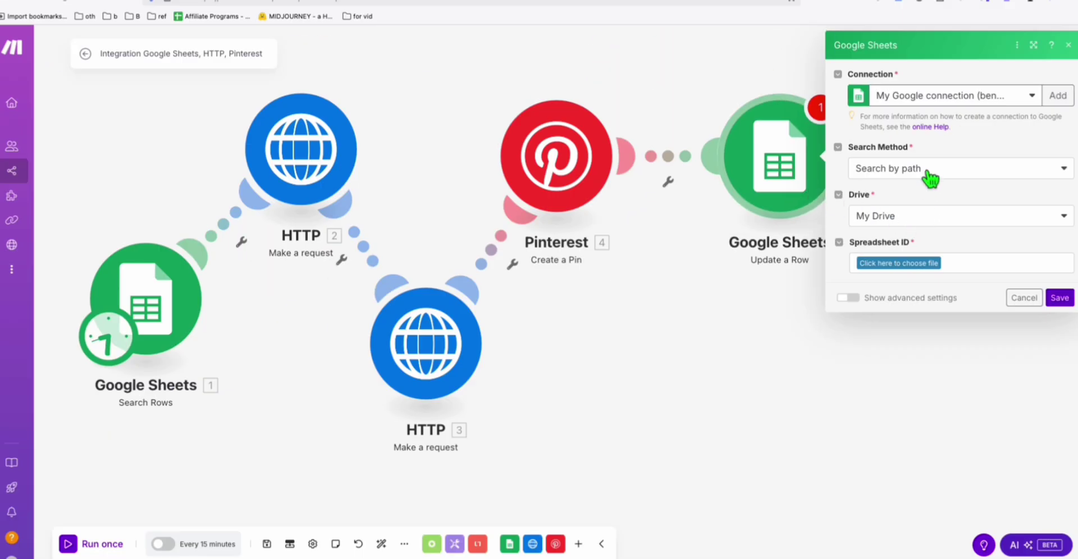
# Step: Point the Update a Row module to Sheet1 of the Food Steamer spreadsheet, using Search by path
pyautogui.click(925, 170)
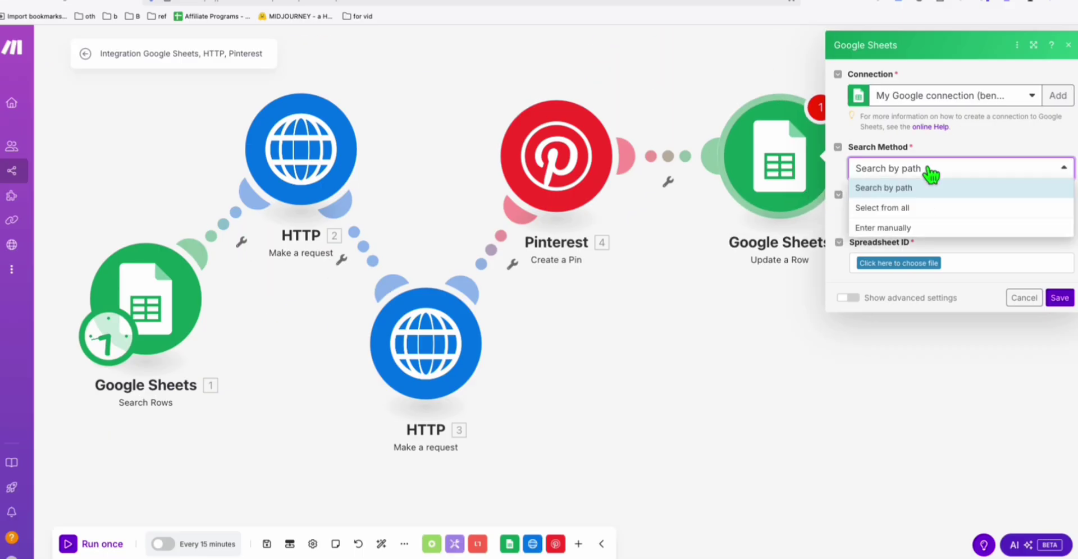
pyautogui.click(926, 187)
pyautogui.click(918, 263)
pyautogui.click(911, 421)
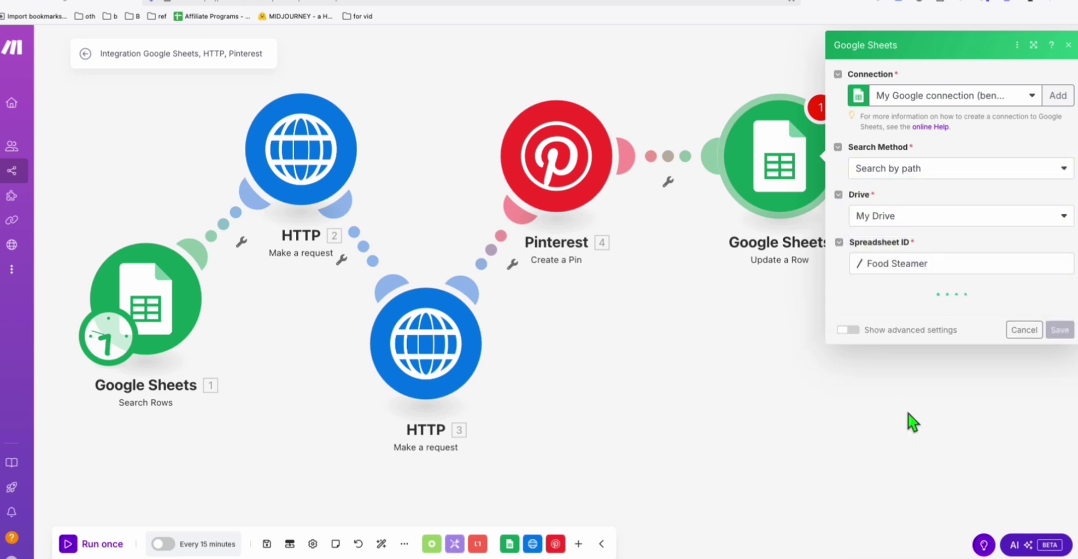
pyautogui.click(909, 309)
pyautogui.click(869, 333)
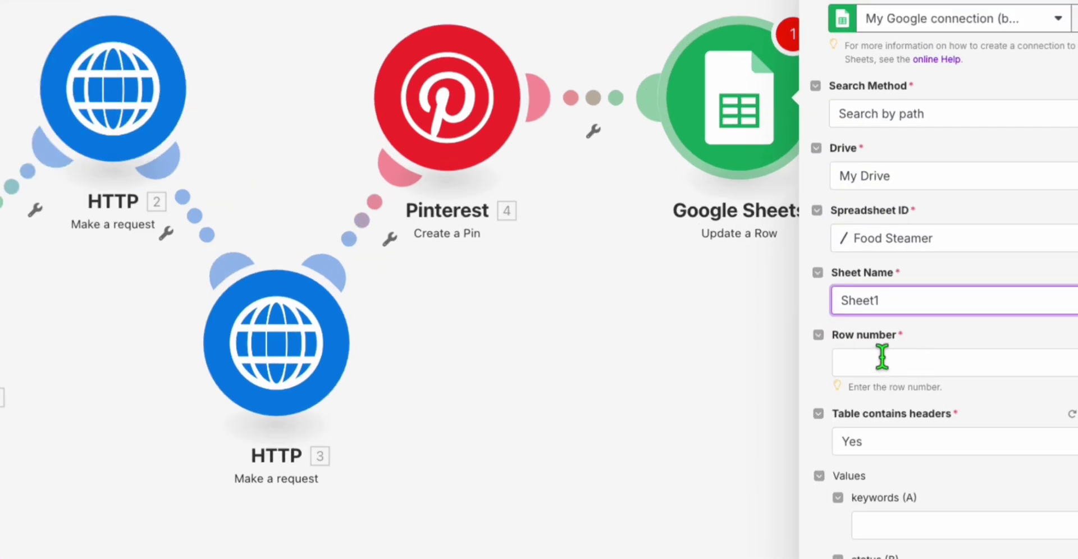
# Step: Map the Update a Row module's row number to the Row number value from Google Sheets module 1
pyautogui.click(889, 360)
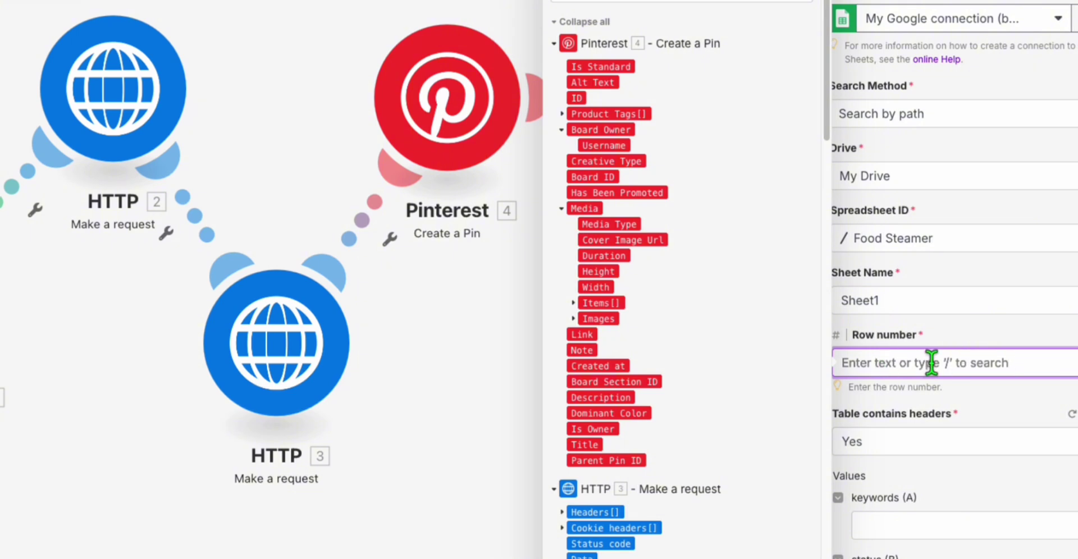
pyautogui.scroll(-10, 691, 196)
pyautogui.scroll(3, 690, 195)
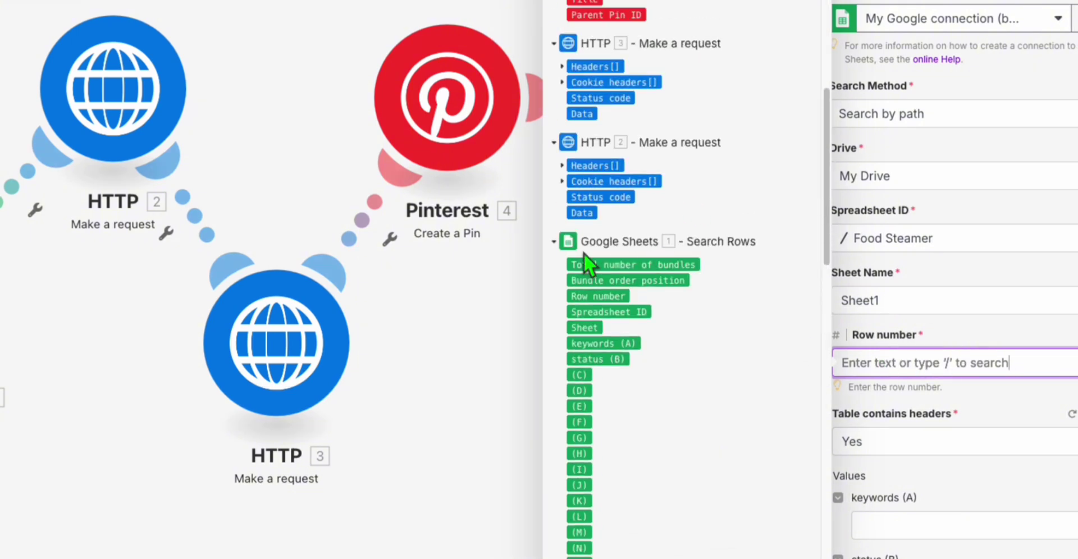
pyautogui.click(597, 296)
pyautogui.click(941, 337)
# Step: Set the status (B) value to done in the Update a Row module and save the module
pyautogui.scroll(-3, 918, 393)
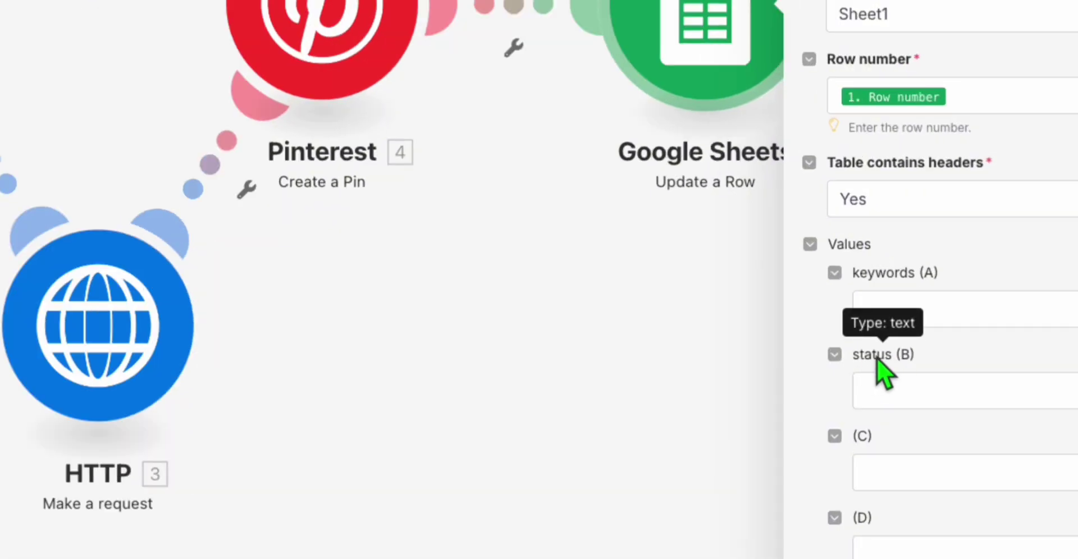
pyautogui.click(891, 389)
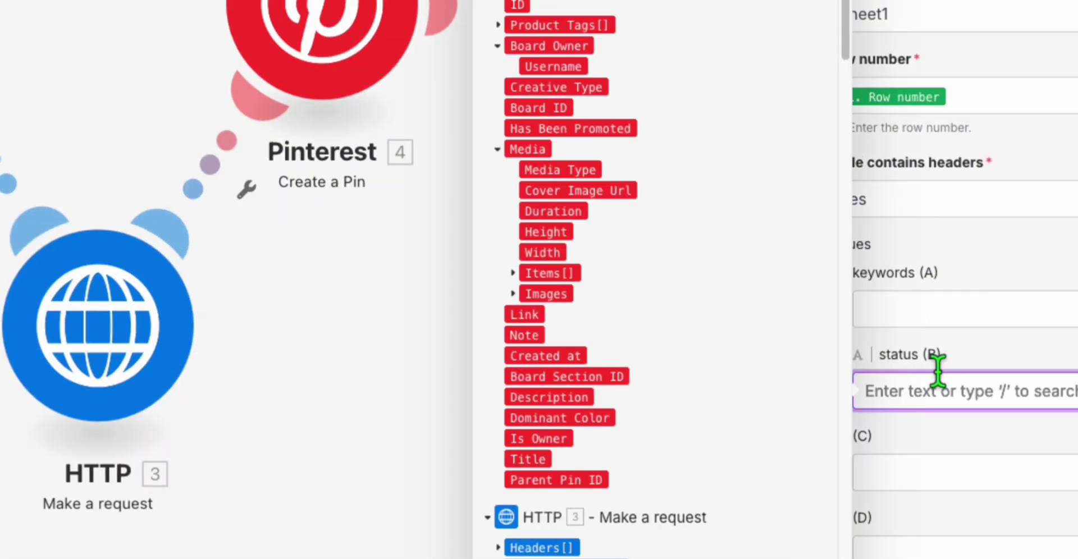
pyautogui.write('dn')
pyautogui.write('one')
pyautogui.click(1059, 552)
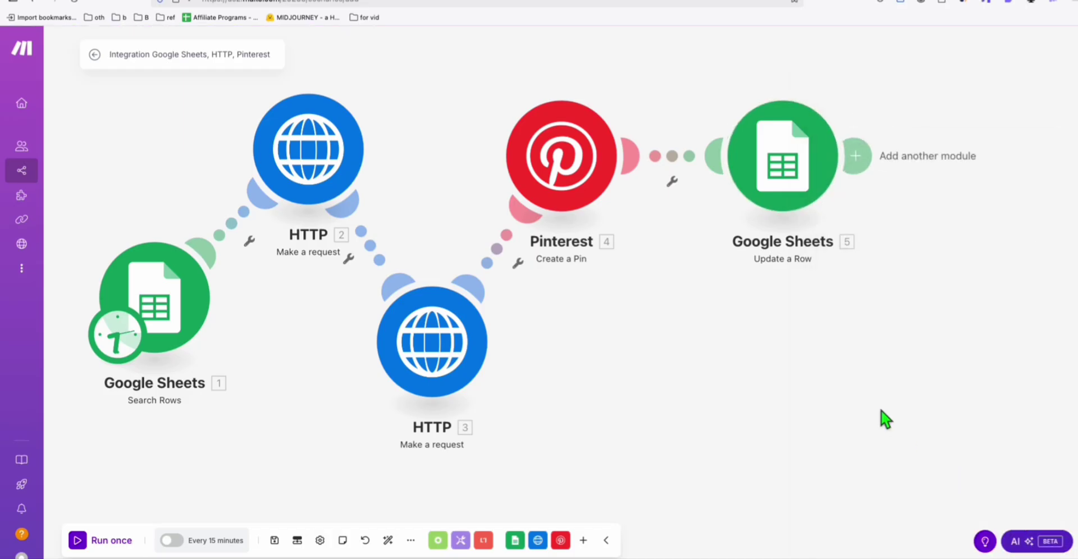
# Step: Move the Update a Row module lower on the canvas and run the scenario once
pyautogui.moveTo(780, 171); pyautogui.dragTo(806, 221)
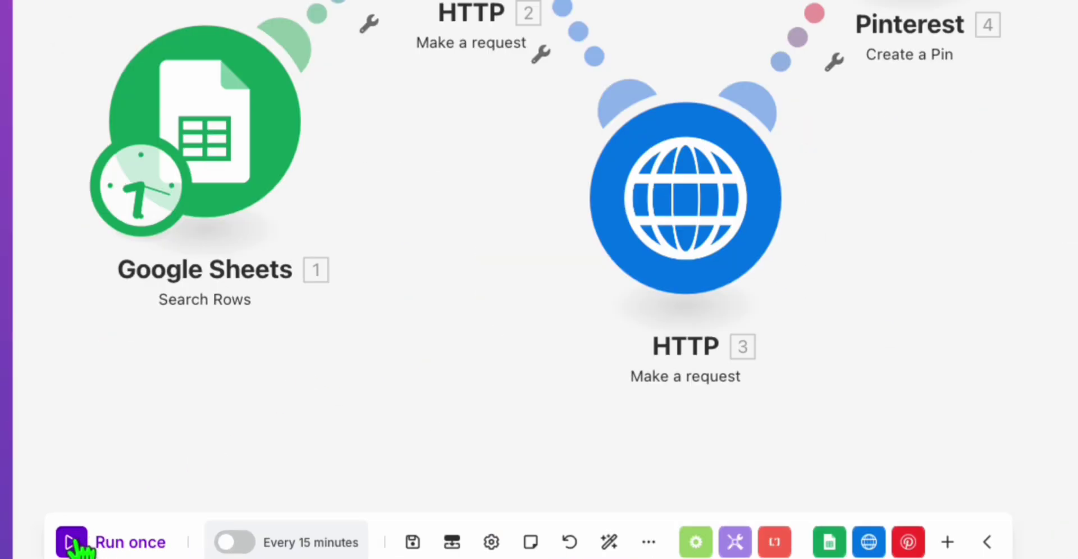
pyautogui.click(71, 543)
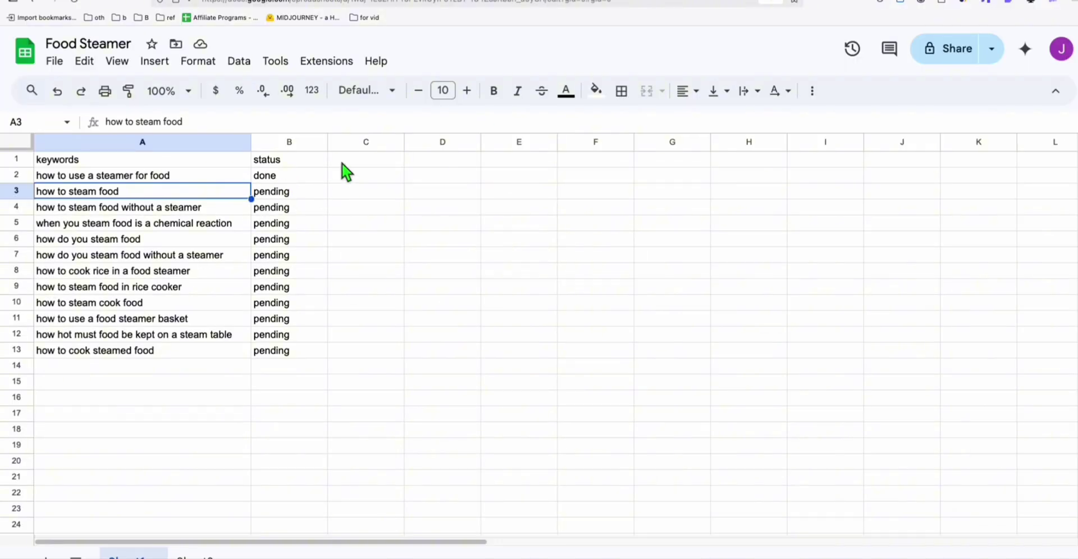
# Step: Check the Best Cooker board on Pinterest for the new steamer pin and examine the pin's image, title and description
pyautogui.click(296, 1)
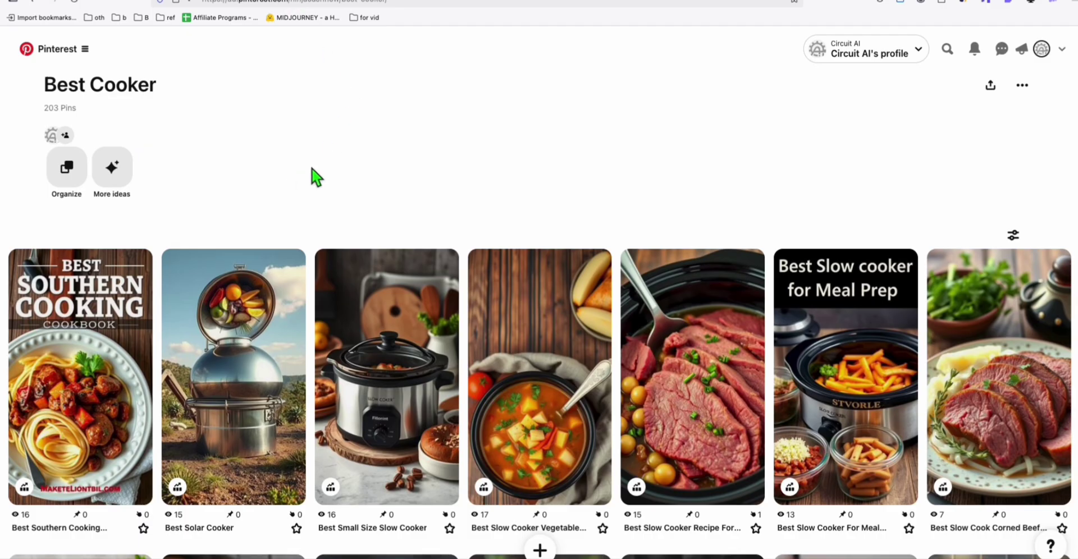
pyautogui.moveTo(44, 84); pyautogui.dragTo(154, 91)
pyautogui.click(222, 107)
pyautogui.scroll(-3, 280, 134)
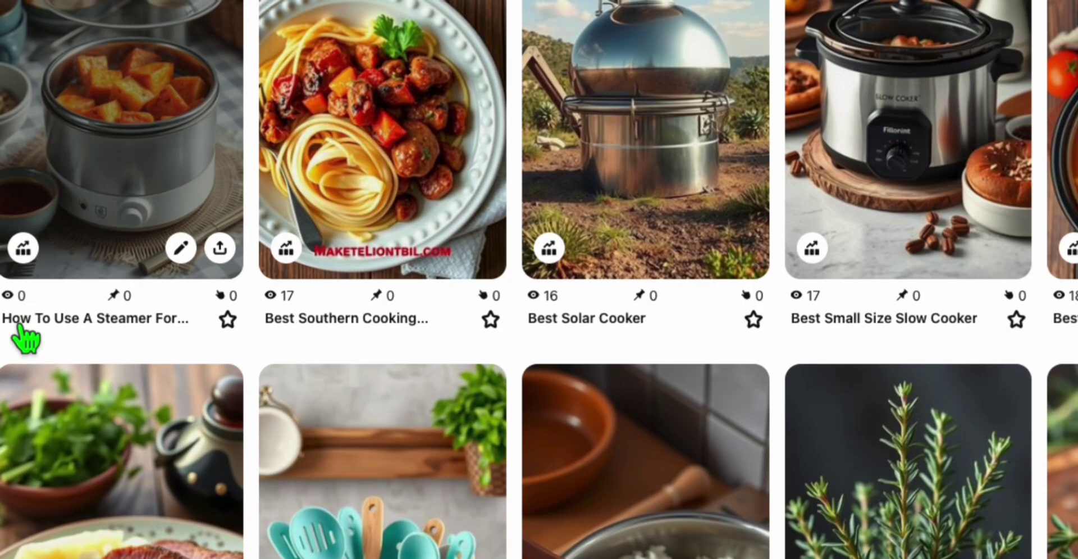
pyautogui.click(115, 255)
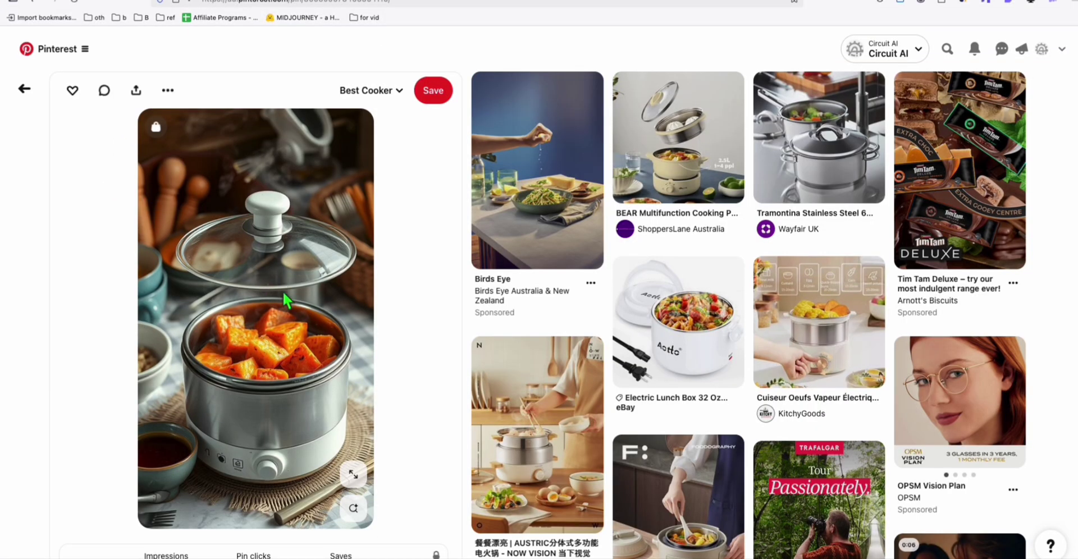
pyautogui.scroll(-4, 282, 291)
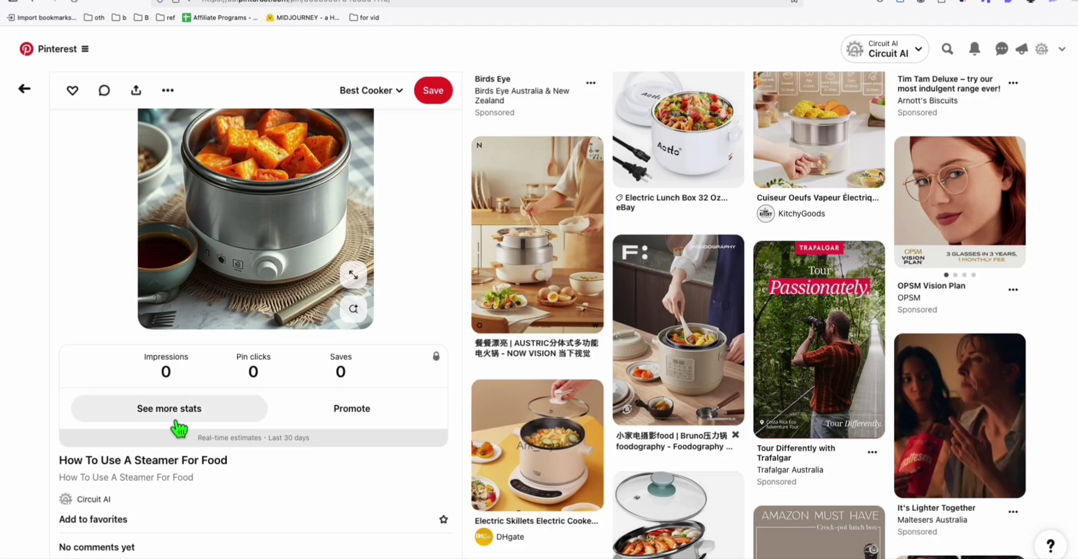
pyautogui.scroll(4, 202, 465)
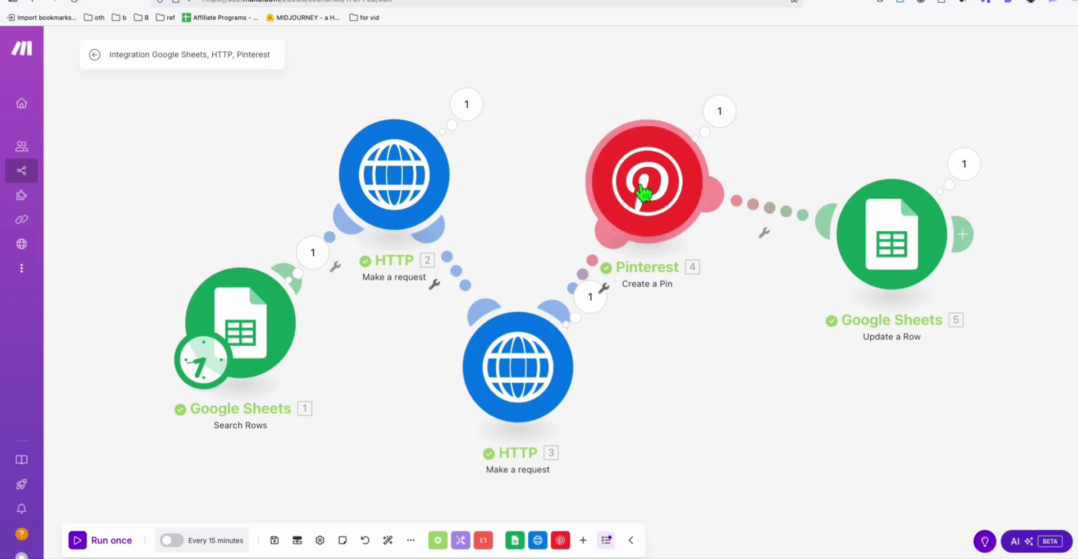
# Step: Return to the Make scenario and examine the Create a Pin module's Link field and the values available for mapping
pyautogui.click(644, 192)
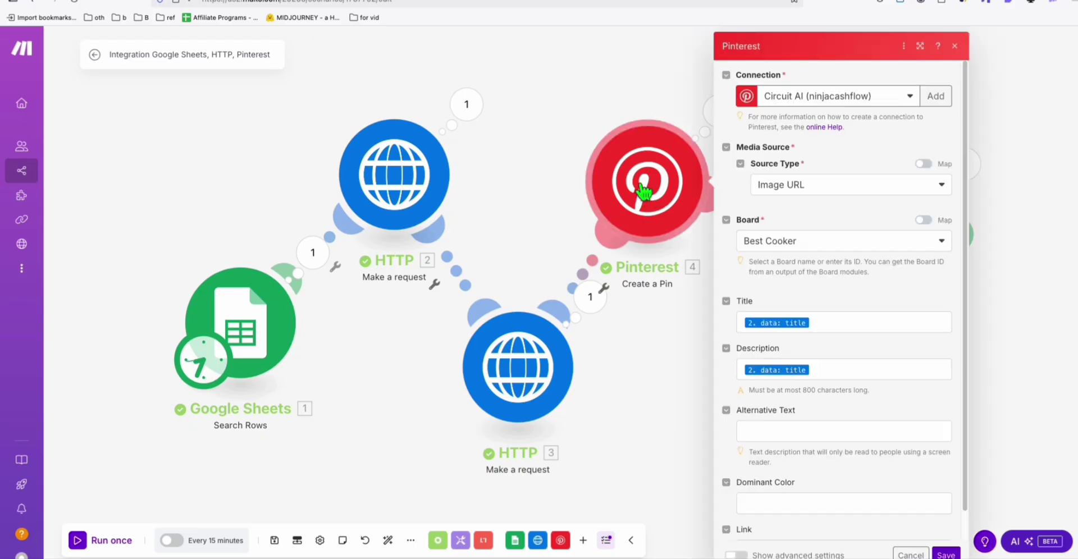
pyautogui.scroll(-5, 808, 225)
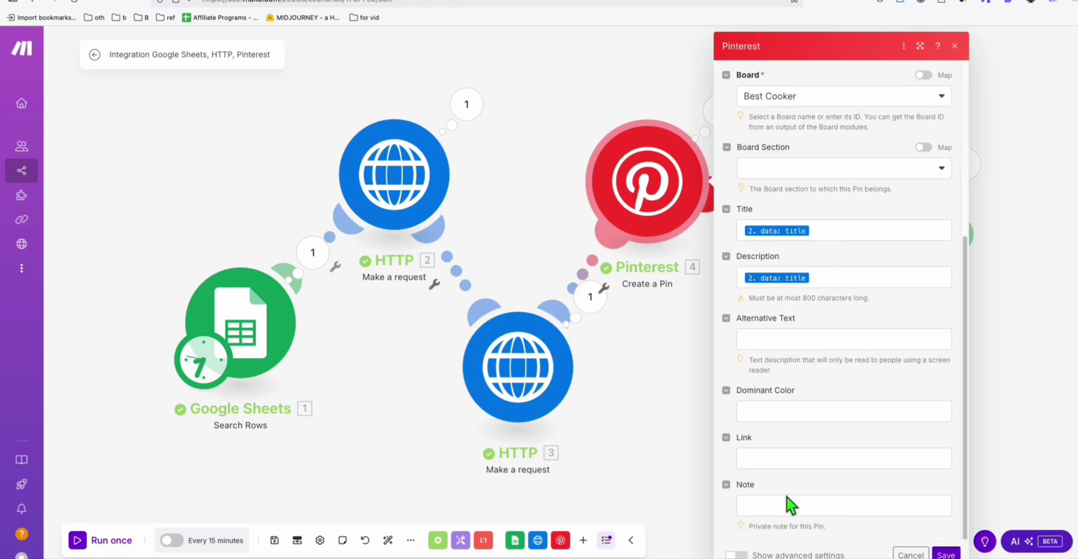
pyautogui.click(783, 463)
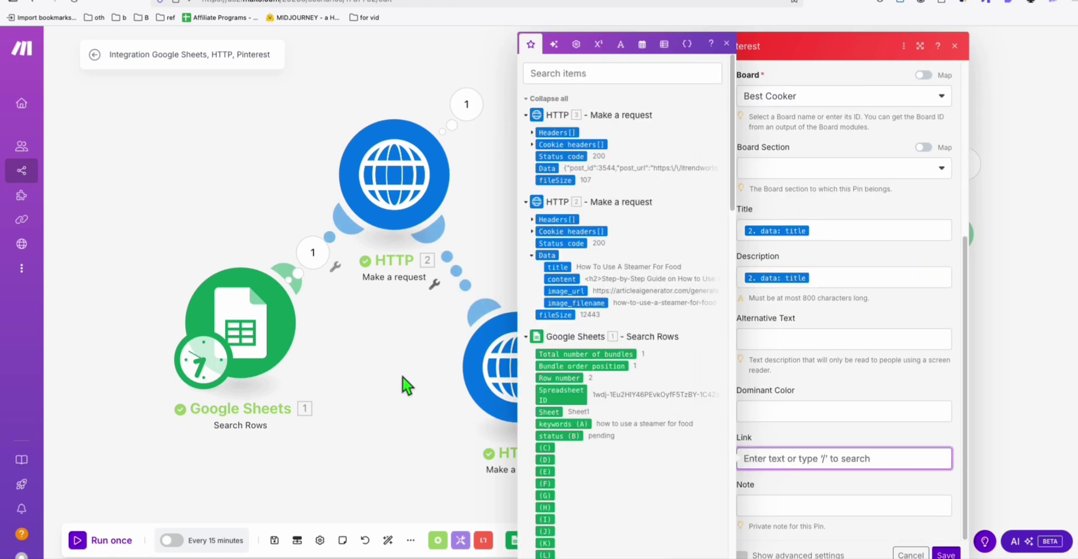
pyautogui.click(397, 396)
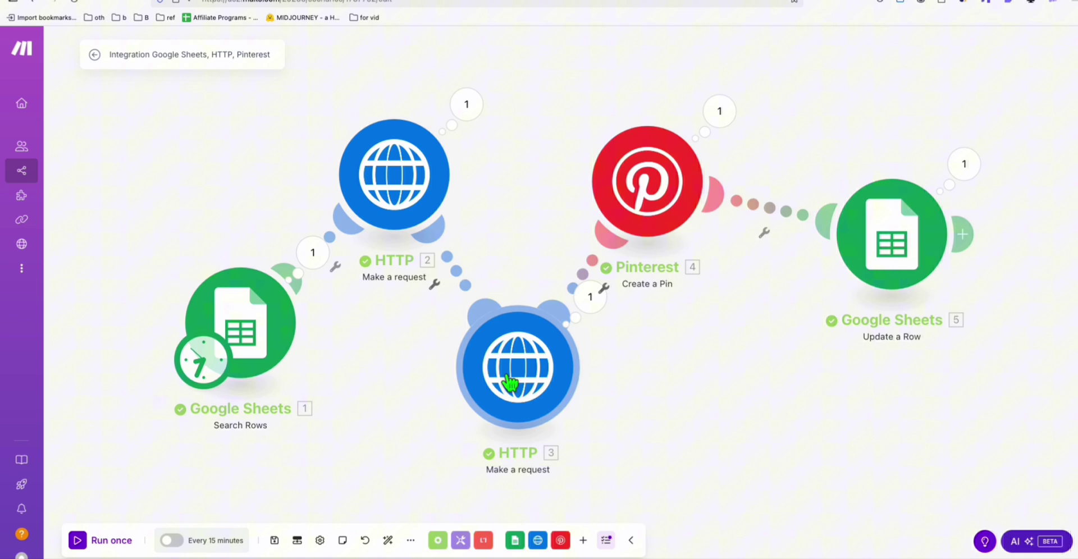
pyautogui.click(536, 380)
pyautogui.click(457, 356)
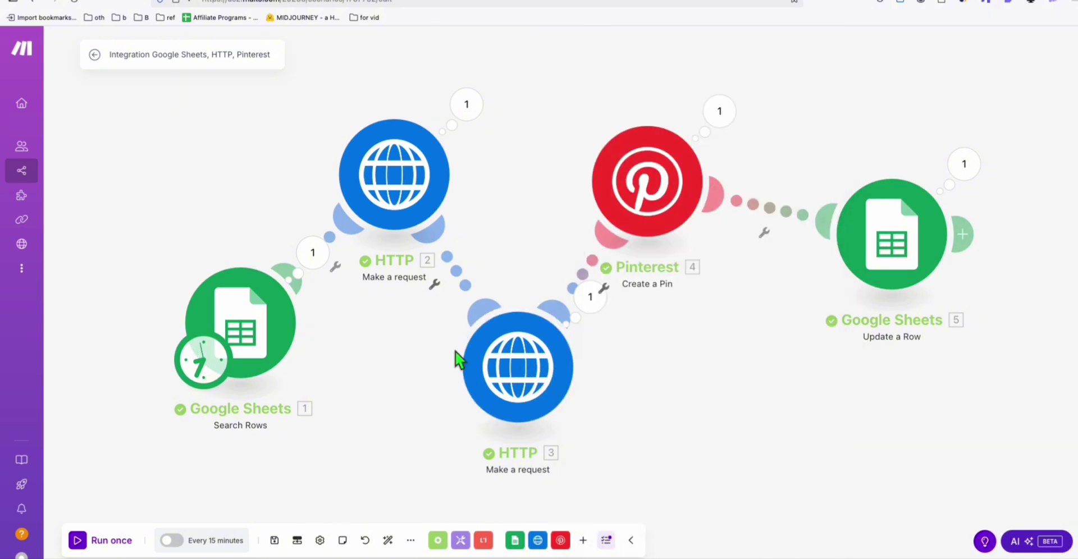
pyautogui.click(650, 196)
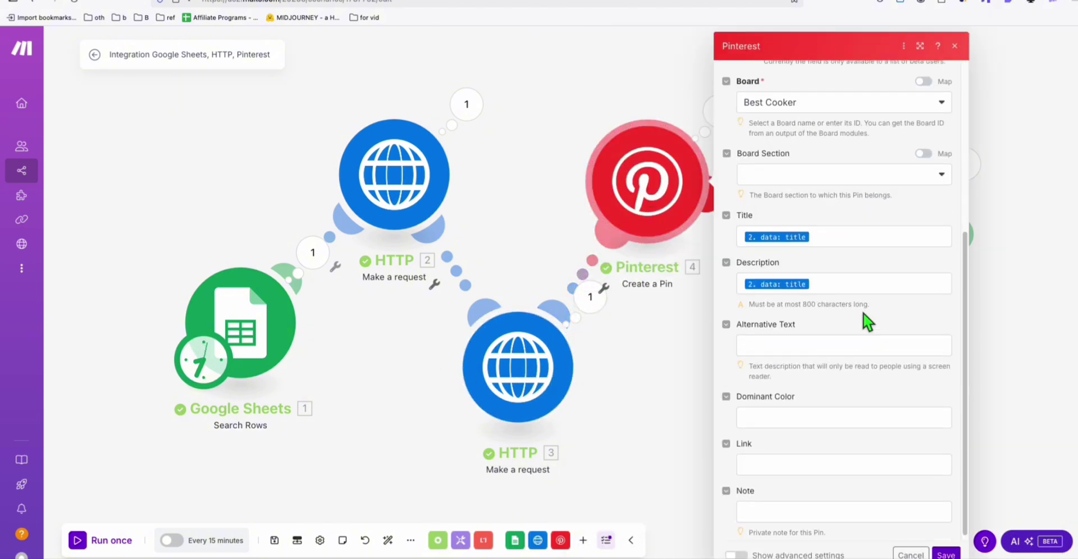
pyautogui.scroll(-1, 813, 393)
pyautogui.click(618, 429)
# Step: Set Parse response to Yes in HTTP module 3, which posts to WordPress, and save the module
pyautogui.click(512, 365)
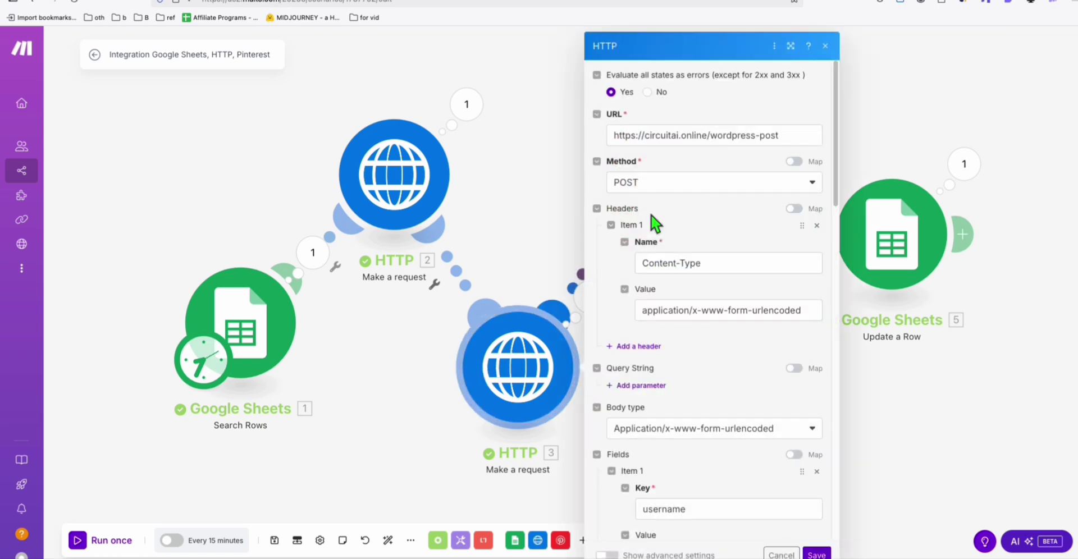
pyautogui.scroll(-15, 654, 236)
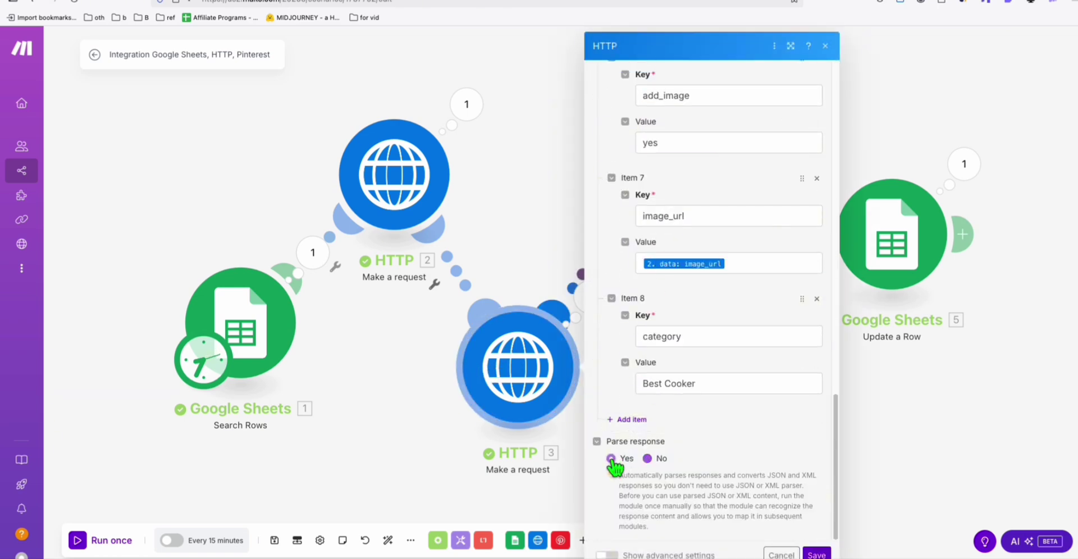
pyautogui.click(611, 458)
pyautogui.click(816, 554)
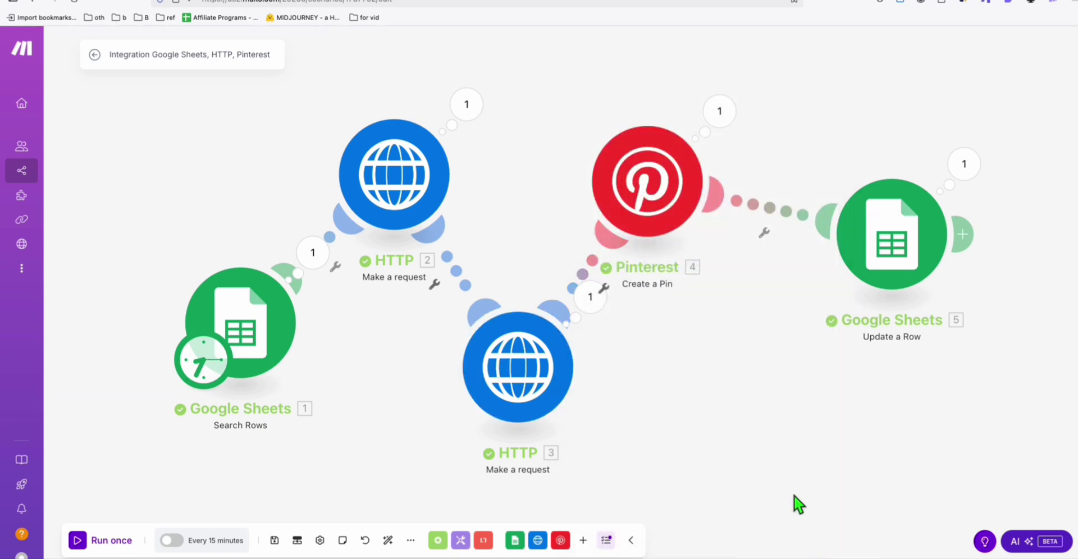
# Step: Inspect the output data of HTTP module 3's last run for the name of the post link field
pyautogui.click(591, 299)
pyautogui.doubleClick(750, 454)
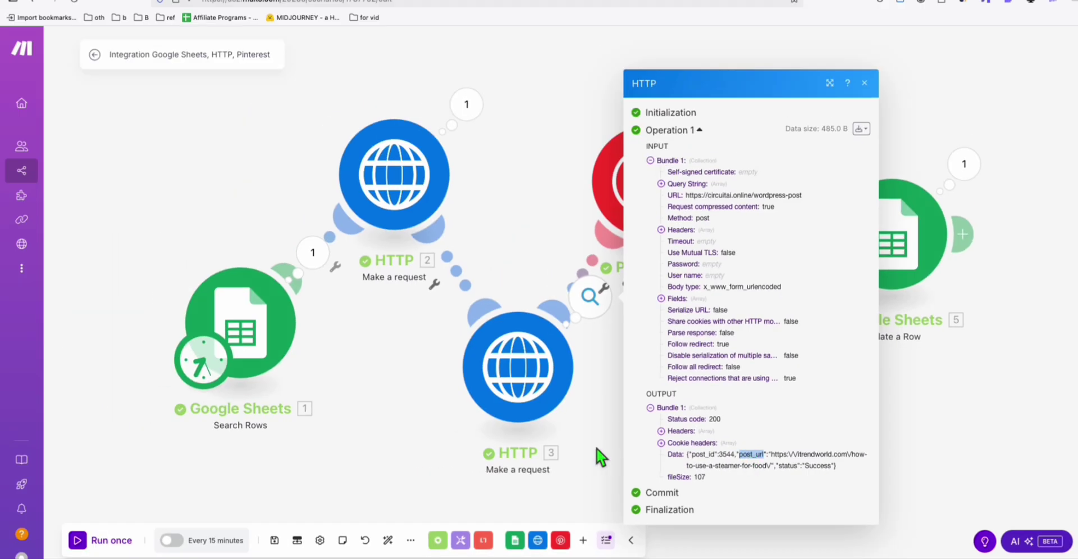
pyautogui.click(416, 443)
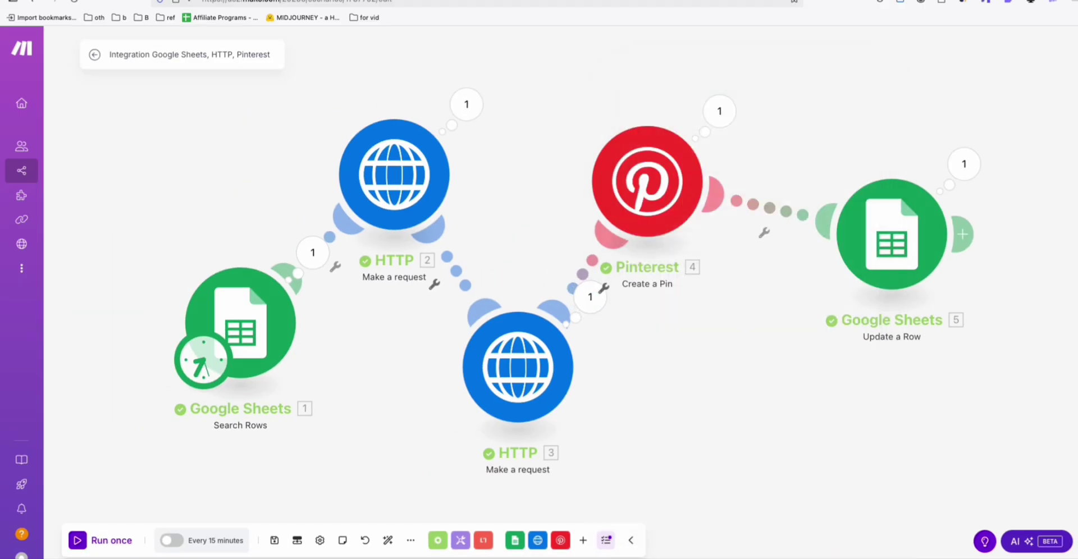
# Step: Switch to the text editor and duplicate the {{2.data.image_url}} placeholder on line 12
pyautogui.press('super+Tab')
pyautogui.click(318, 366)
pyautogui.moveTo(381, 345); pyautogui.dragTo(188, 345)
pyautogui.press('super+c')
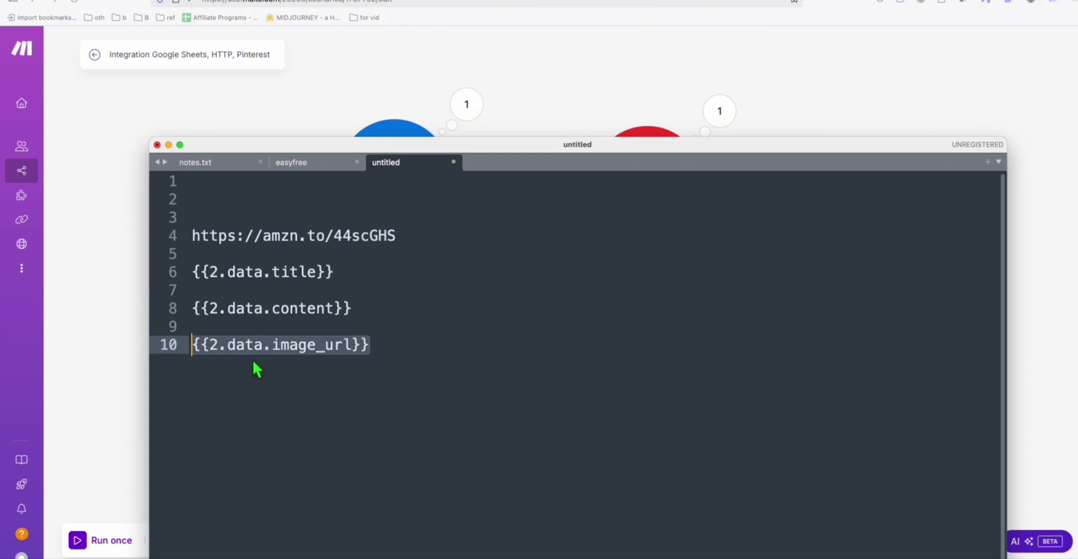
pyautogui.click(429, 357)
pyautogui.press('Return')
pyautogui.press('Return')
pyautogui.press('super+v')
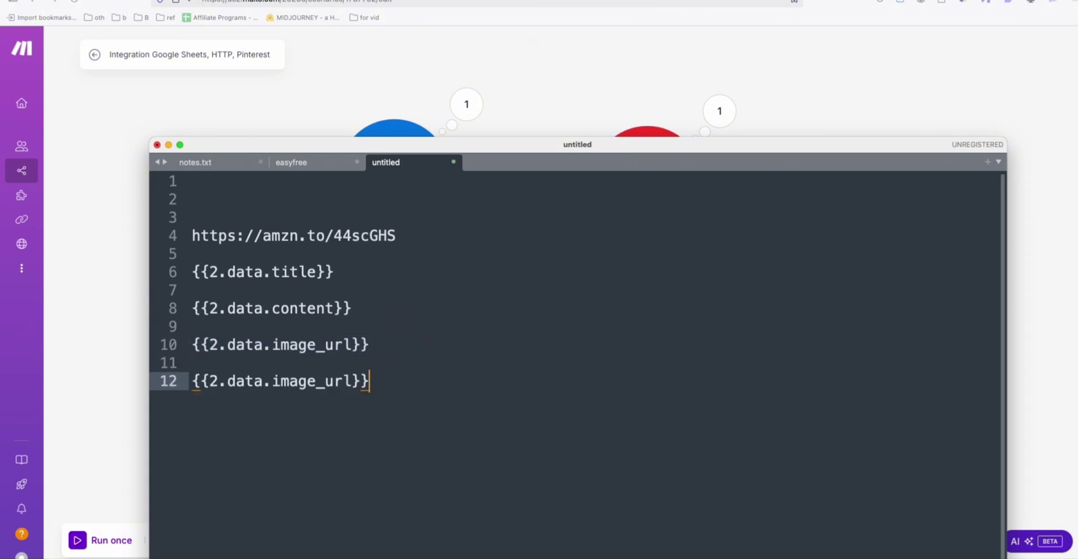
# Step: Change the copied placeholder on line 12 to {{3.data.post_url}}, checking the module number in the Make scenario
pyautogui.doubleClick(219, 384)
pyautogui.write('3')
pyautogui.click(365, 115)
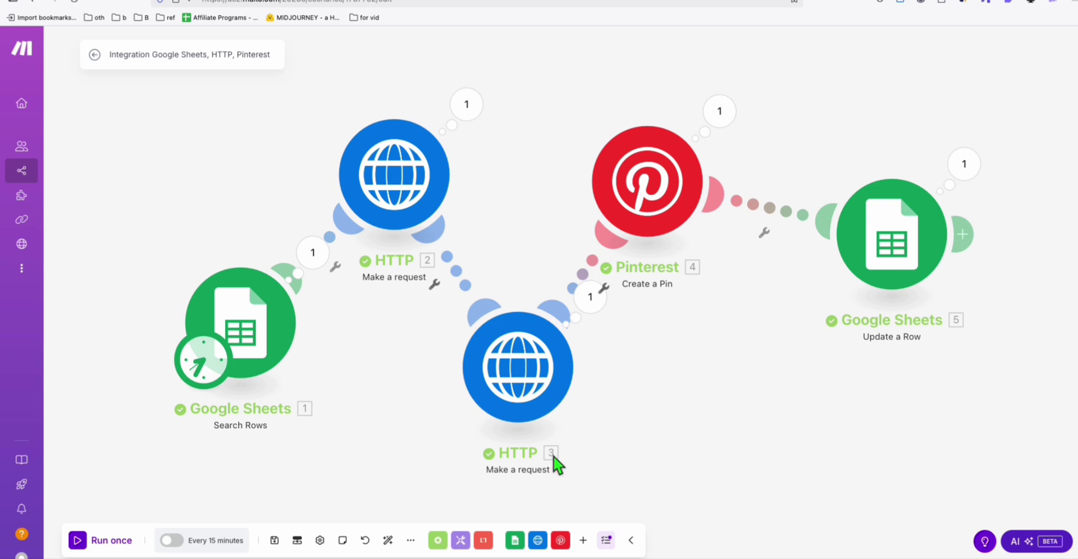
pyautogui.press('super+Tab')
pyautogui.doubleClick(319, 383)
pyautogui.write('po')
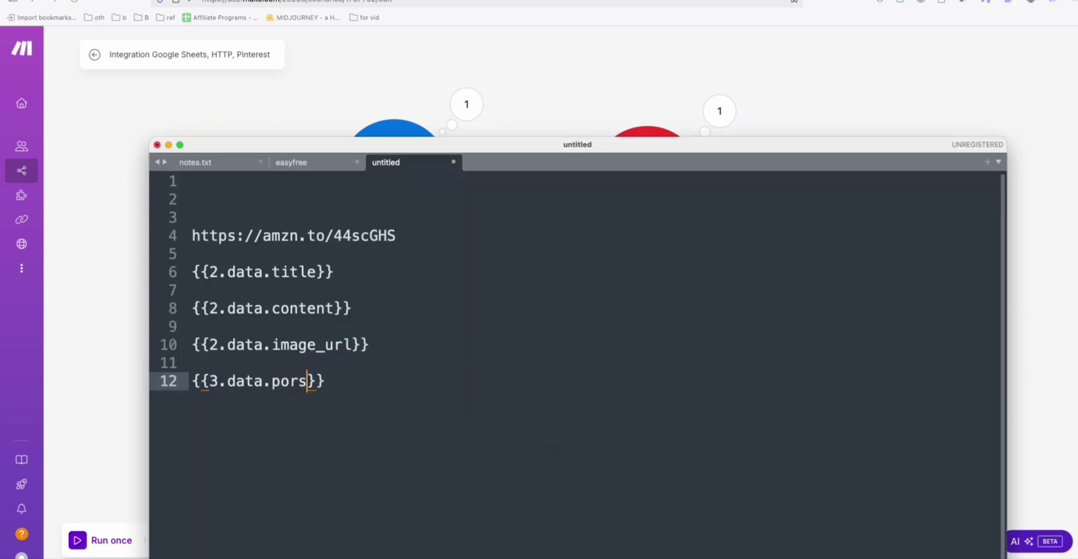
pyautogui.write('st_url')
# Step: Copy the {{3.data.post_url}} placeholder into the Link field of the Pinterest Create a Pin module and save the module
pyautogui.click(168, 380)
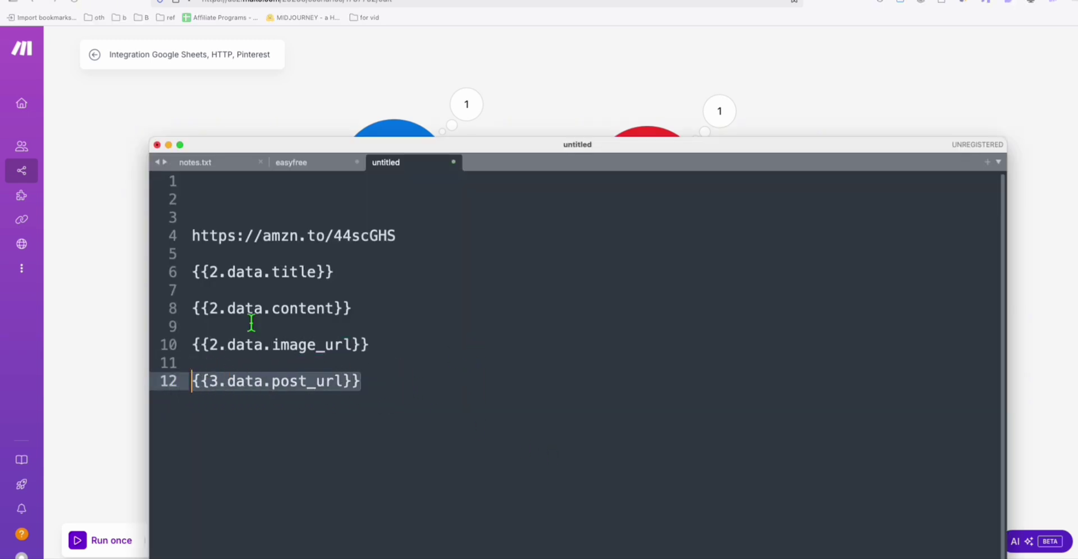
pyautogui.press('super+Tab')
pyautogui.scroll(-3, 771, 499)
pyautogui.click(772, 500)
pyautogui.press('super+v')
pyautogui.scroll(-1, 846, 453)
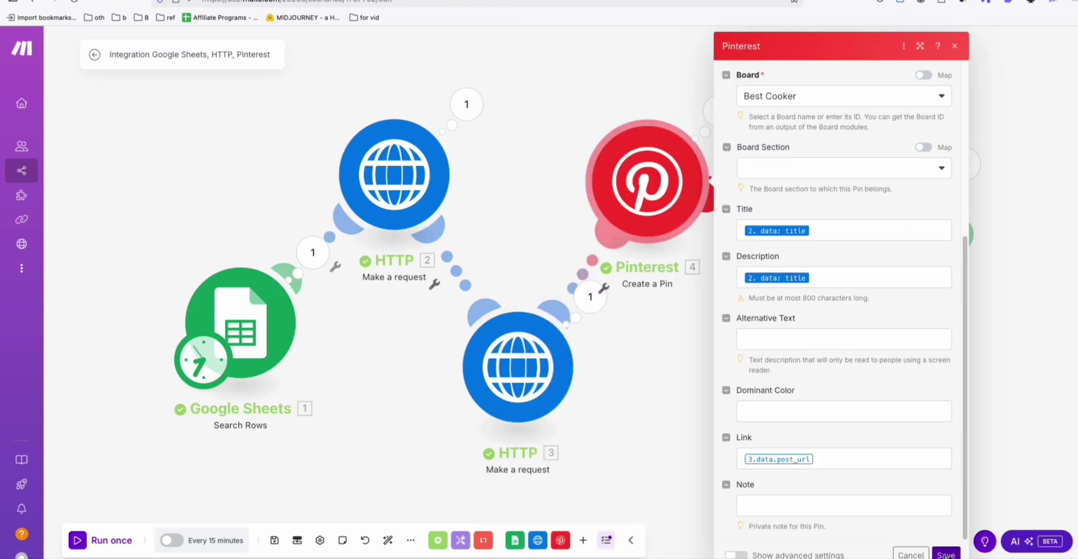
pyautogui.click(945, 555)
# Step: Check the Parse response setting of HTTP module 3 and save the module
pyautogui.click(517, 367)
pyautogui.scroll(-8, 669, 446)
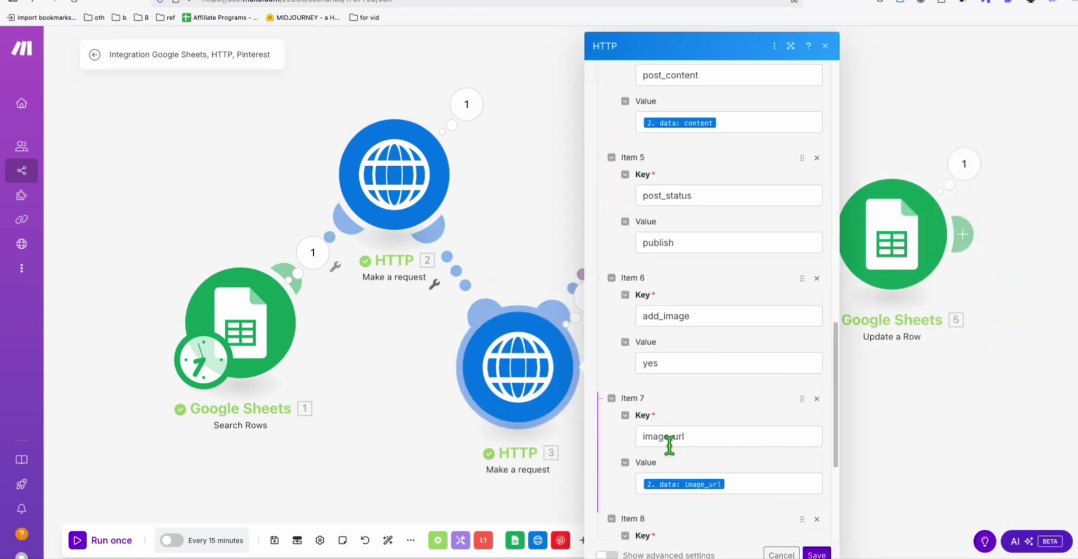
pyautogui.scroll(-4, 668, 449)
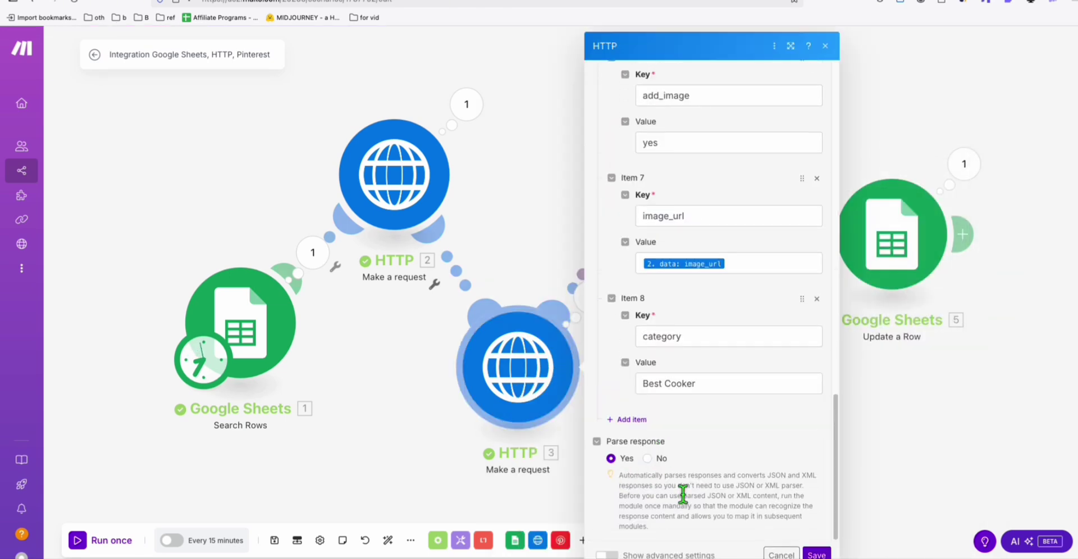
pyautogui.click(816, 554)
# Step: Check the pending keywords "how to steam food" and "how to steam food without a steamer" in the Food Steamer sheet, then return to Make
pyautogui.click(501, 2)
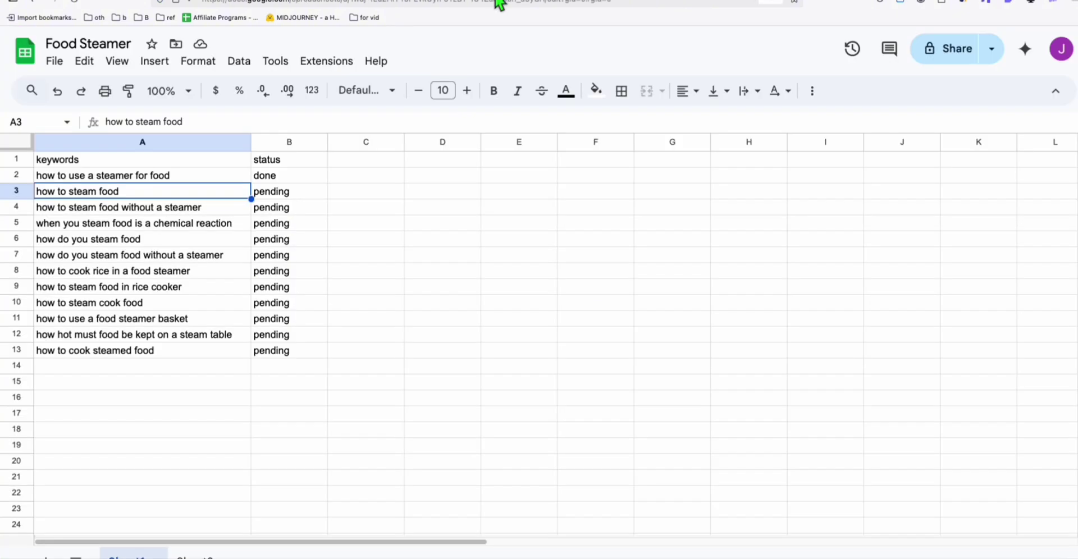
pyautogui.click(161, 207)
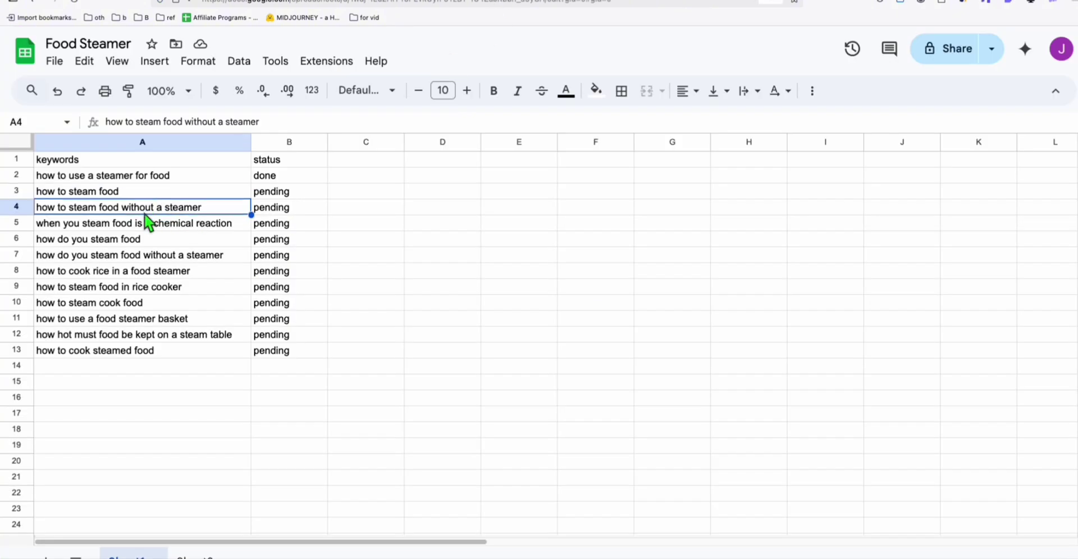
pyautogui.click(61, 192)
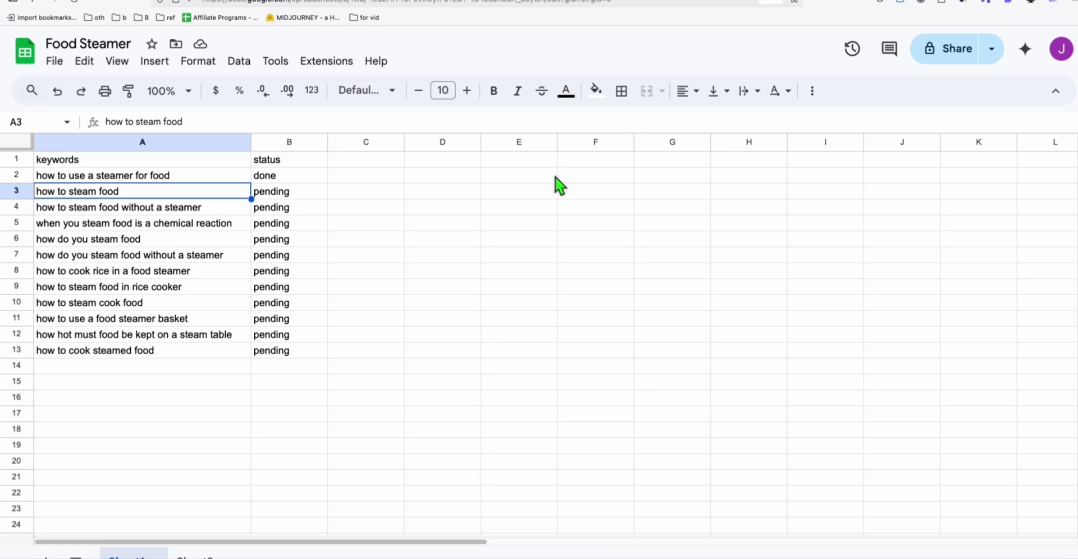
pyautogui.hotkey('ctrl', 'Tab')
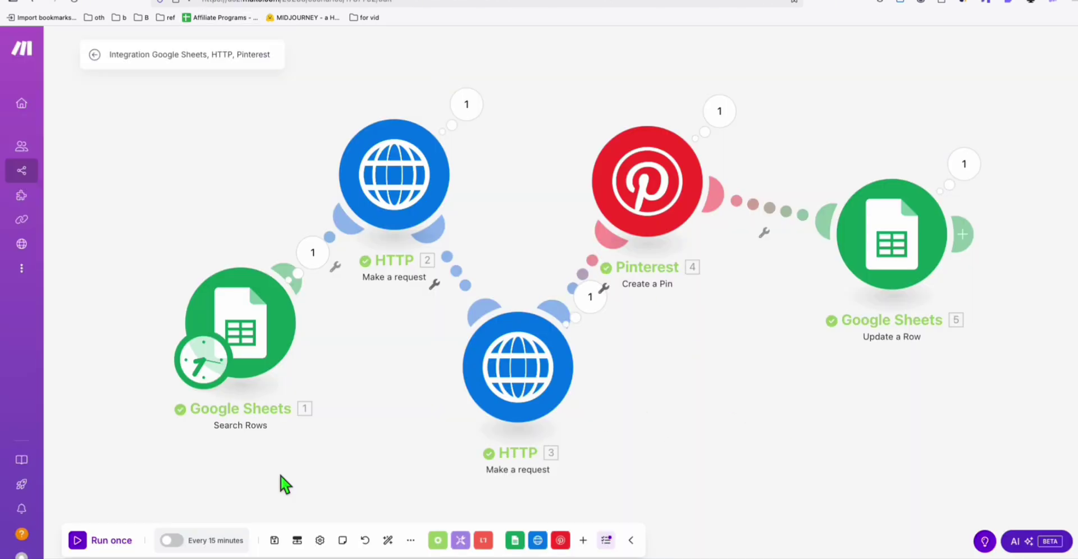